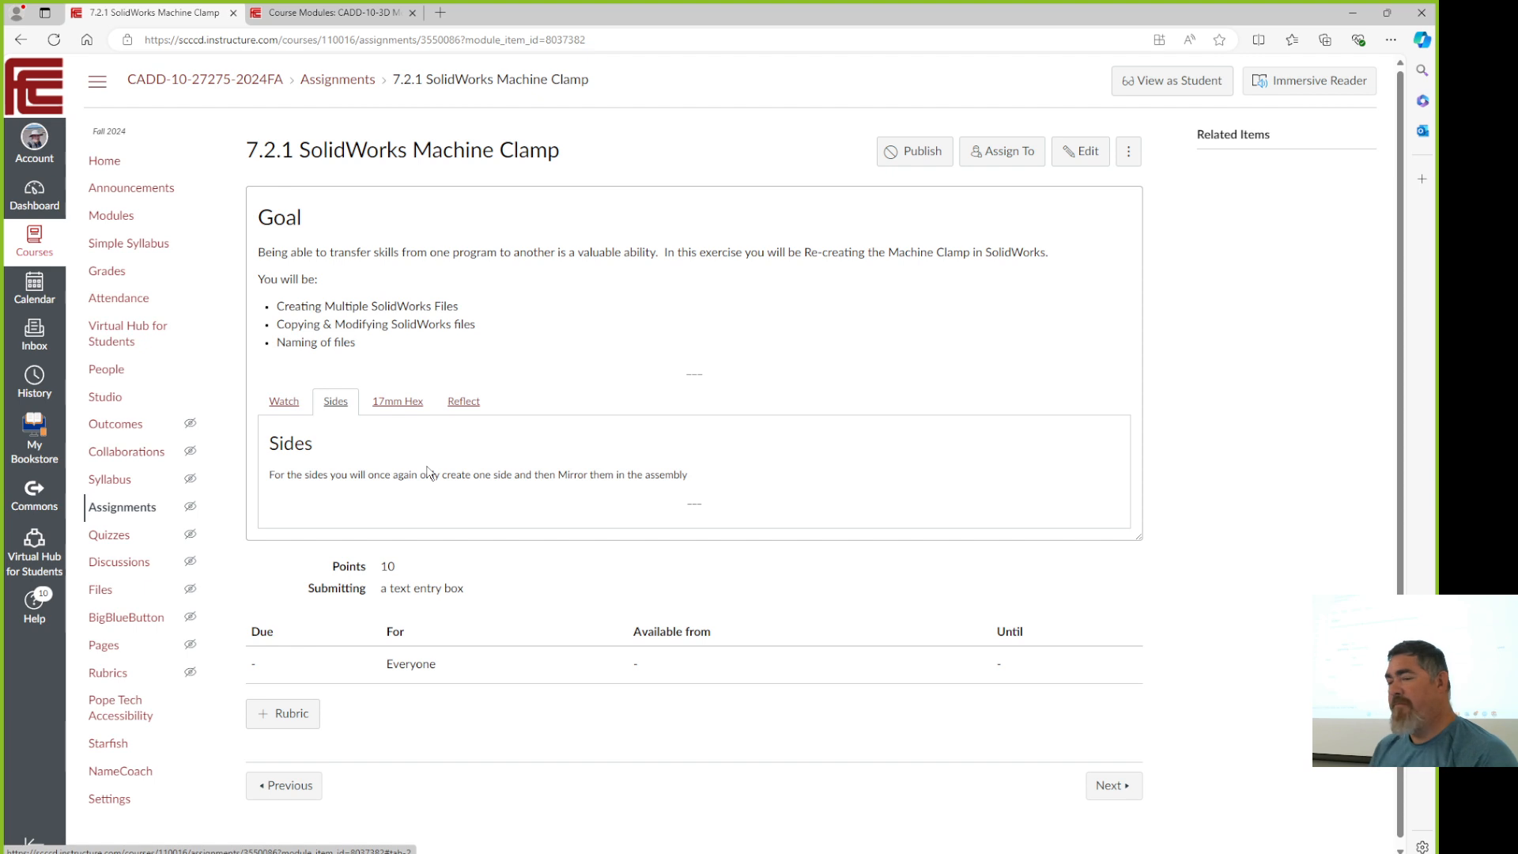
Open the assignment's 17mm Hex instructions, and create a new part document in SOLIDWORKS.
left_click(399, 401)
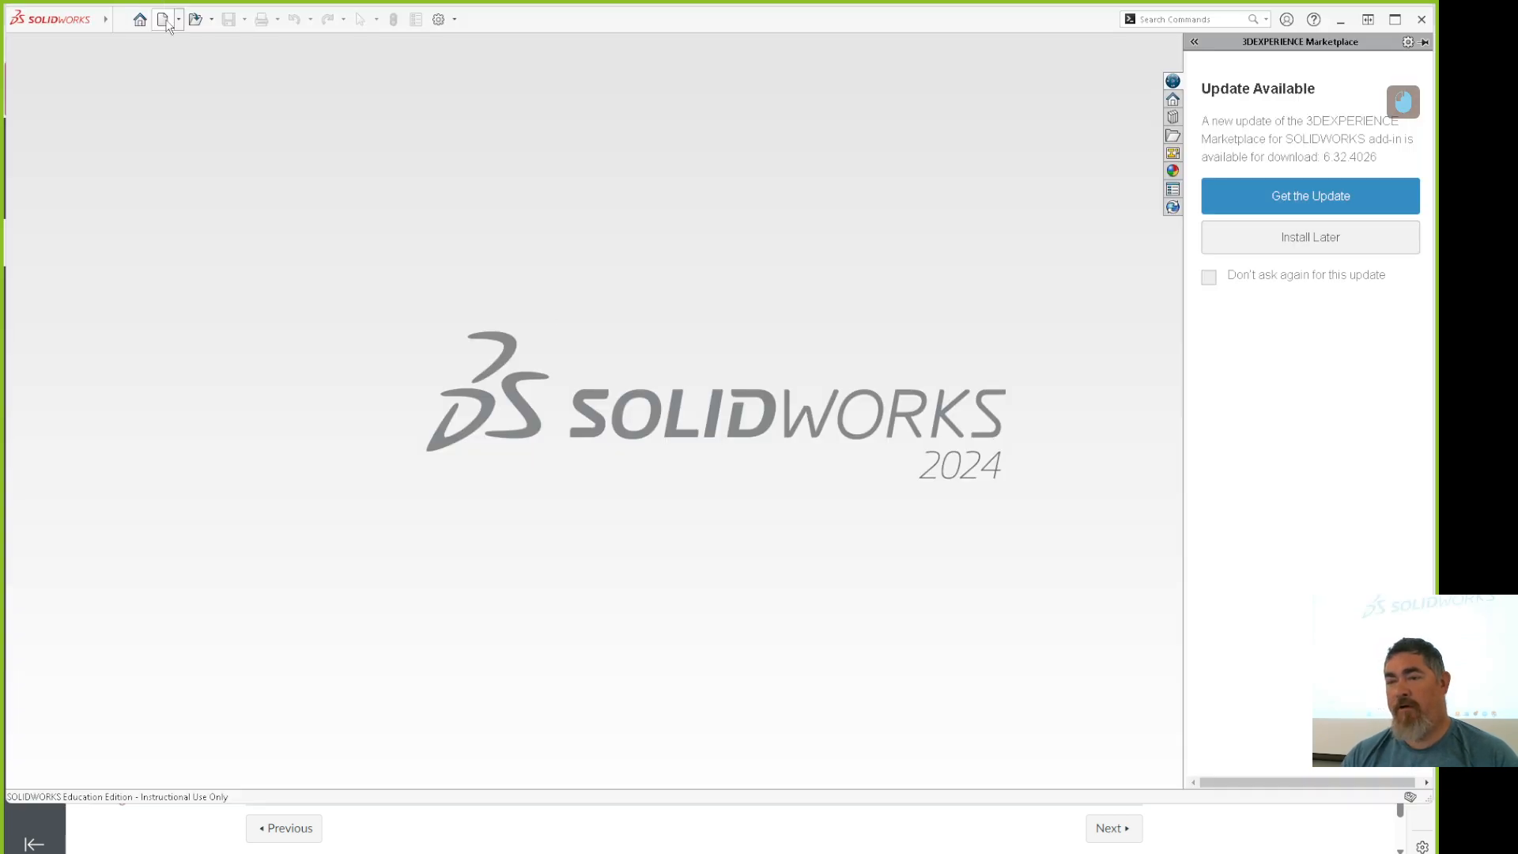
left_click(164, 19)
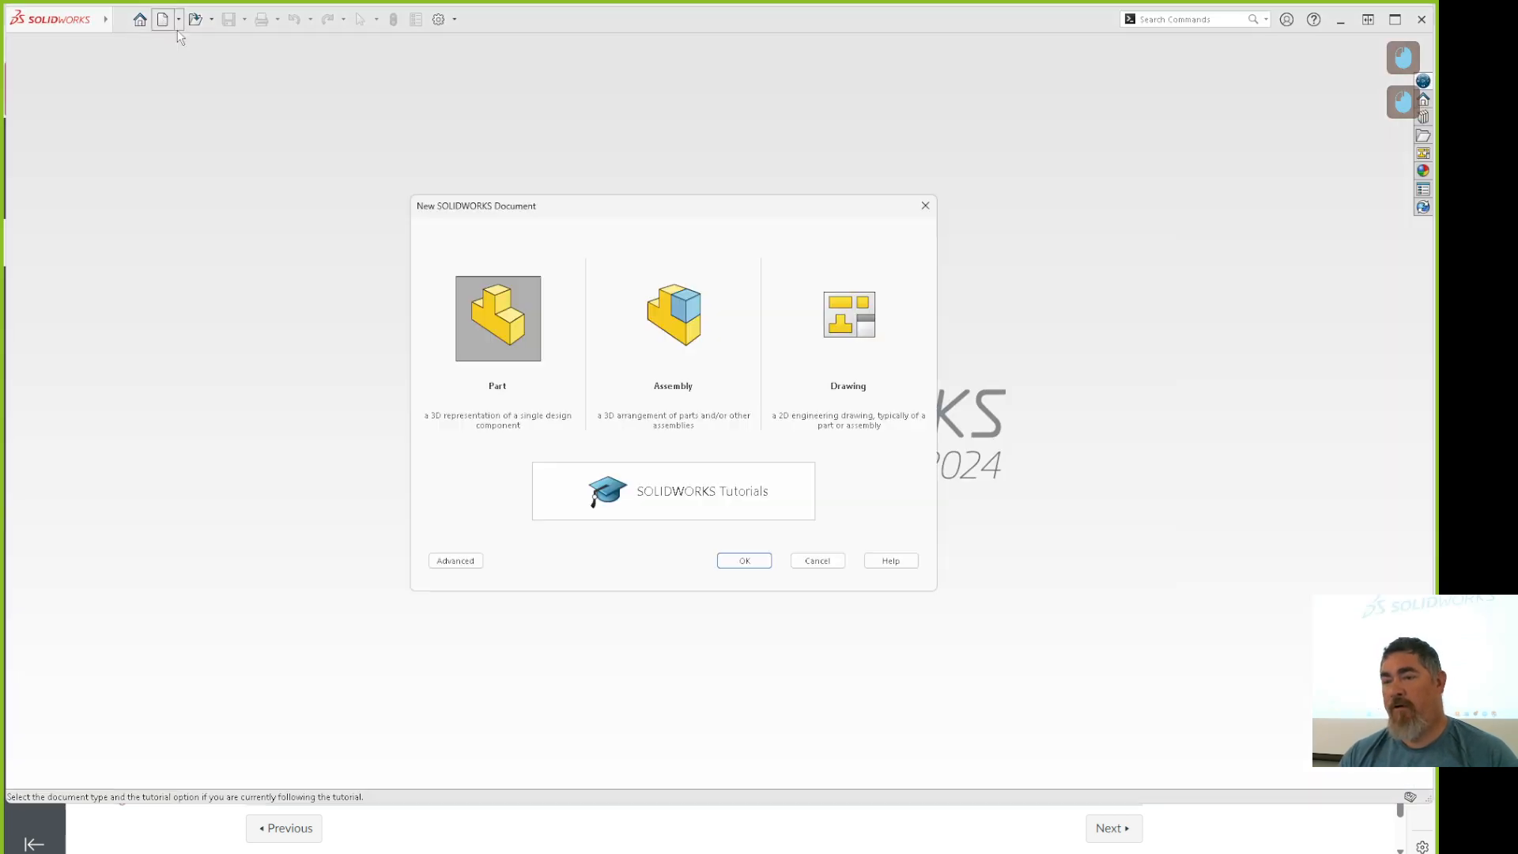
double_click(517, 310)
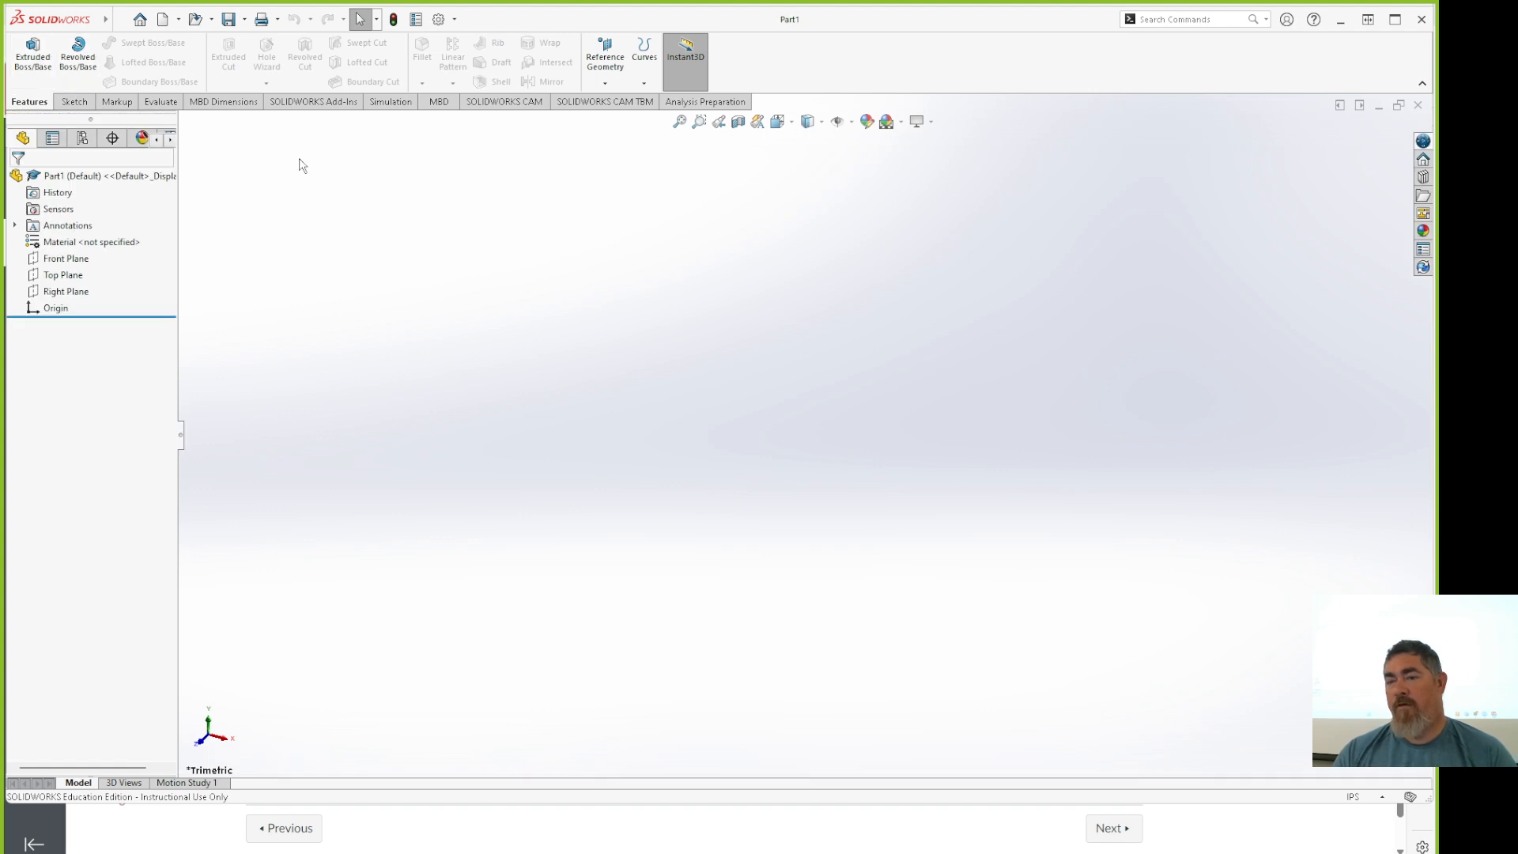
Start an Extruded Boss/Base on the Front Plane and sketch a six-sided polygon centred on the origin, with an inscribed circle about 2.88 in in diameter.
left_click(40, 61)
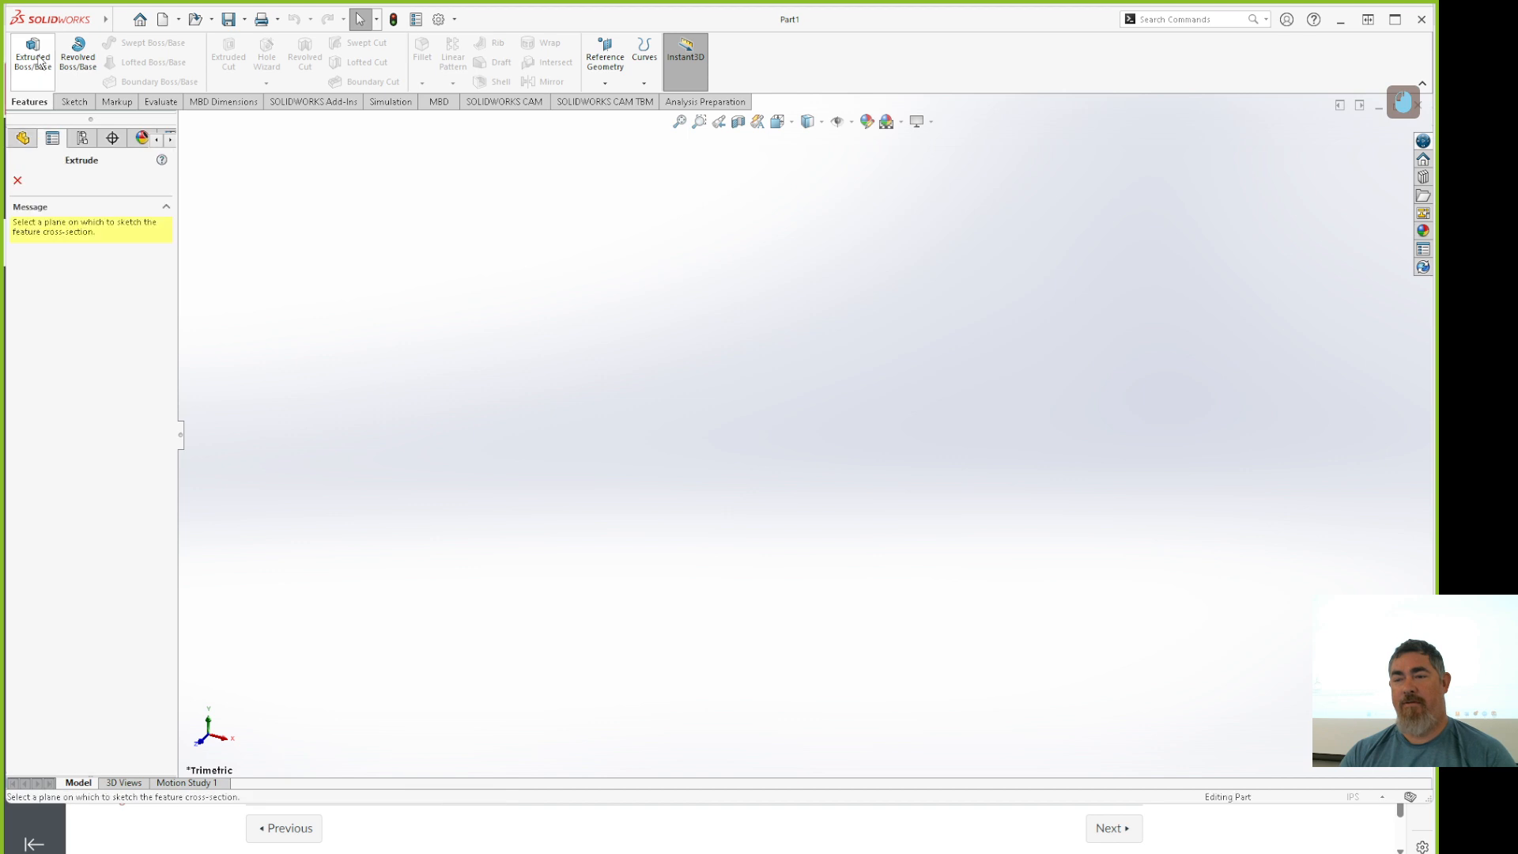
left_click(590, 234)
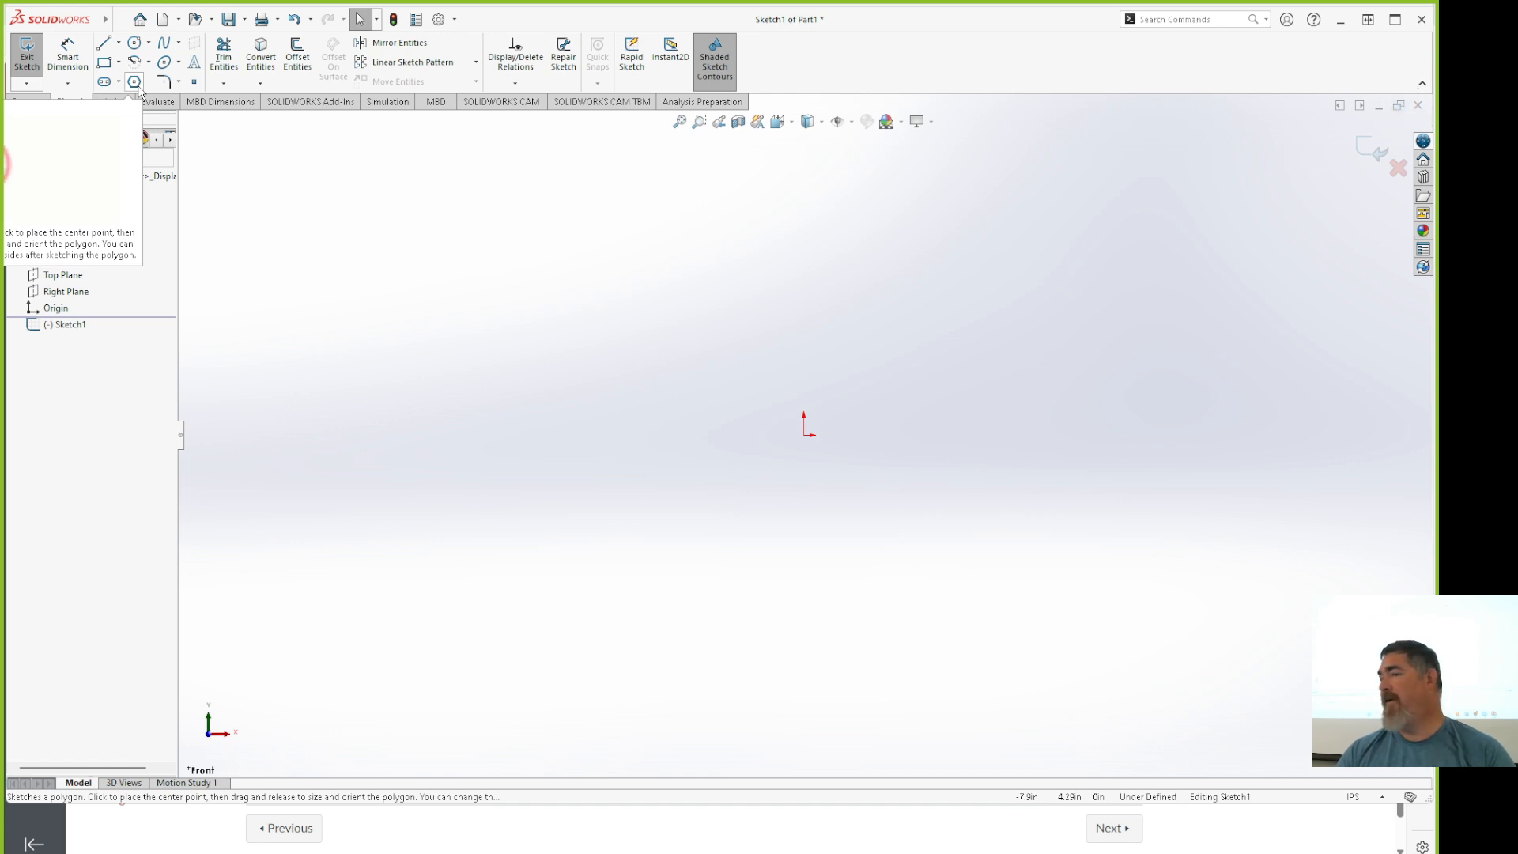
left_click(136, 83)
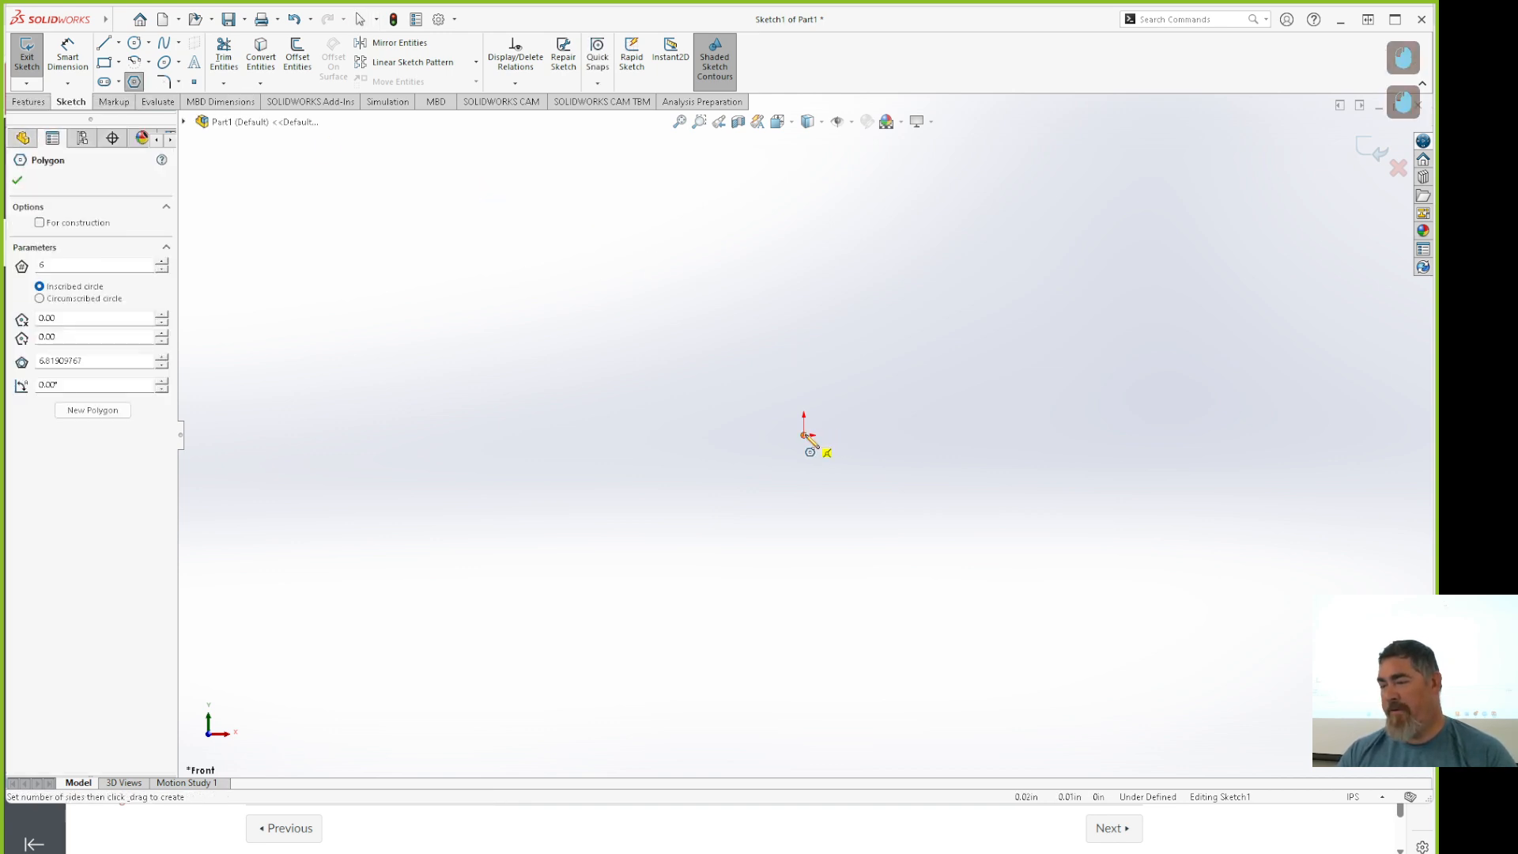
left_click(806, 434)
left_click(930, 435)
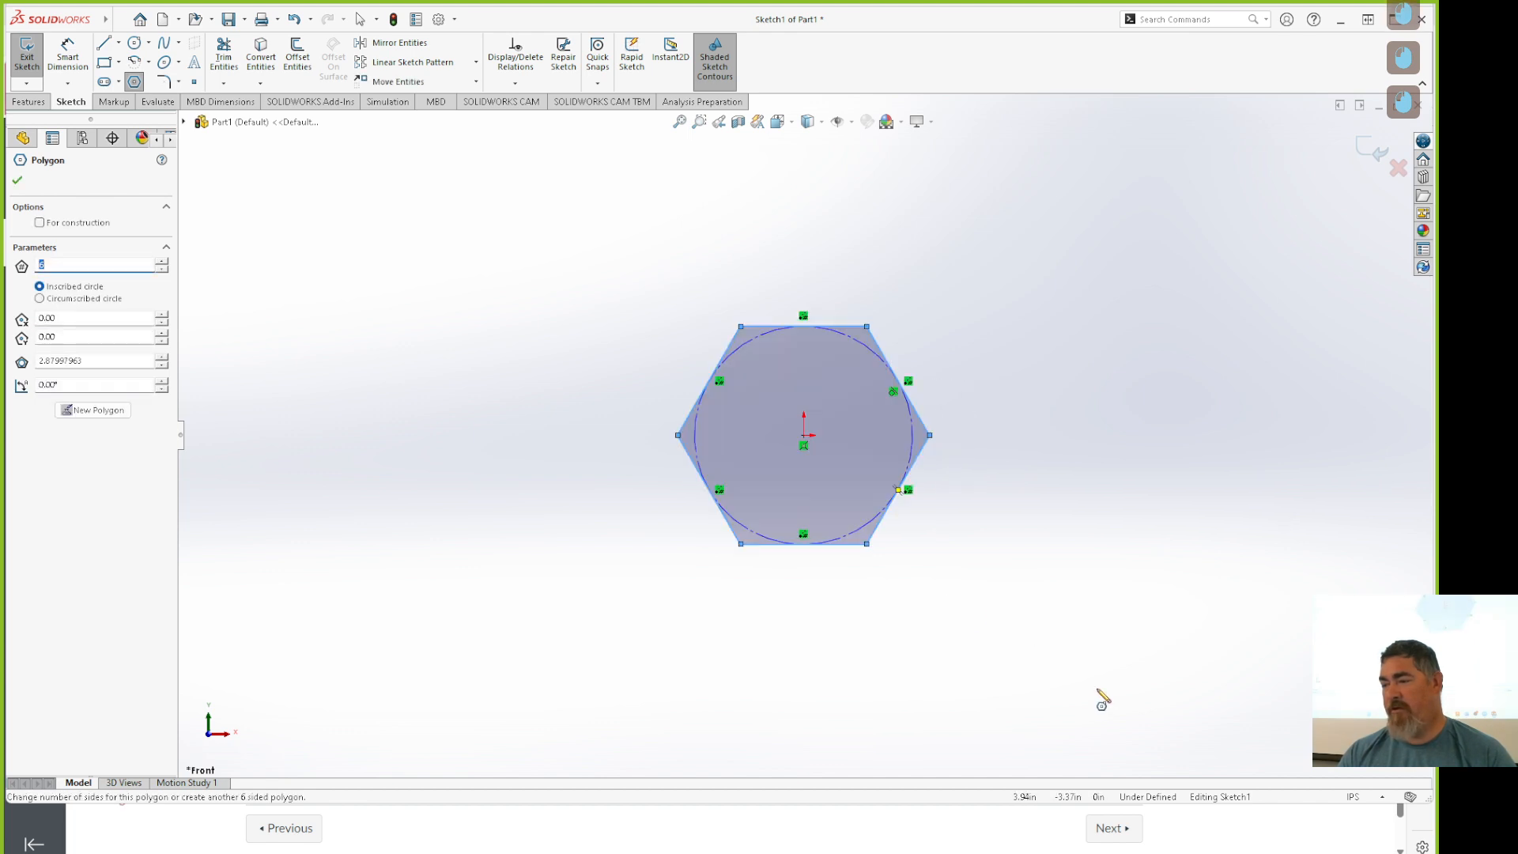
key("Escape")
left_click(478, 318)
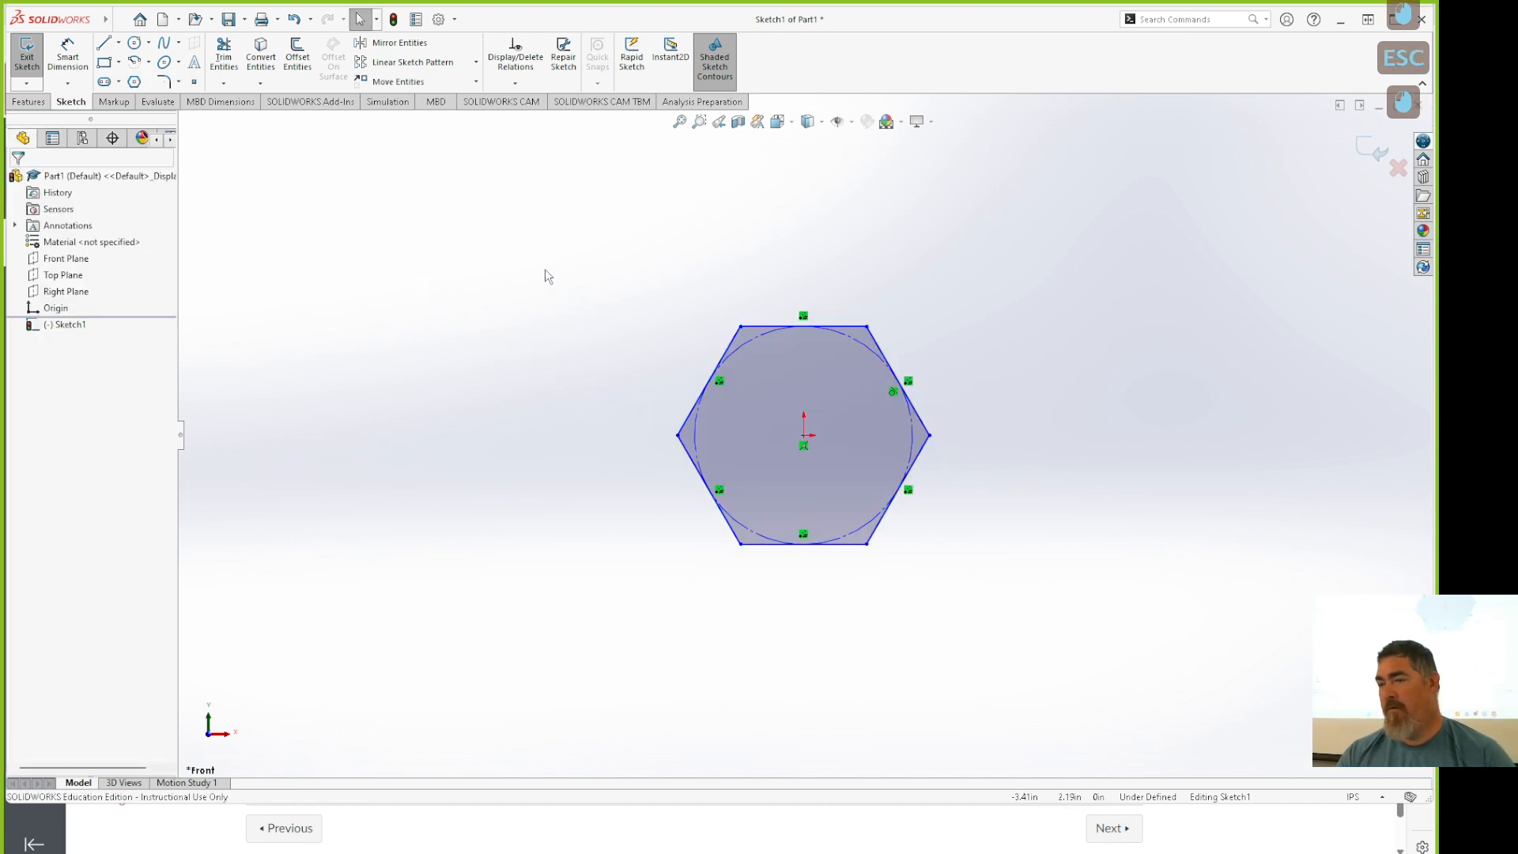
Enlarge the hexagon to about 3.99 in across flats and make its upper edge horizontal.
left_click_drag(740, 330, 716, 284)
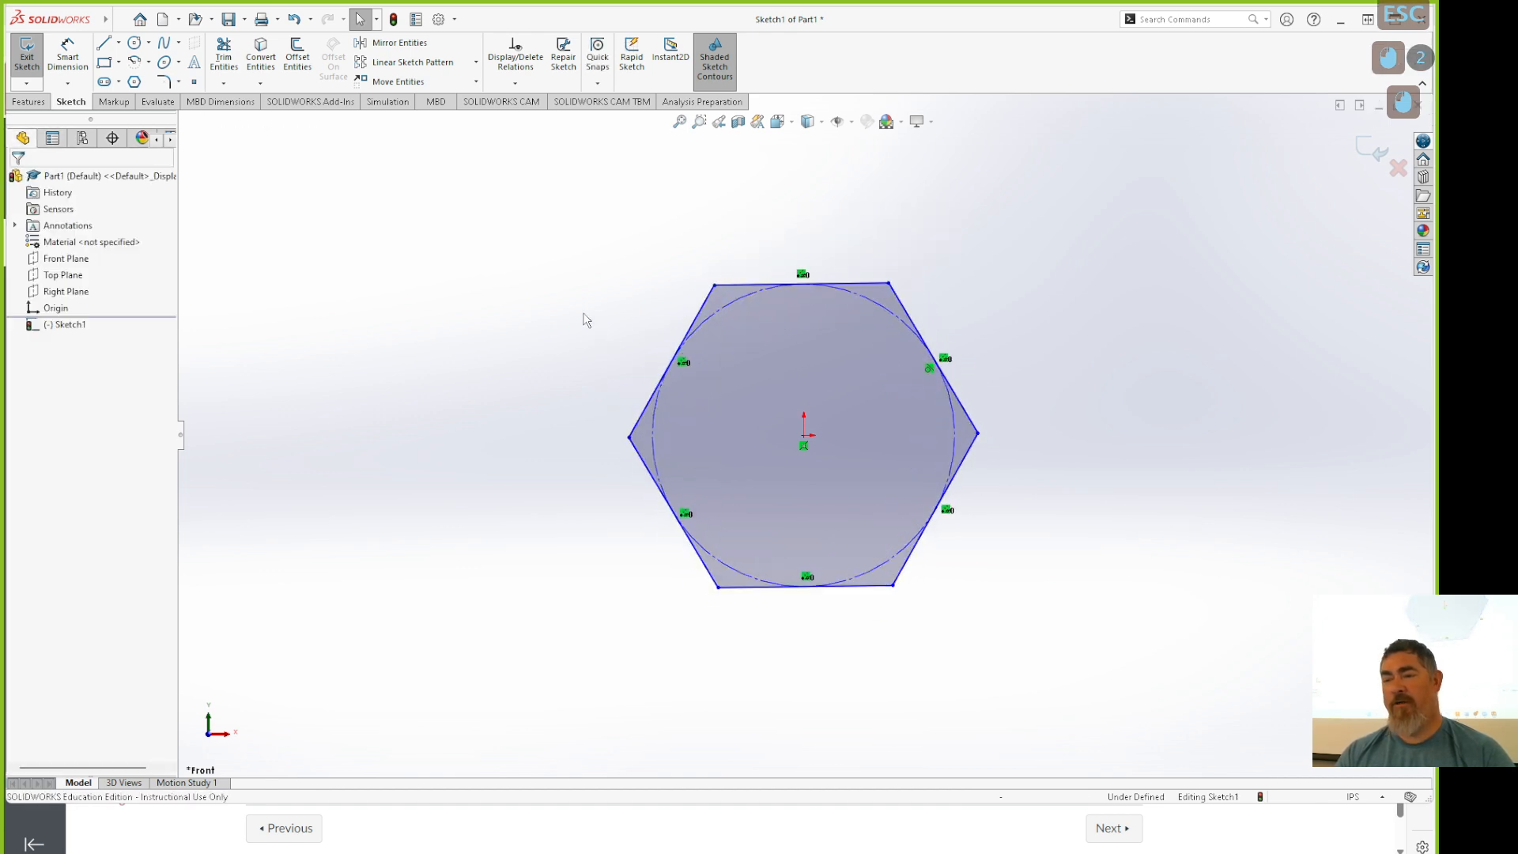
left_click(755, 284)
left_click(42, 339)
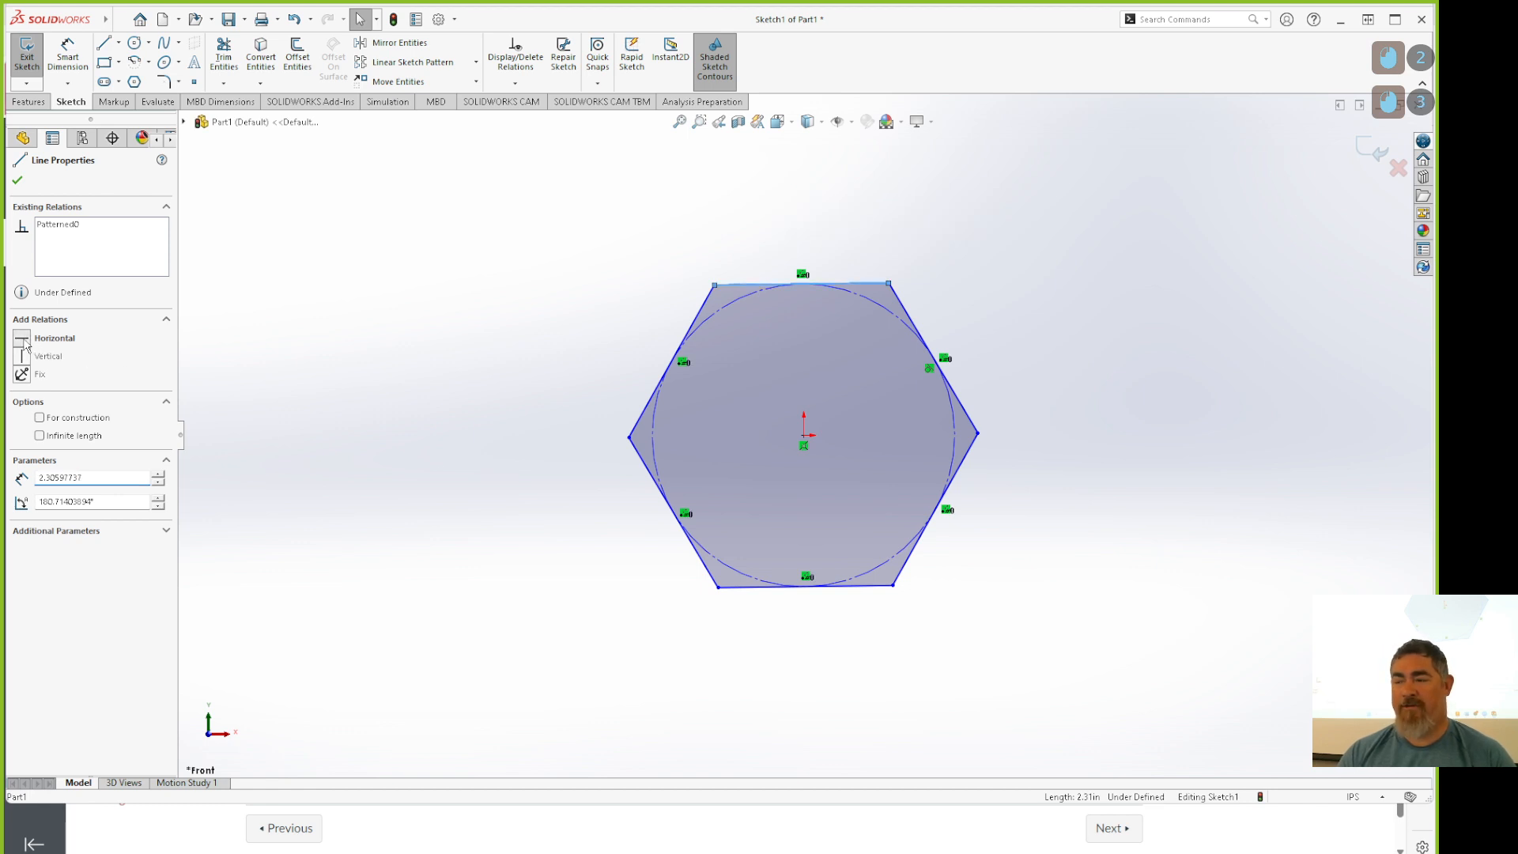
left_click(439, 399)
Dimension the distance between the hexagon's upper and lower edges as 17 mm.
key("d")
left_click(746, 283)
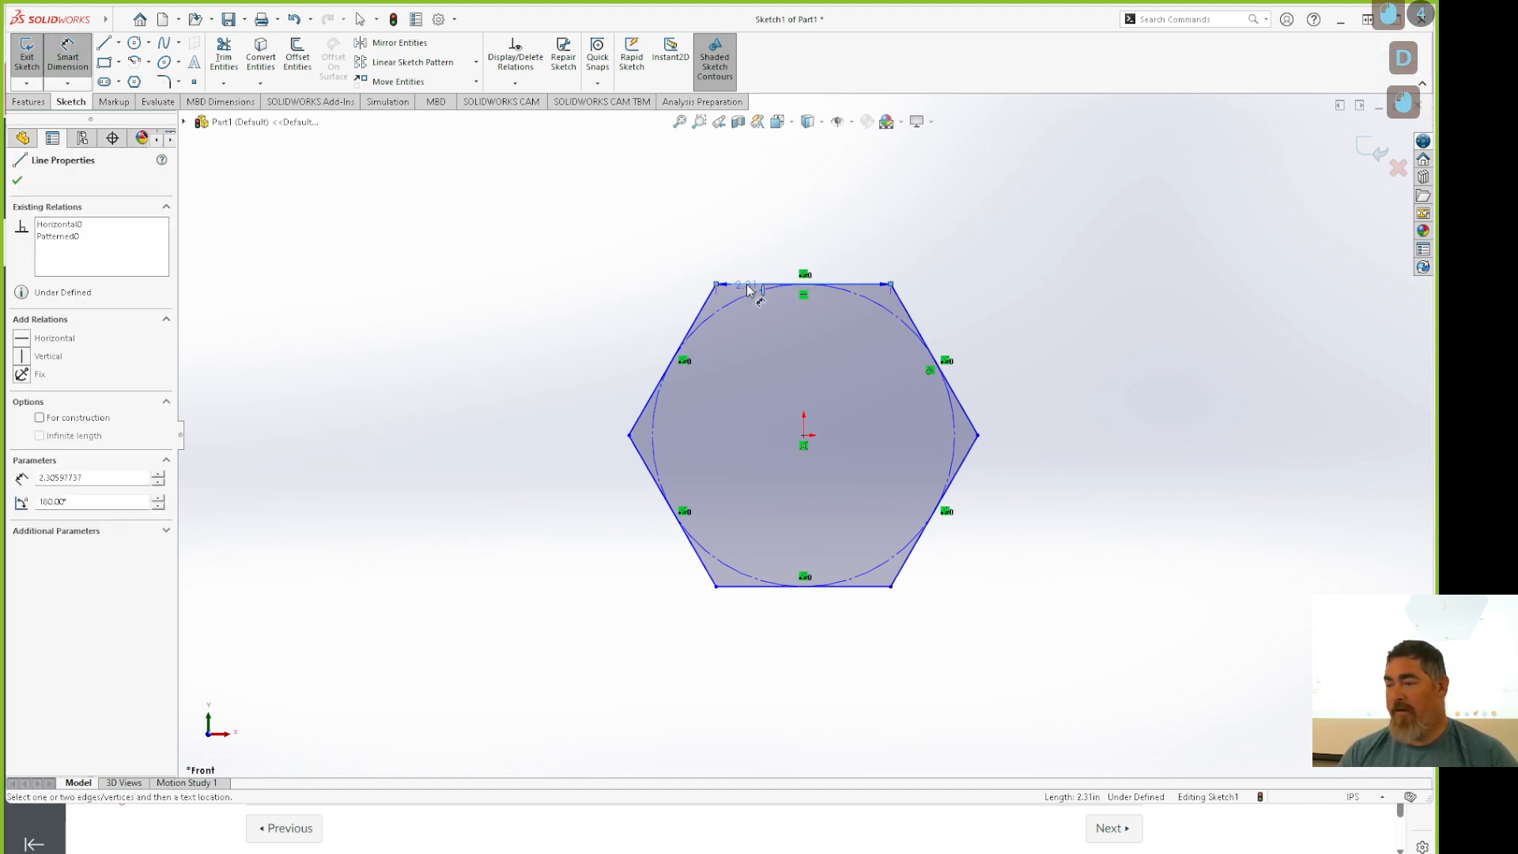
left_click(766, 586)
left_click(554, 519)
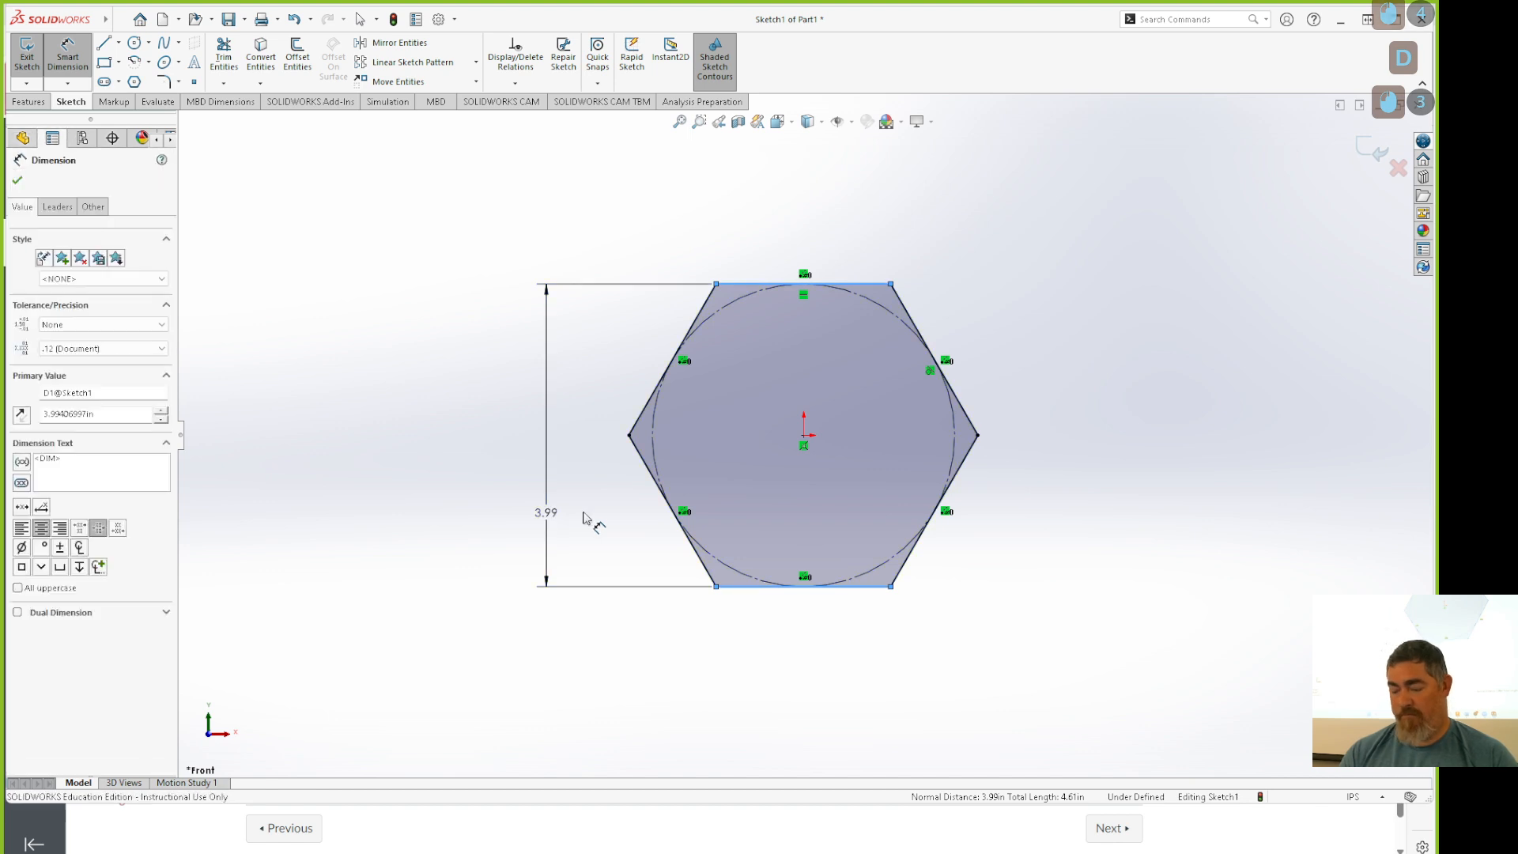
type("17mm")
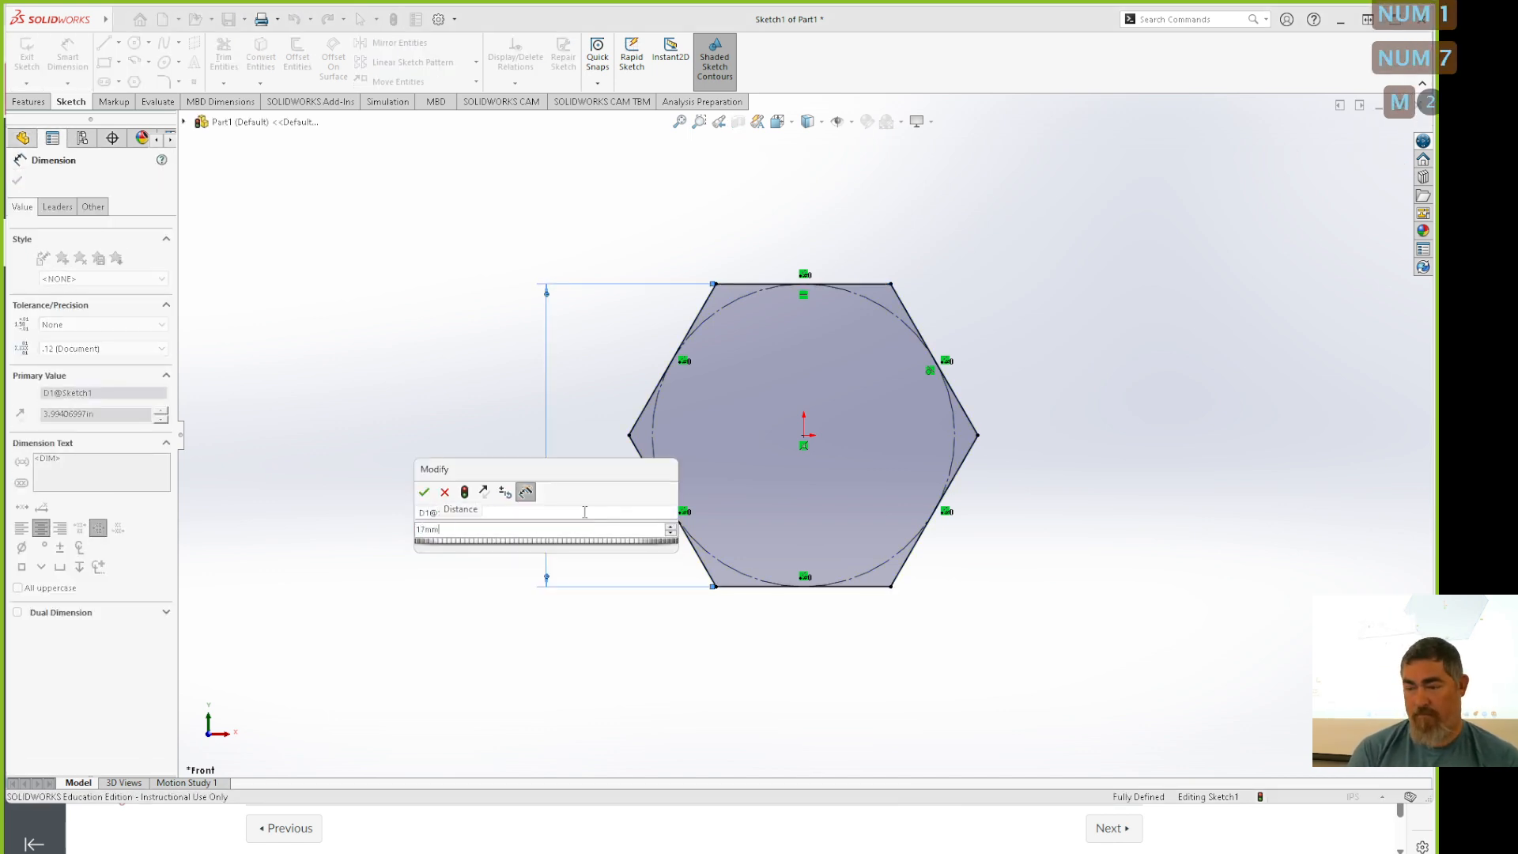
key("Return")
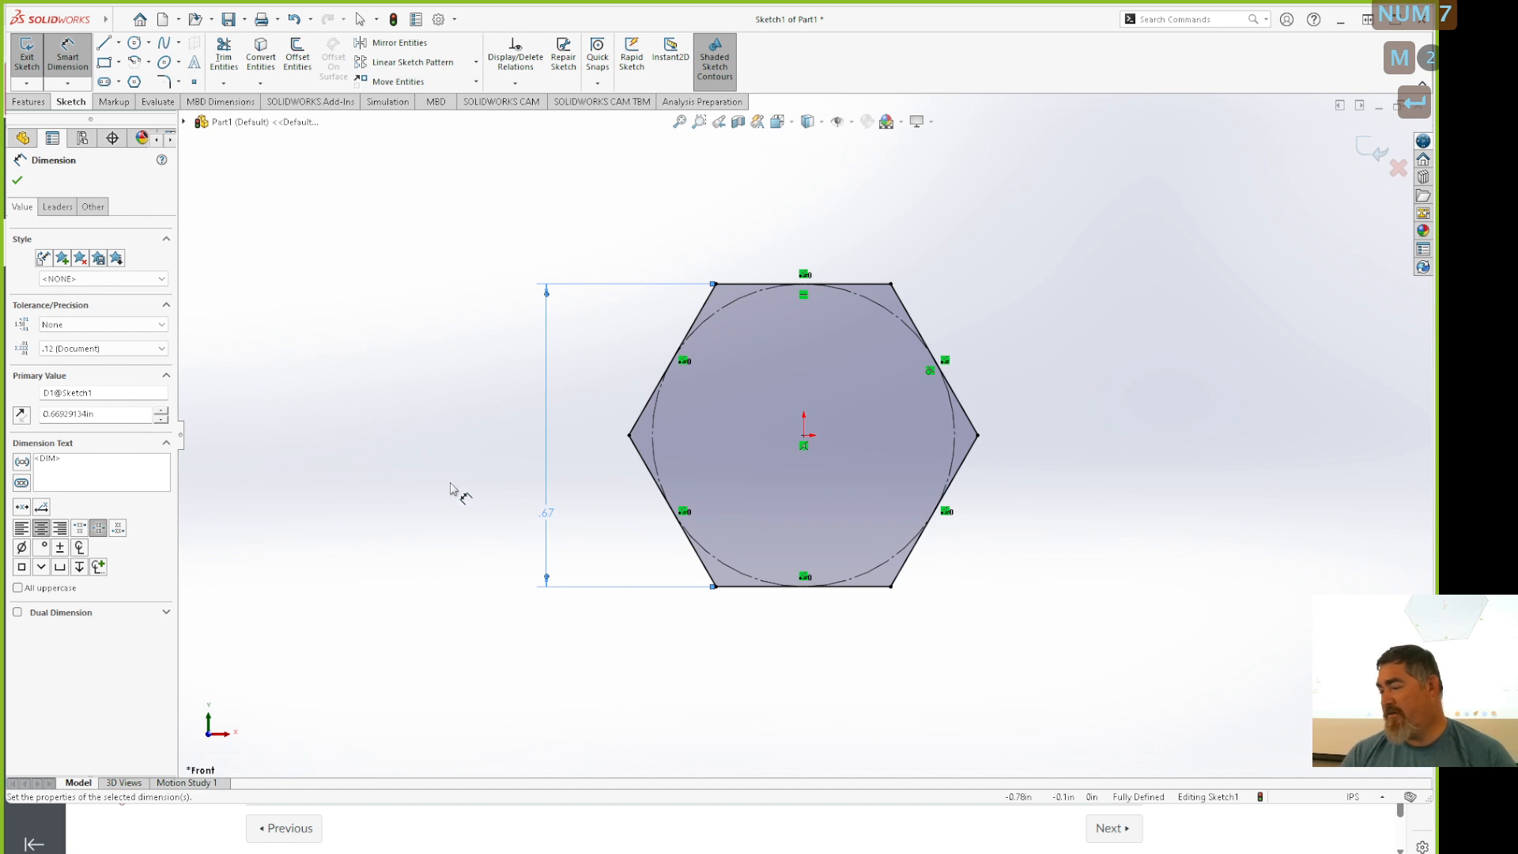
right_click(423, 437)
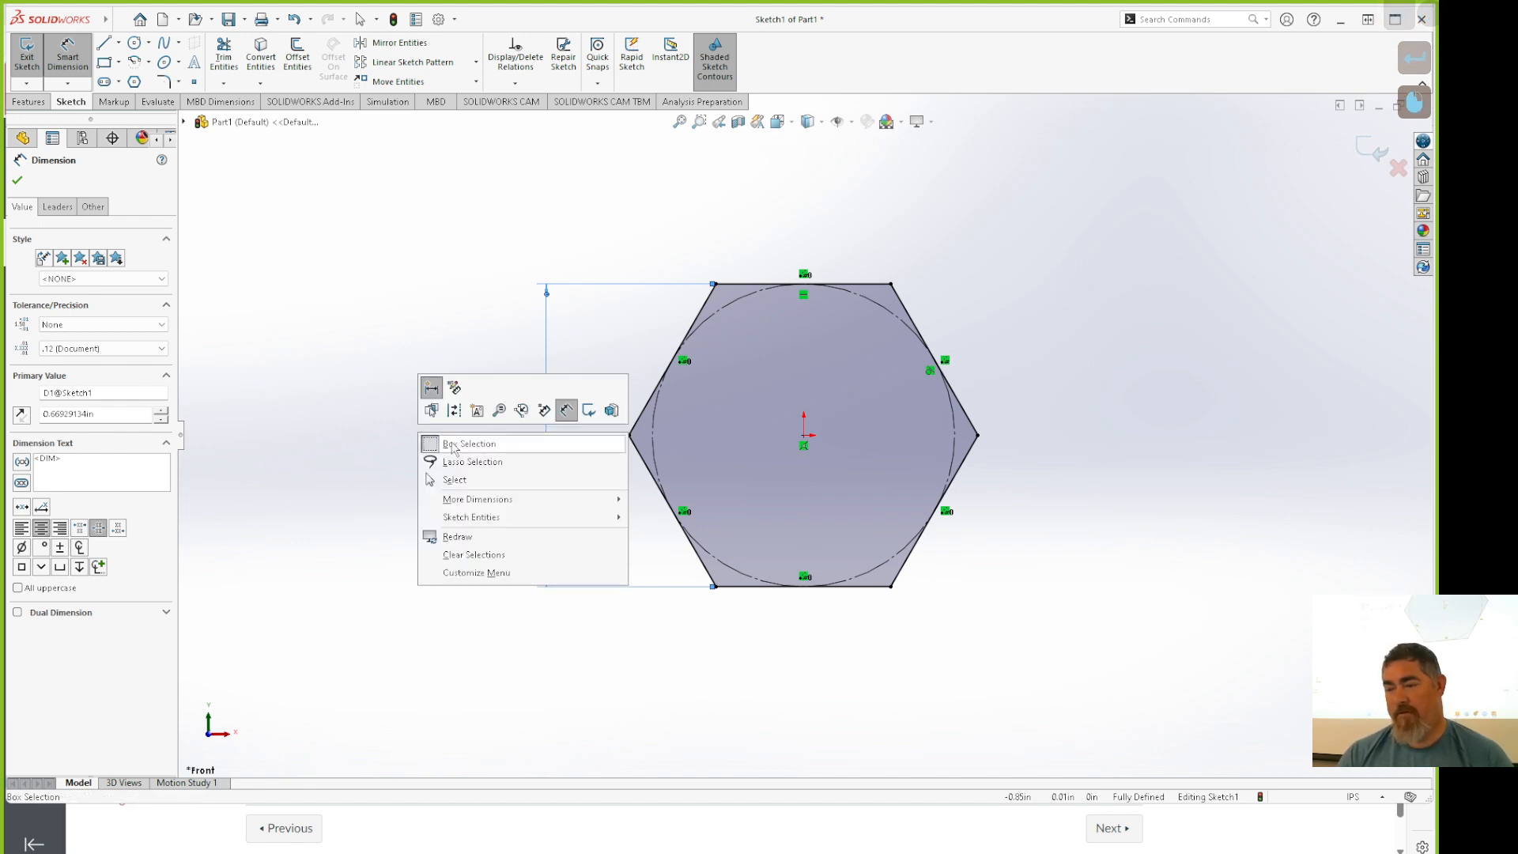
left_click(1376, 800)
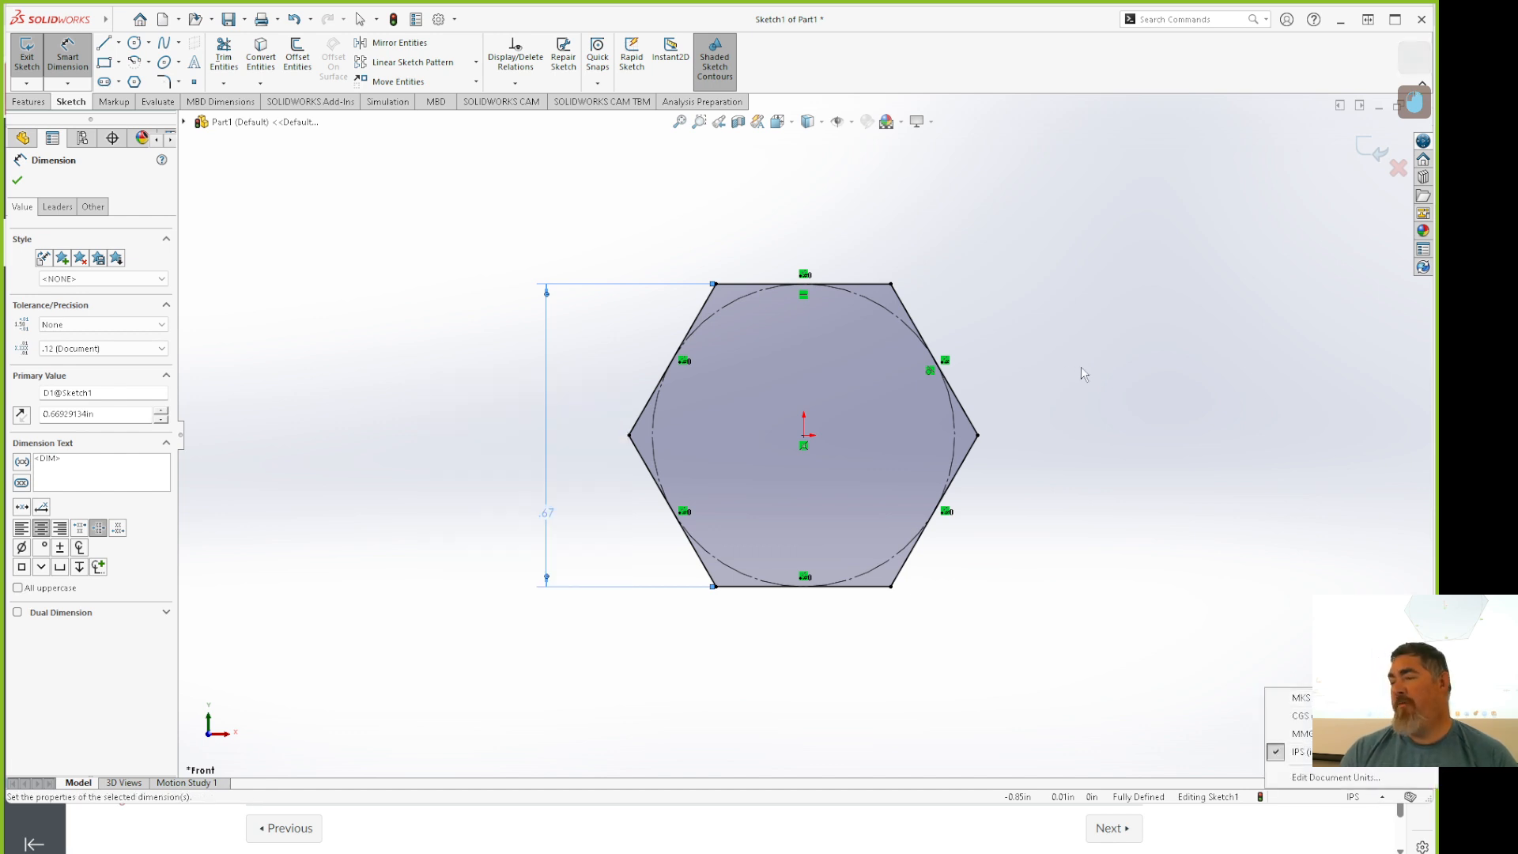
left_click(1144, 425)
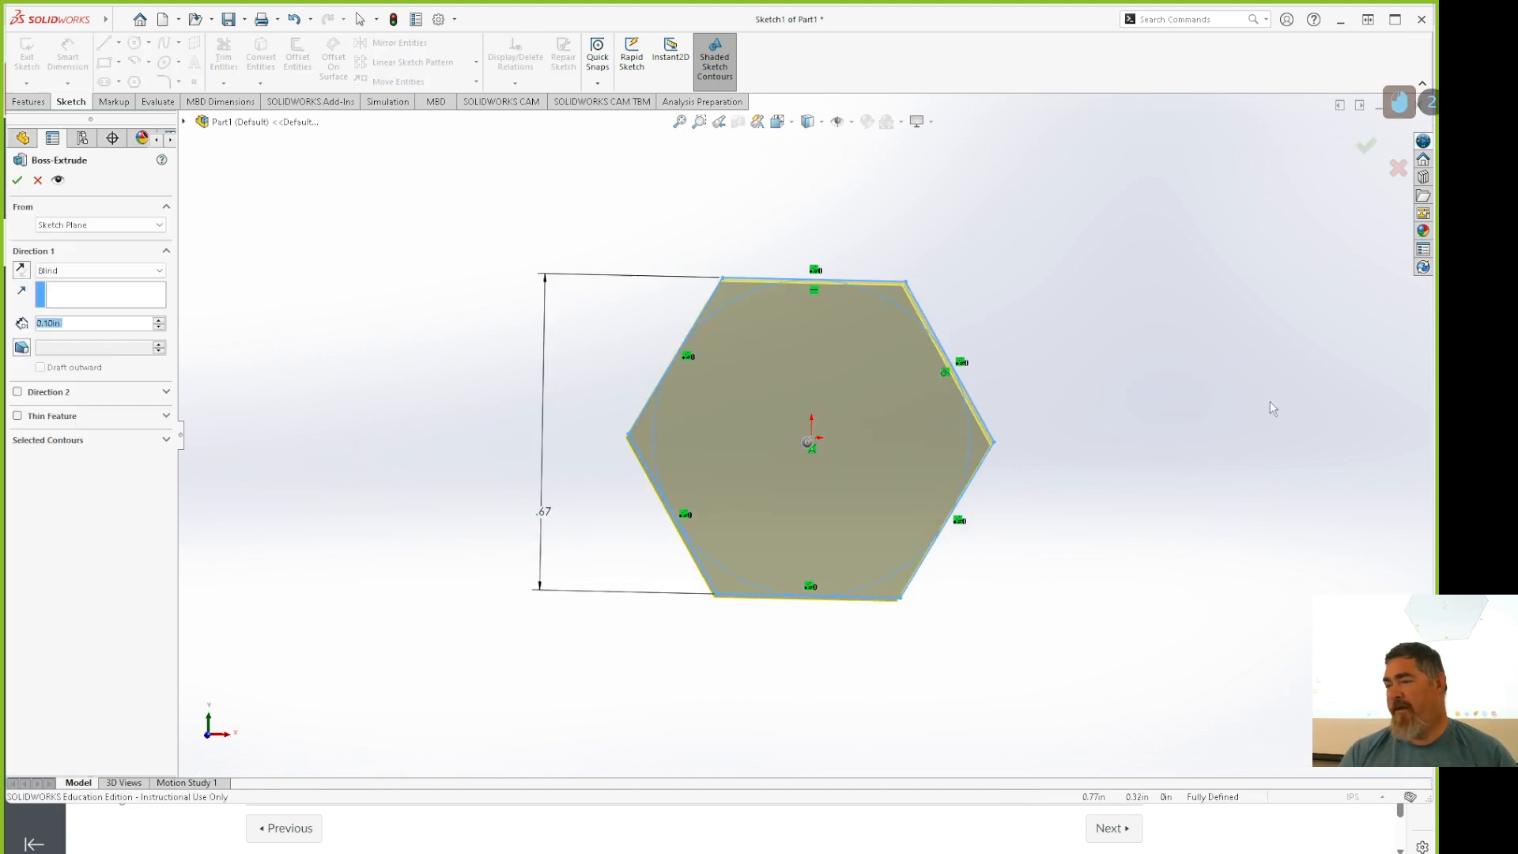
Set the hexagon's boss extrusion to the Mid Plane end condition.
left_click(21, 270)
left_click(21, 271)
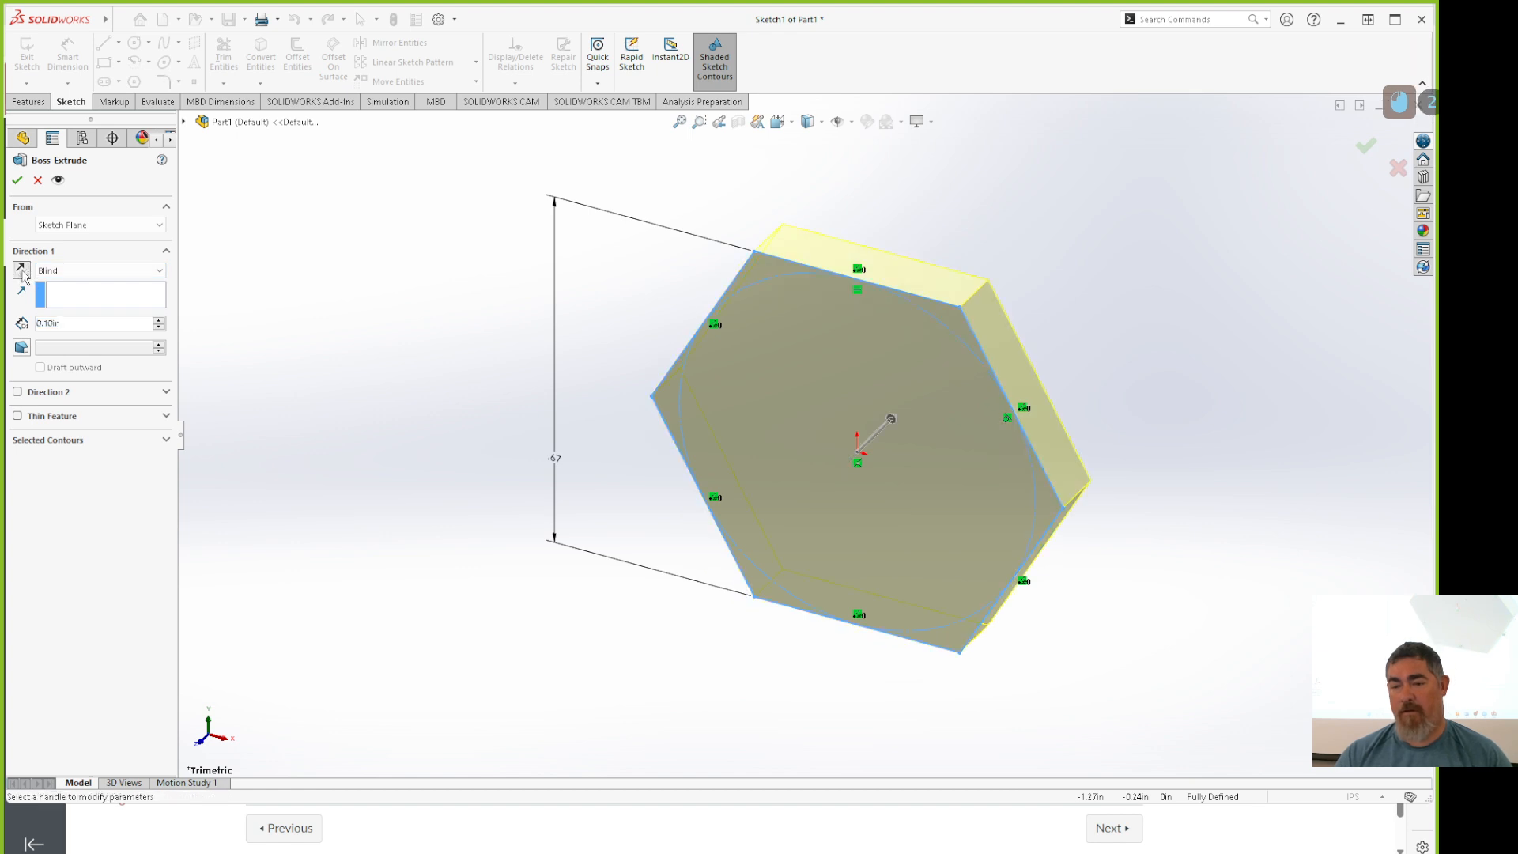
left_click(21, 272)
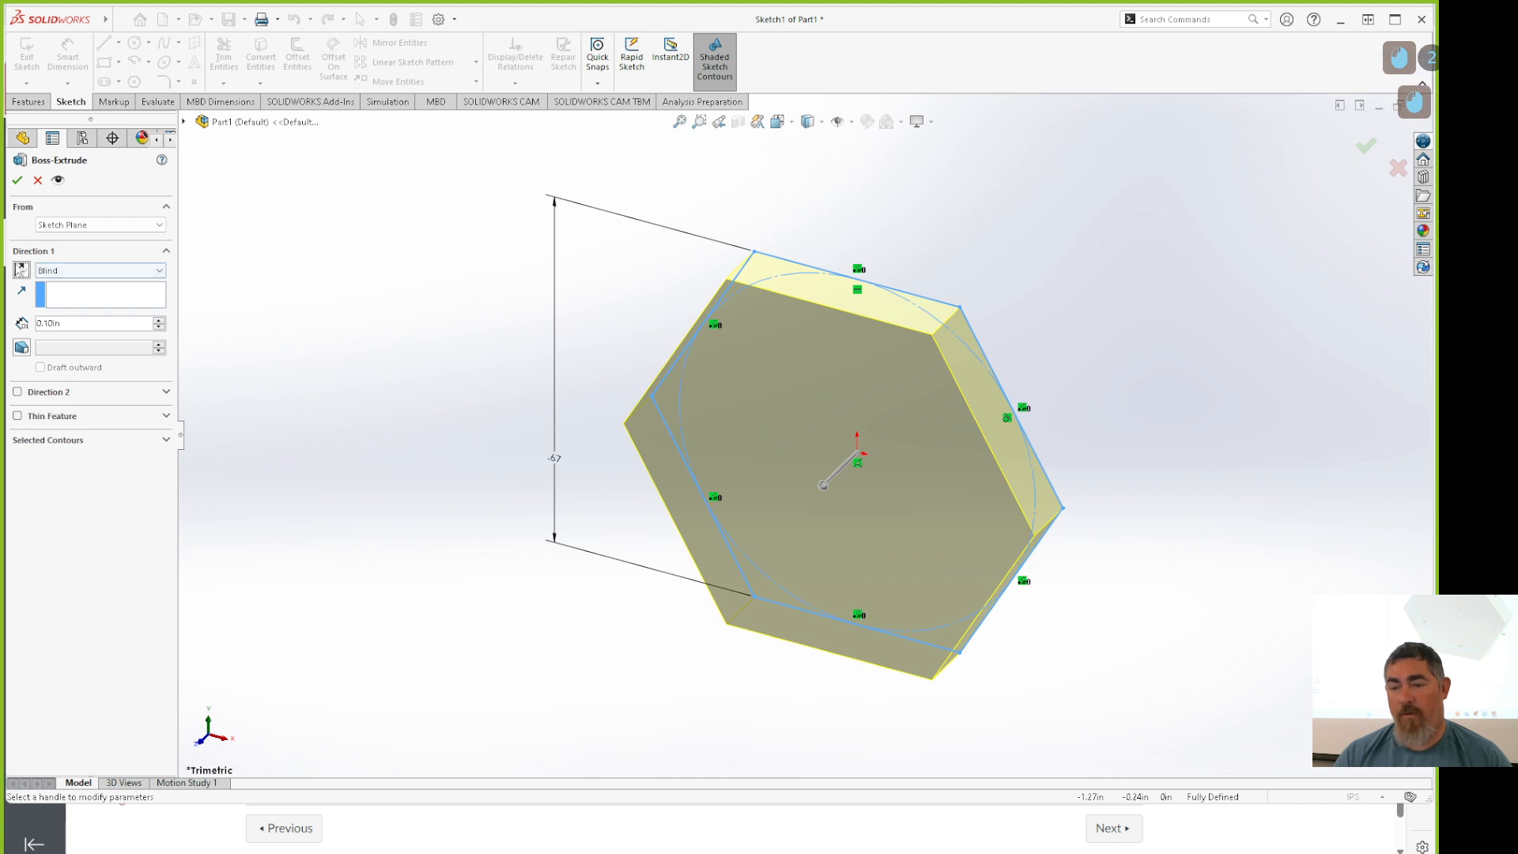
left_click(21, 272)
left_click(66, 274)
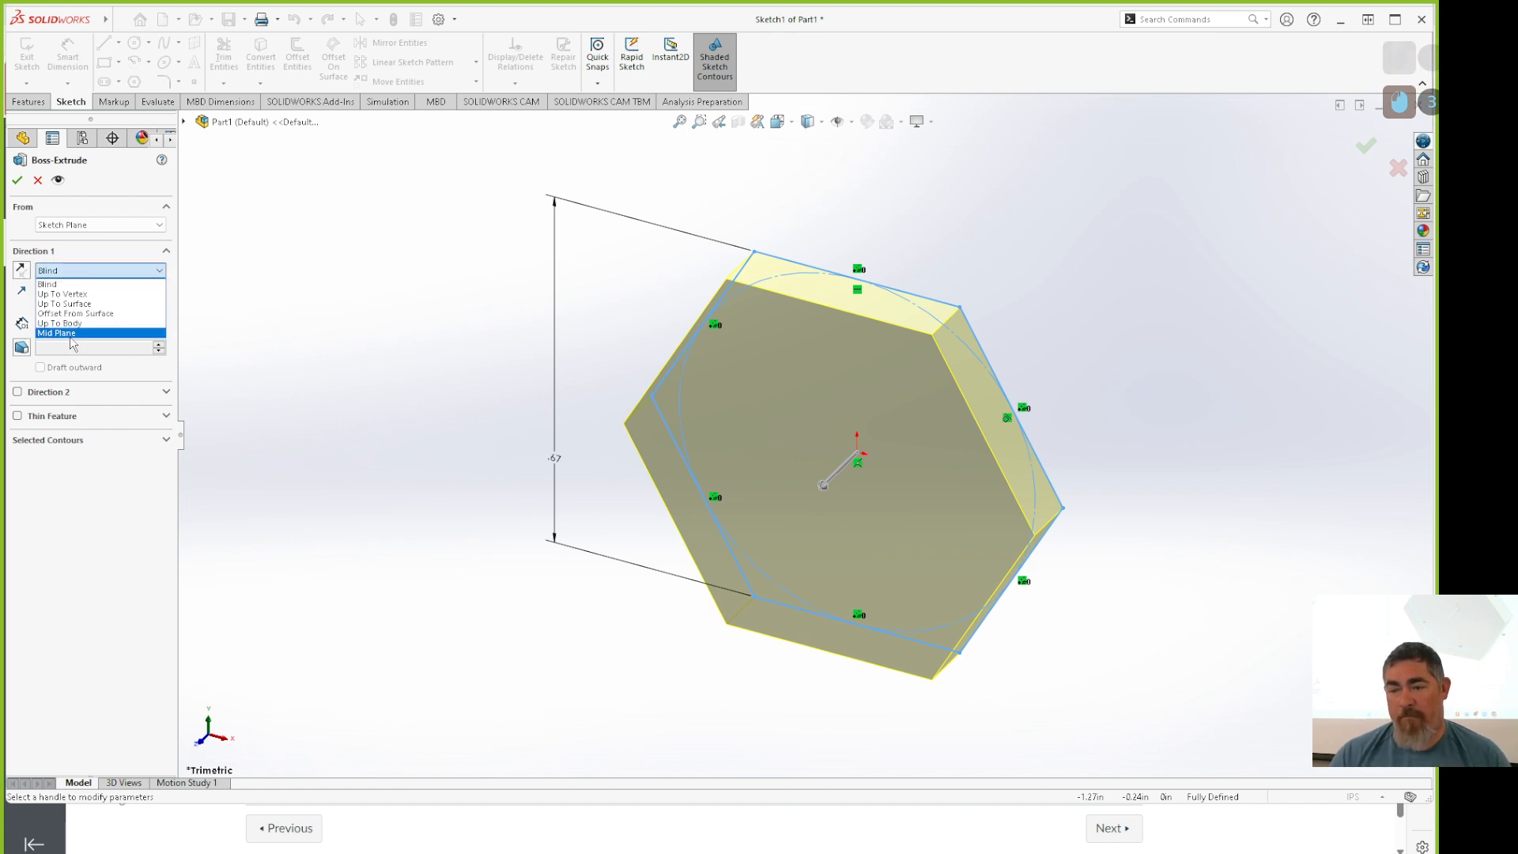
left_click(69, 340)
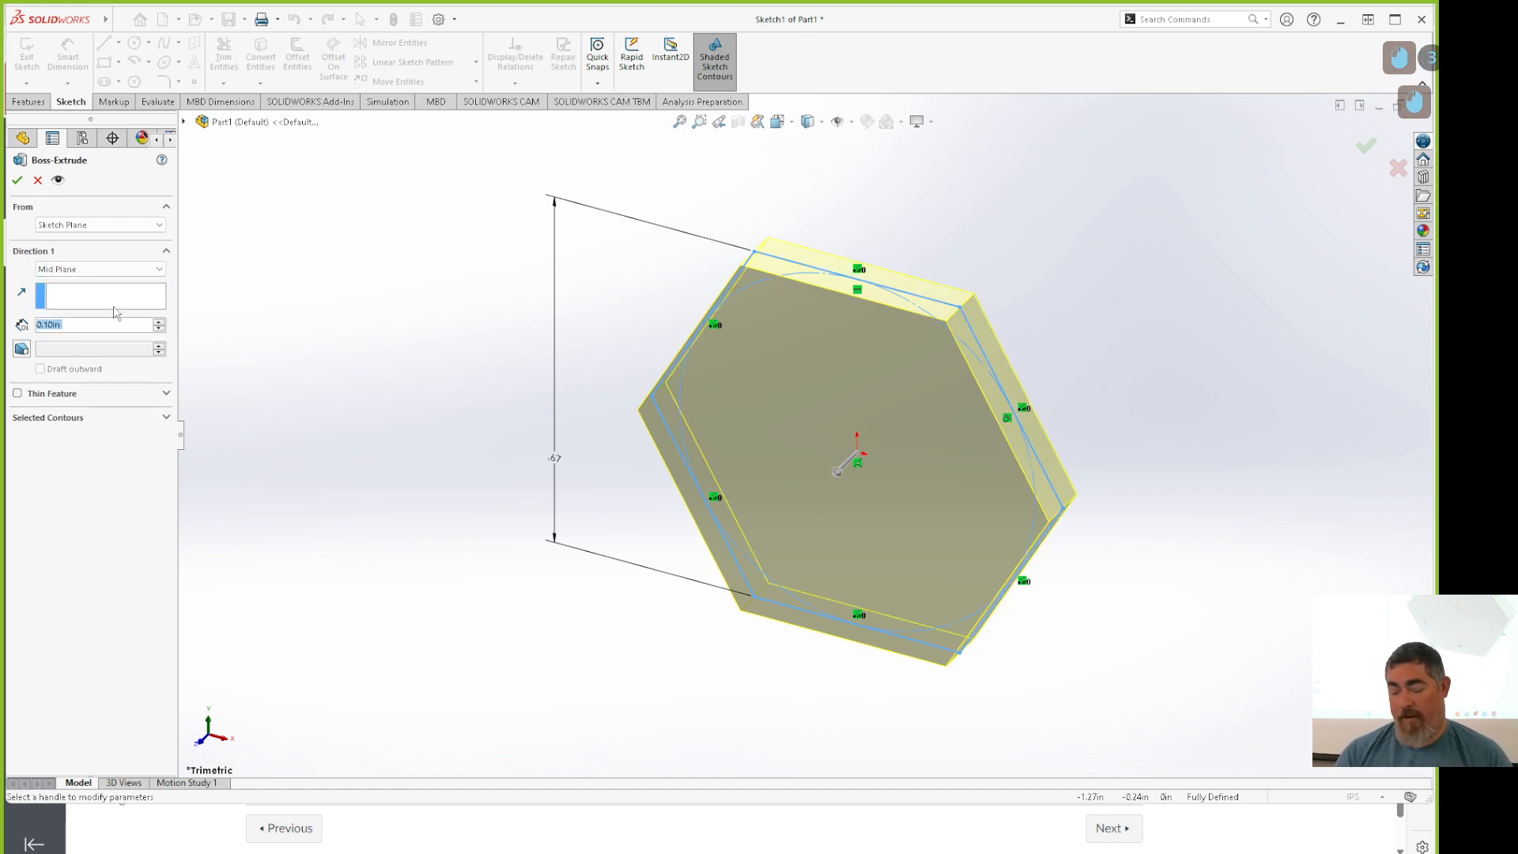
Set the extrusion depth to 12.5 mm and finish the hexagonal boss.
type(".5")
key("BackSpace")
key("BackSpace")
type(".1")
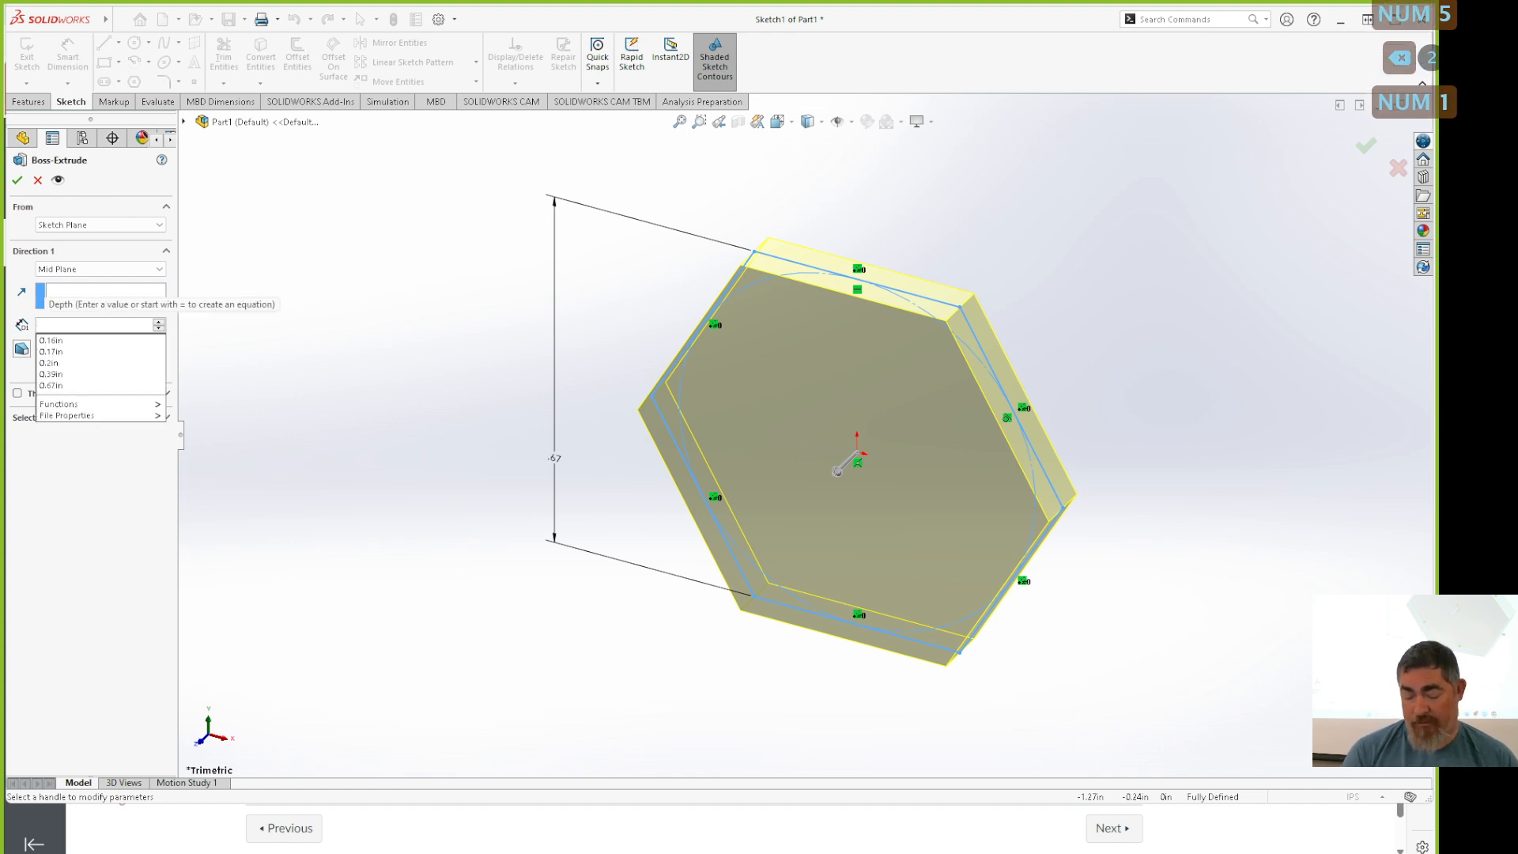
type("2.5mm")
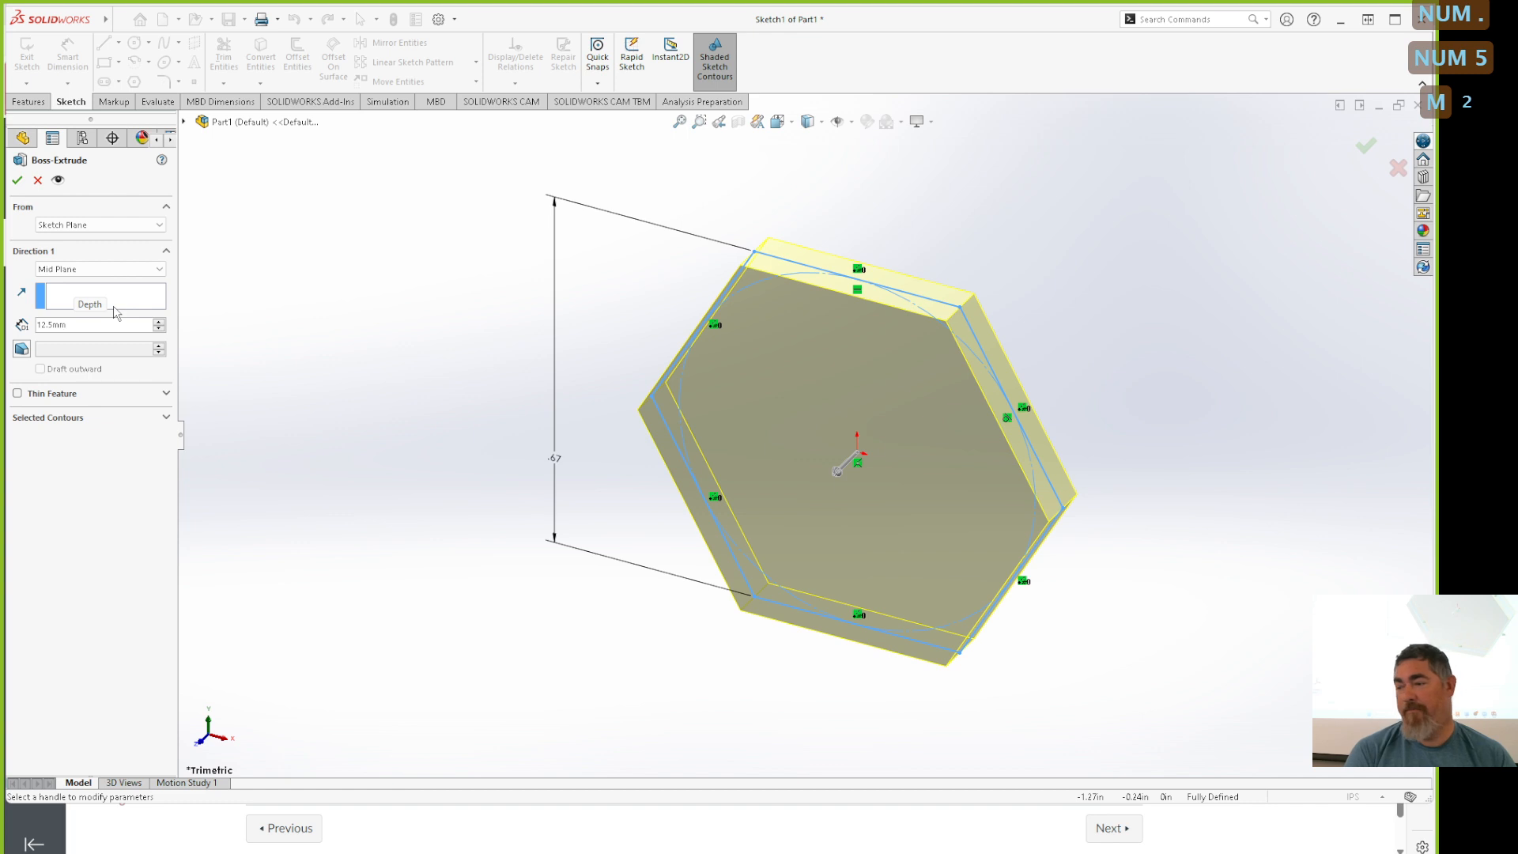
key("Return")
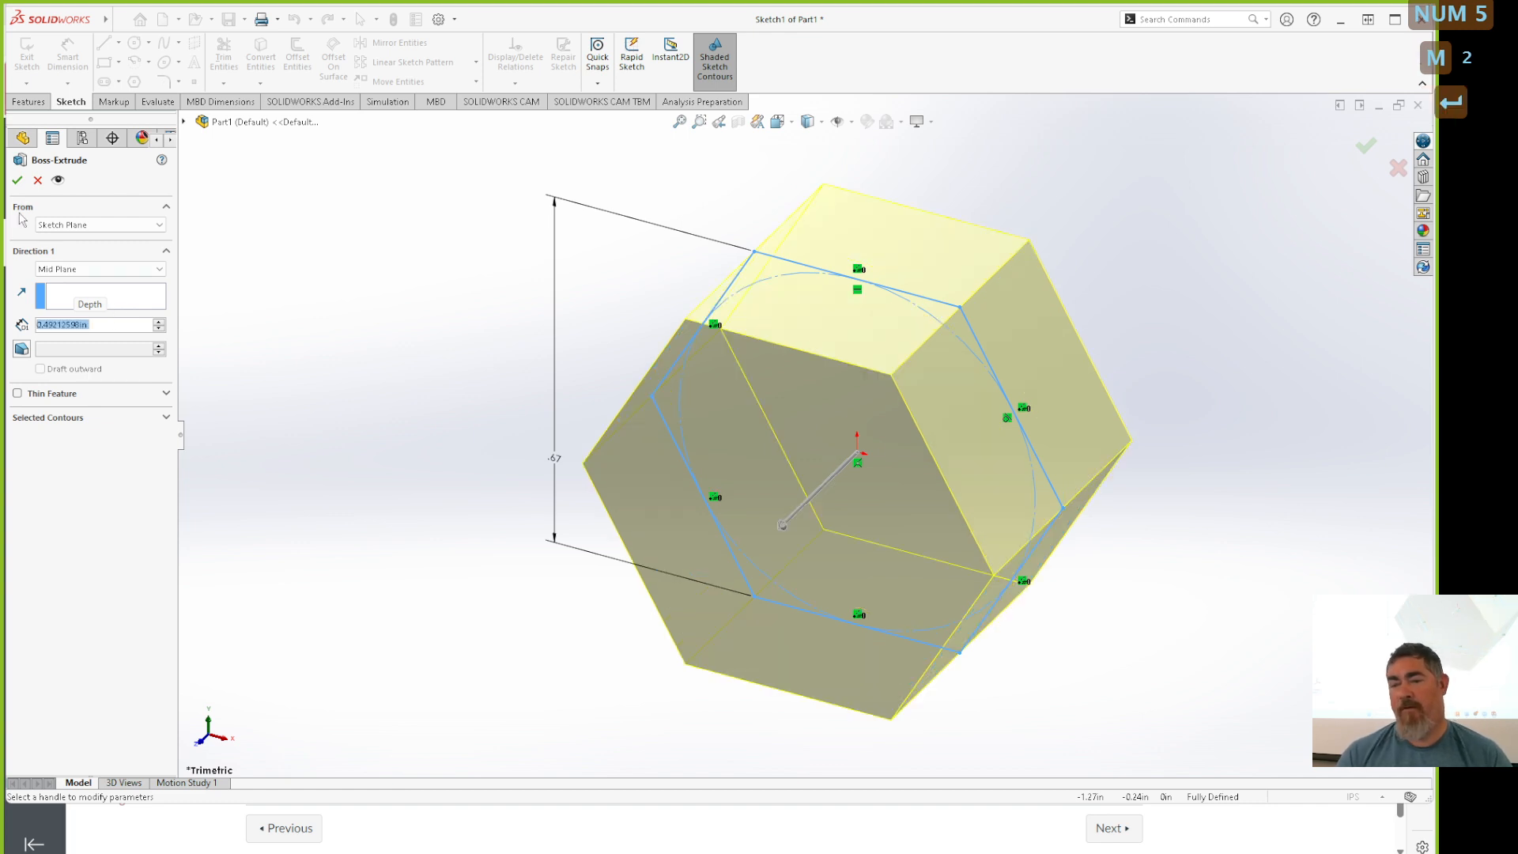
left_click(16, 179)
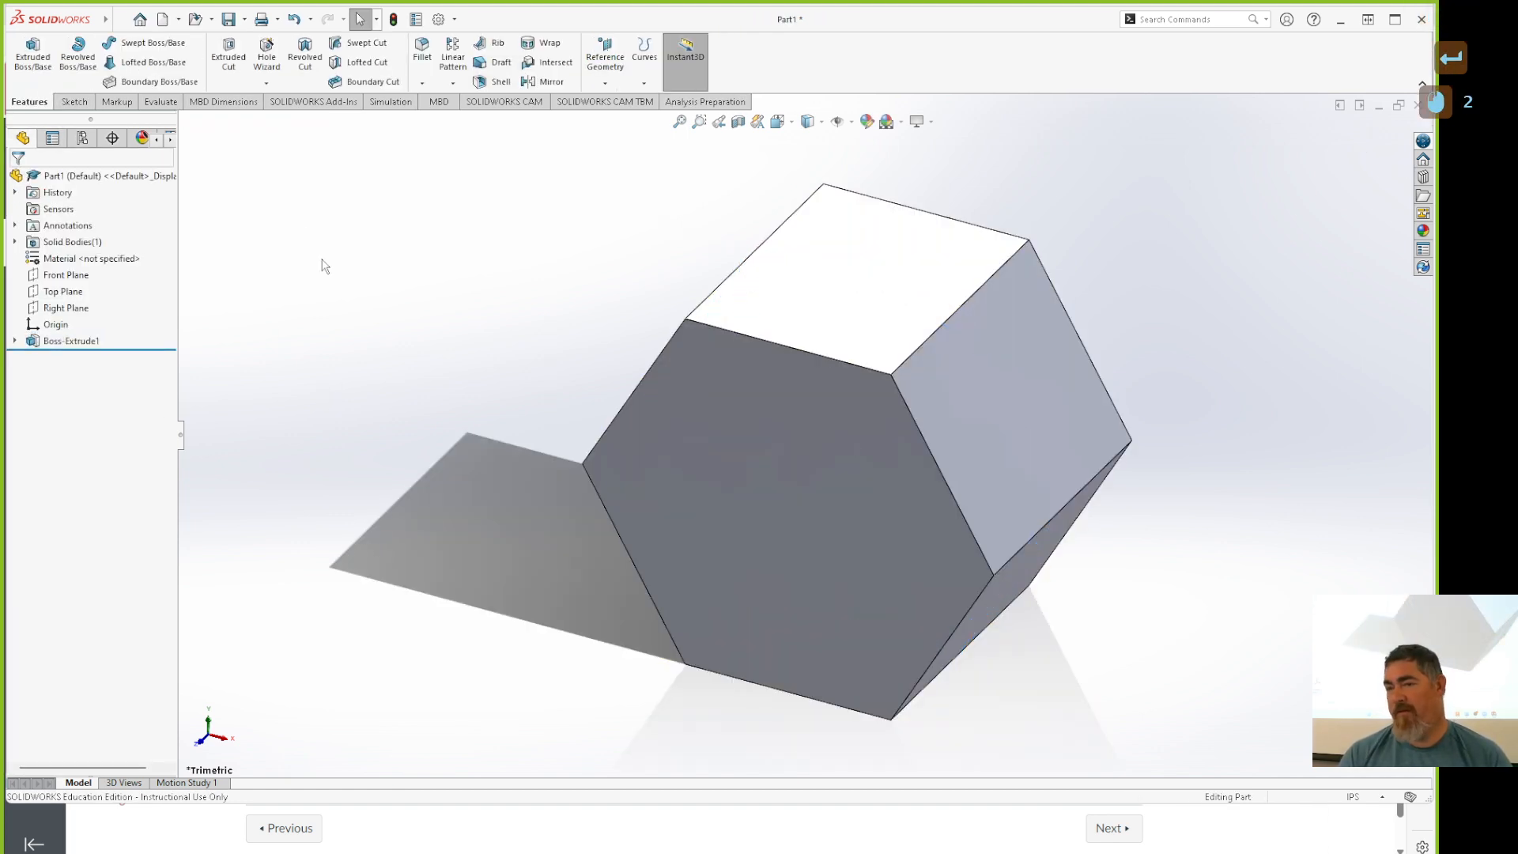
Start another Extruded Boss/Base on the front hexagonal face and sketch a circle centred on the origin with a radius of about 0.14 in.
left_click(33, 55)
left_click(726, 514)
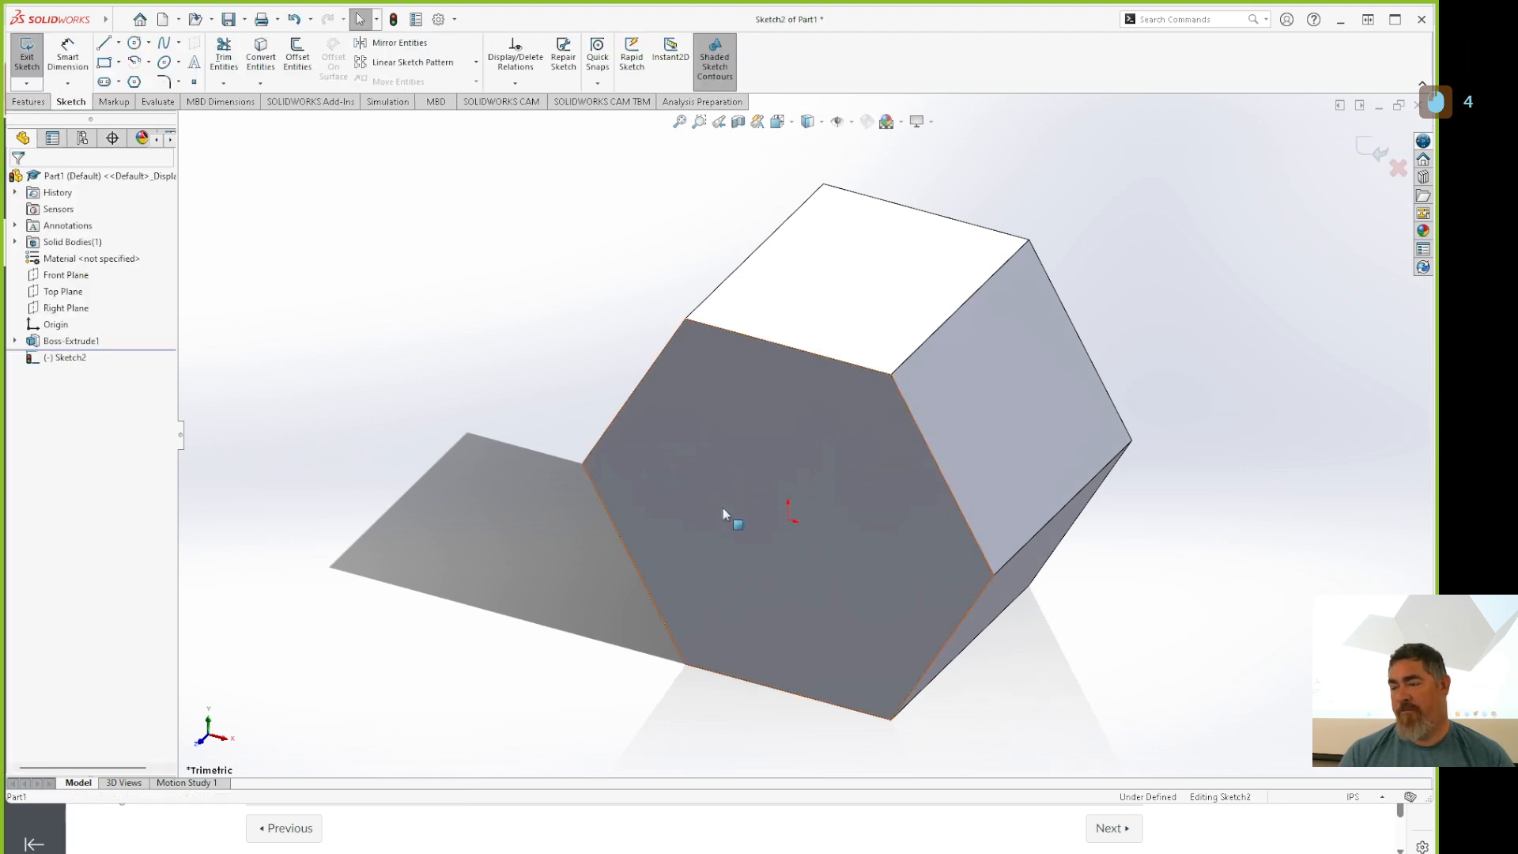
left_click(438, 271)
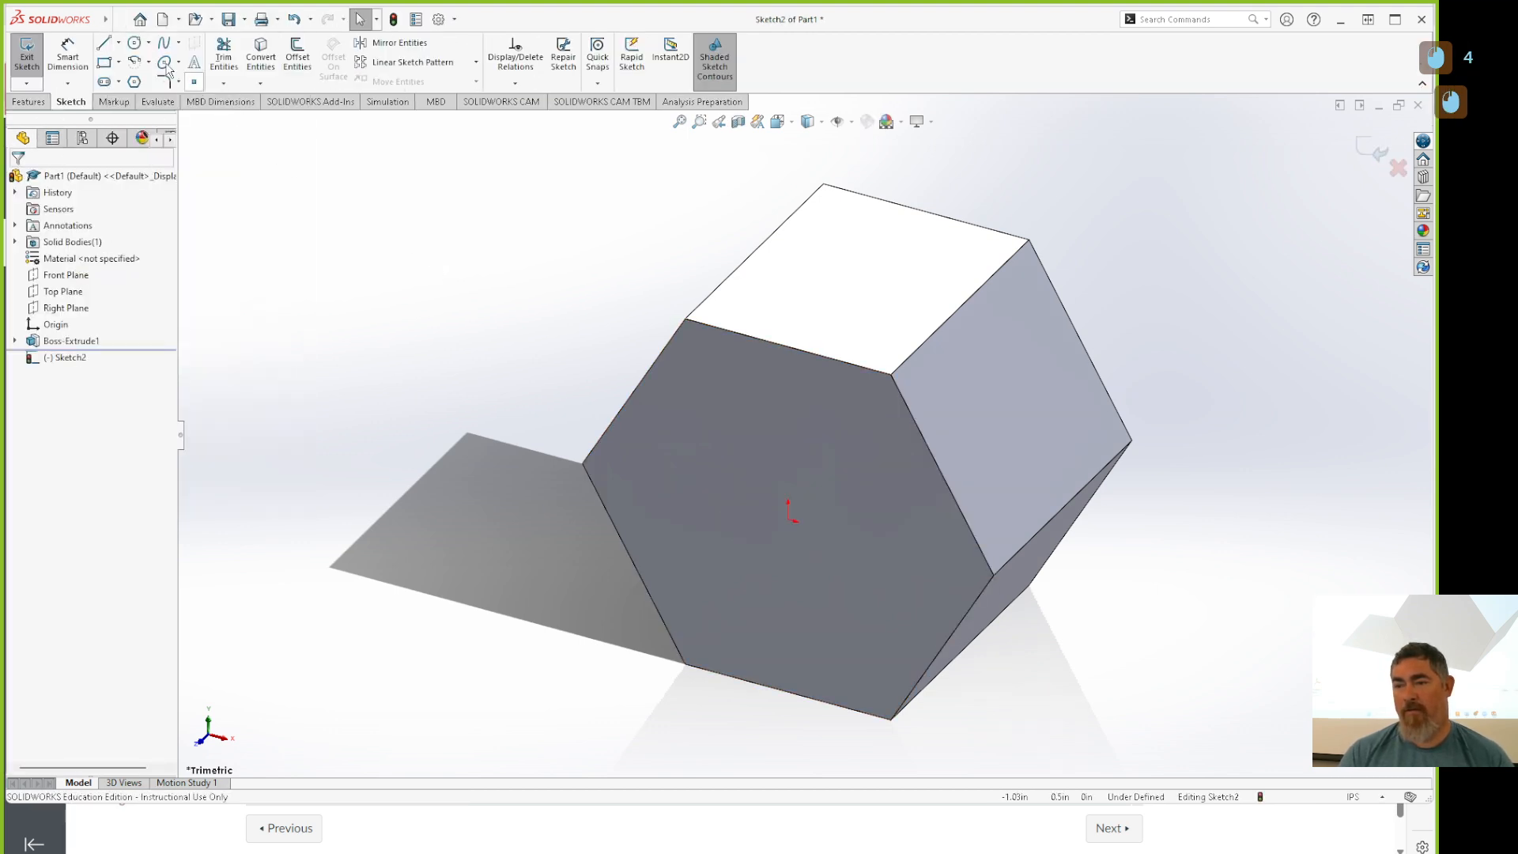
left_click(135, 42)
left_click(790, 521)
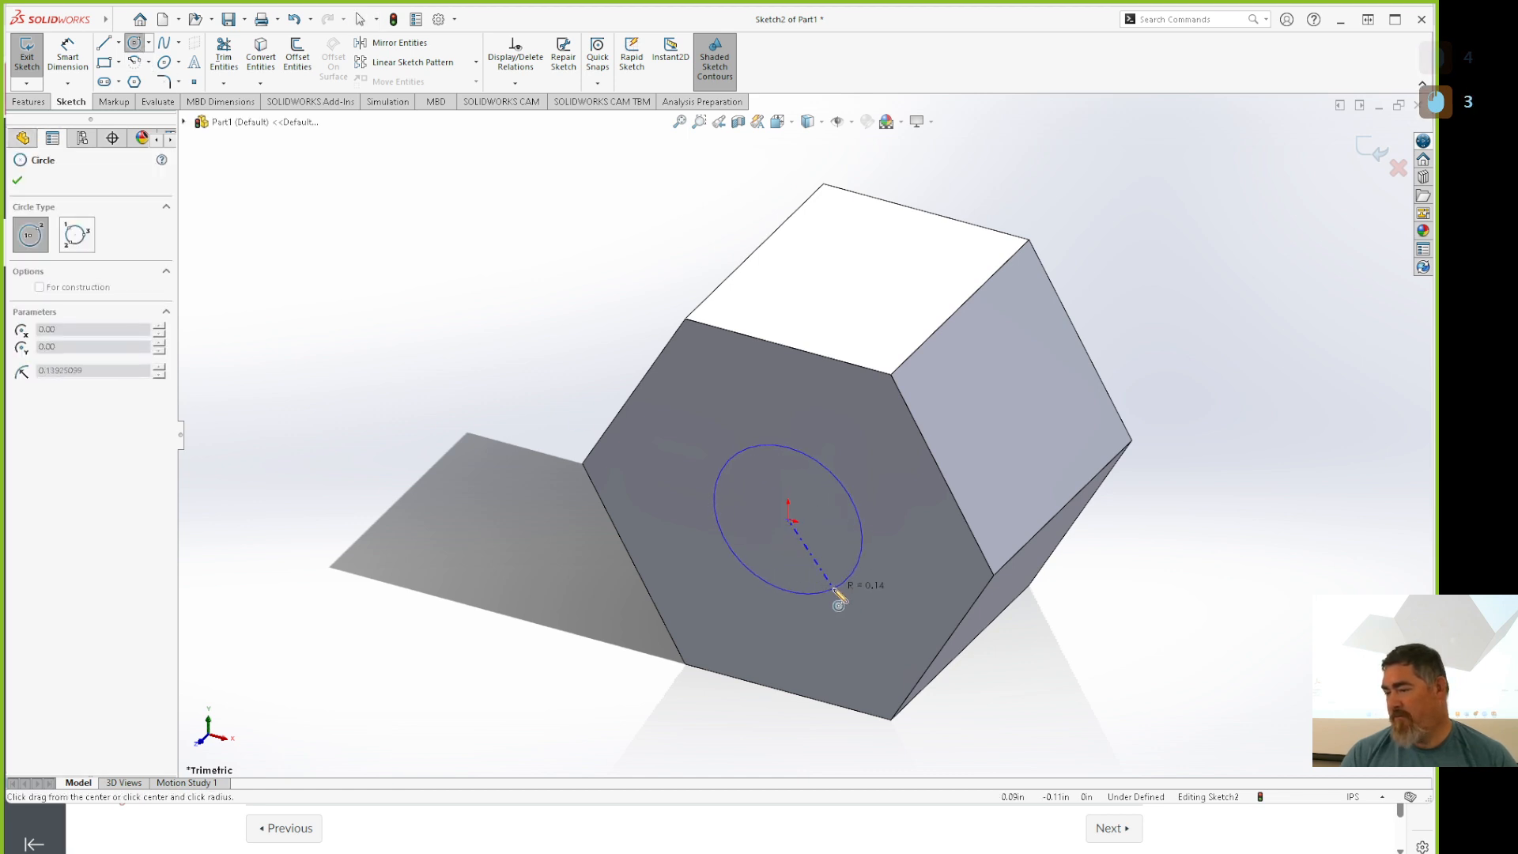
left_click(839, 601)
Dimension the circle's diameter as 6.9 in.
key("d")
left_click(848, 582)
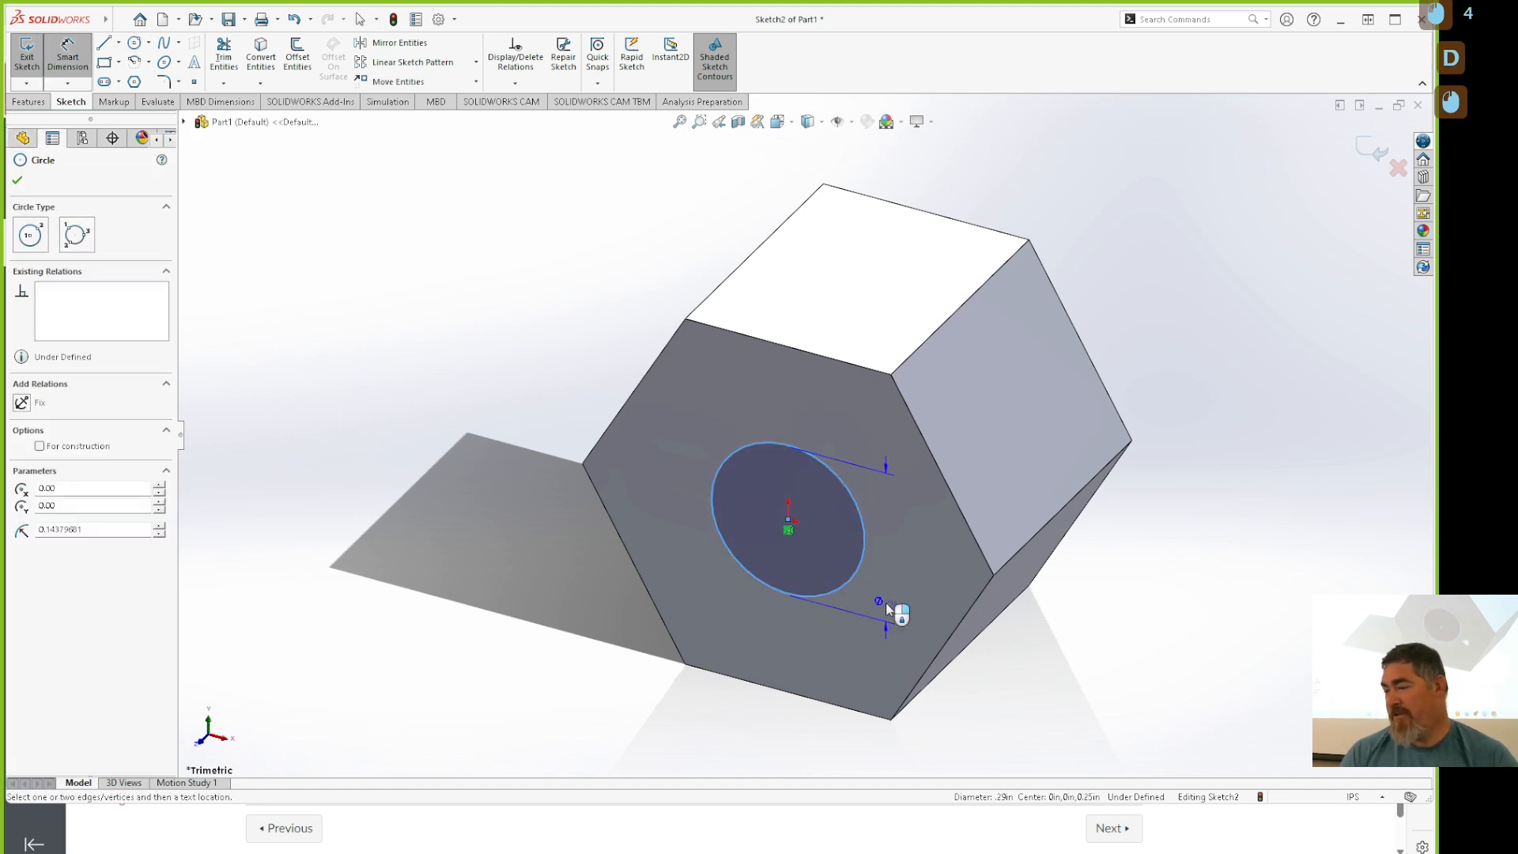
left_click(887, 605)
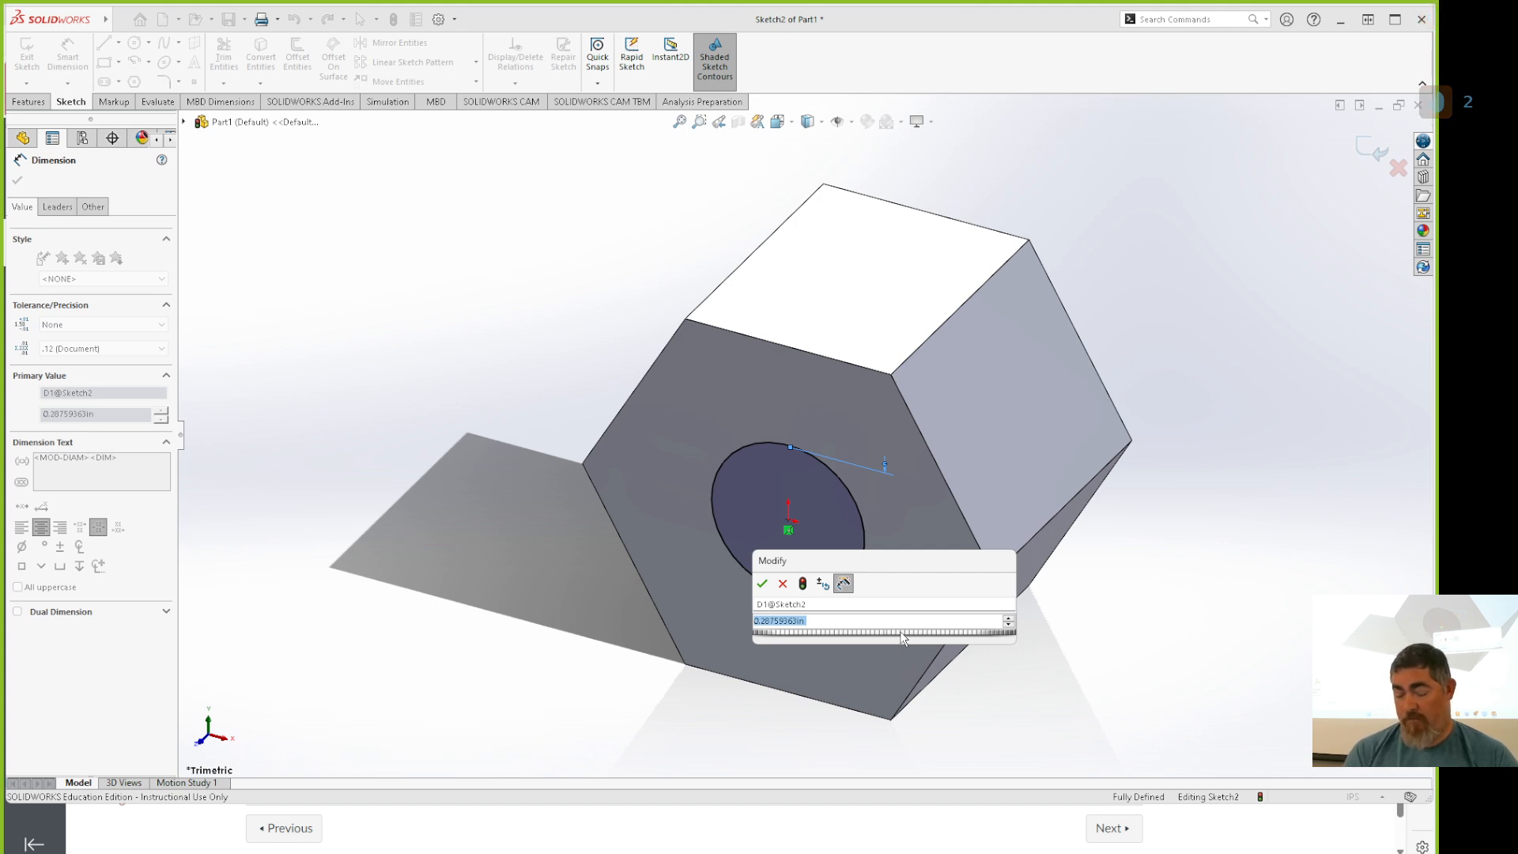
type(".29")
key("Return")
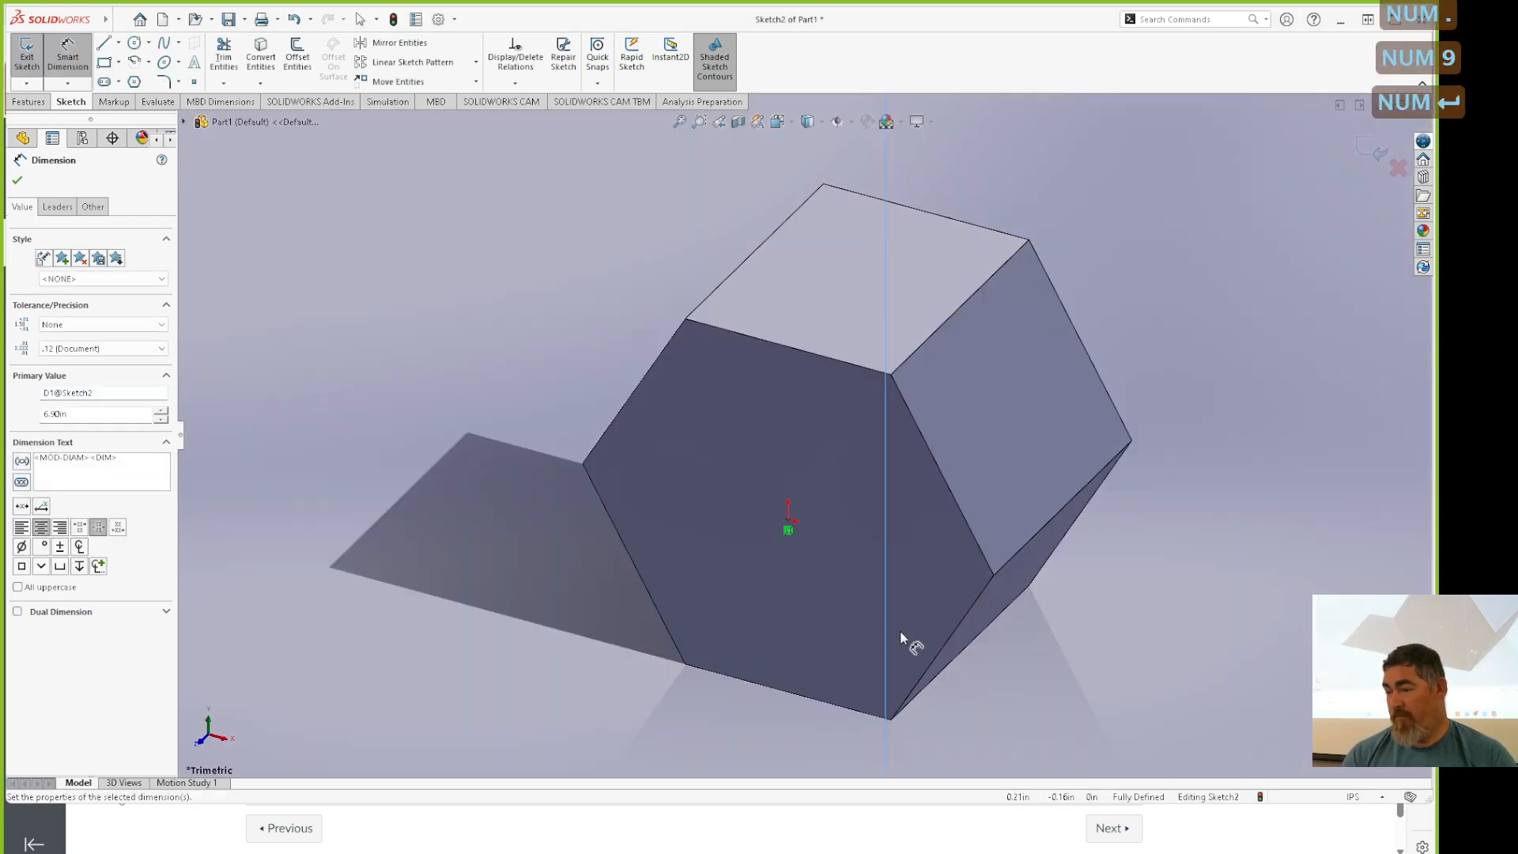
Set the circle's diameter to 6.9 mm.
scroll(868, 414, "up", 6)
scroll(828, 368, "up", 2)
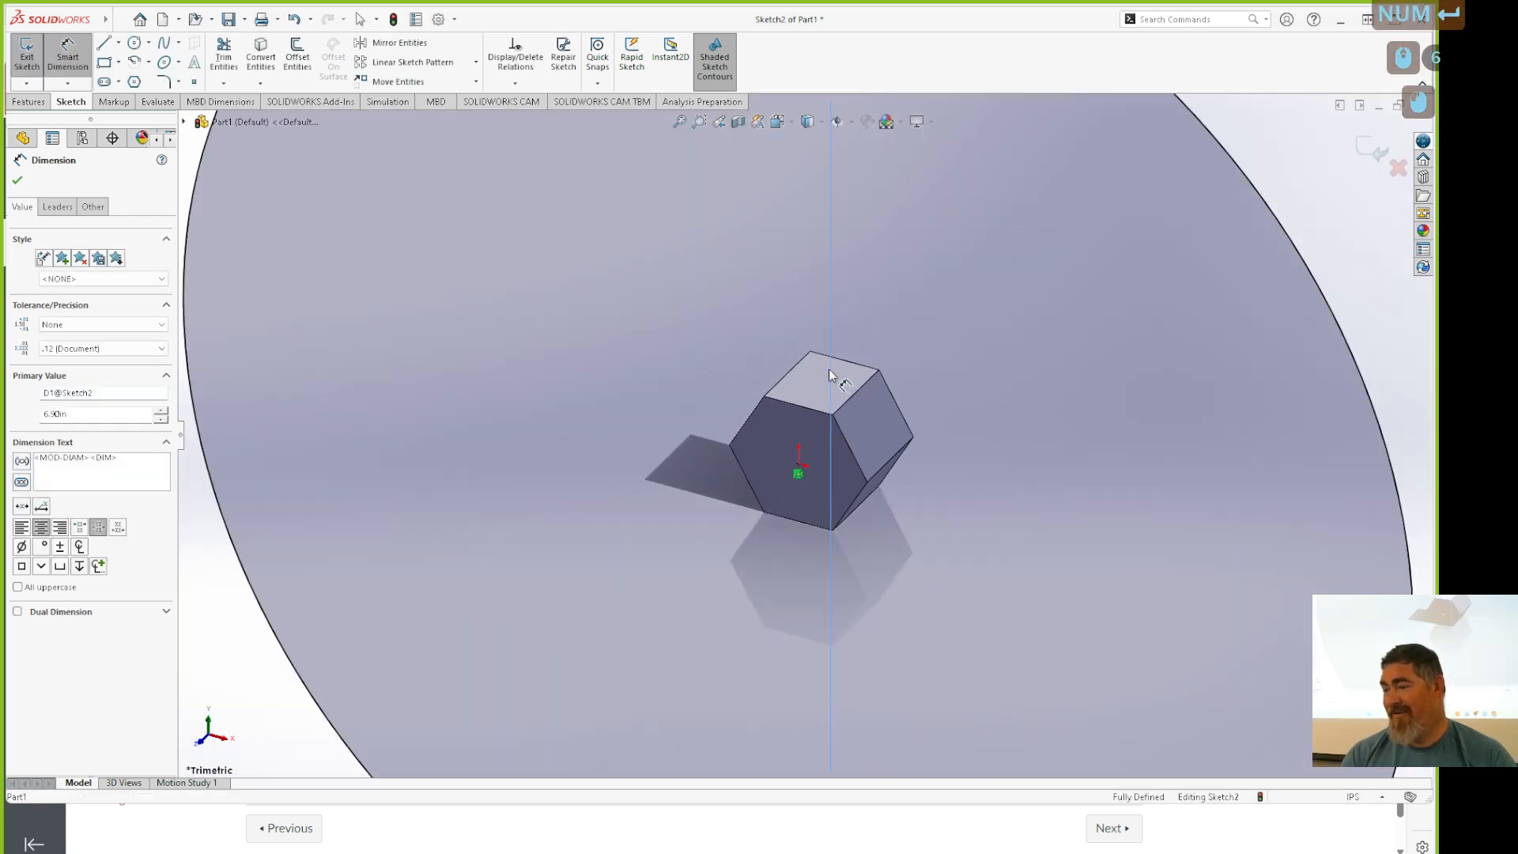
scroll(847, 483, "up", 6)
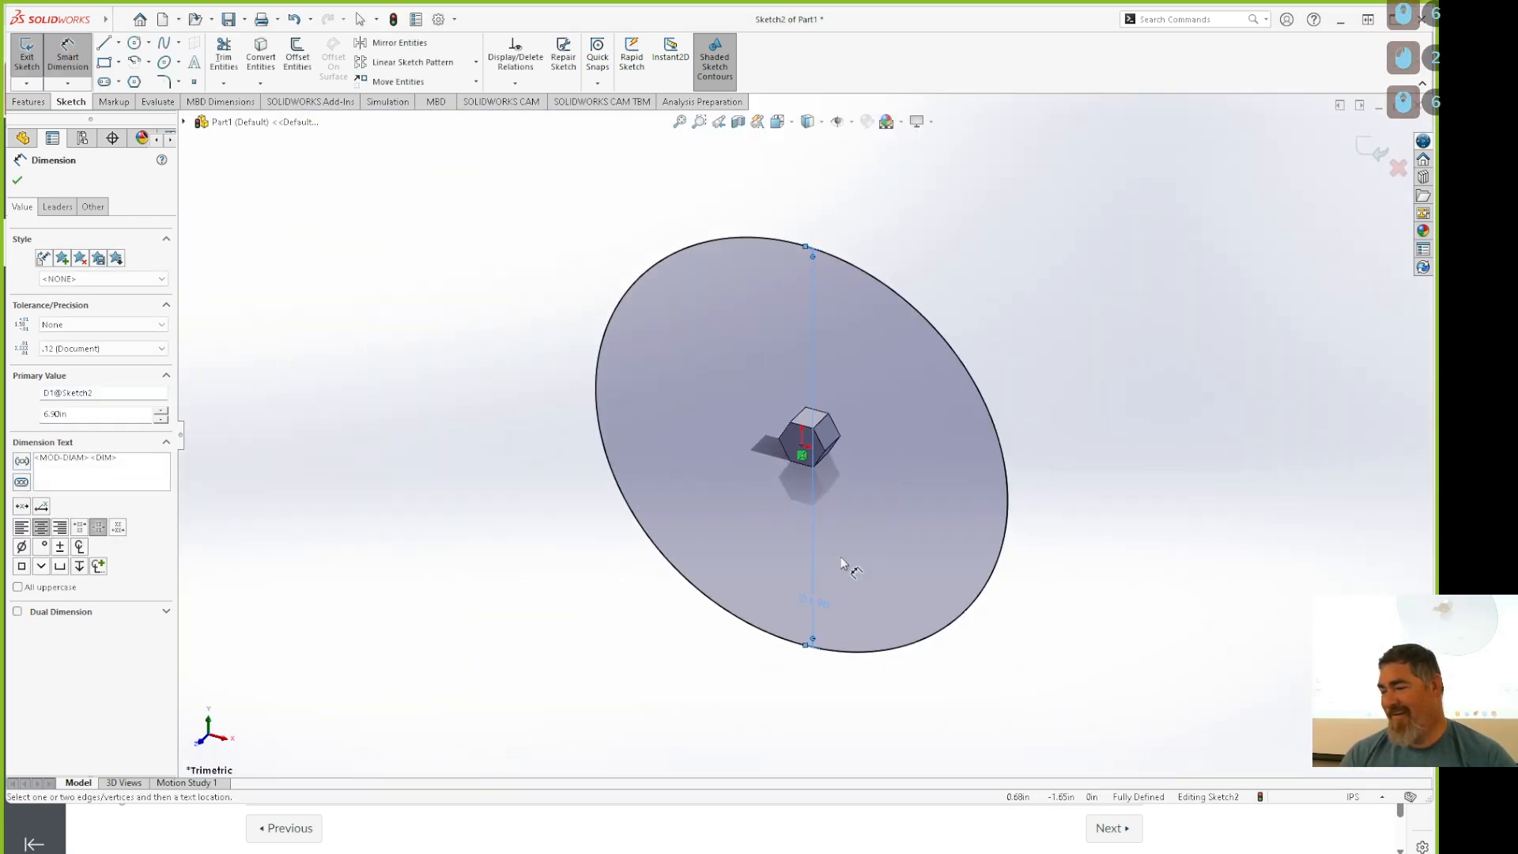
left_click(818, 621)
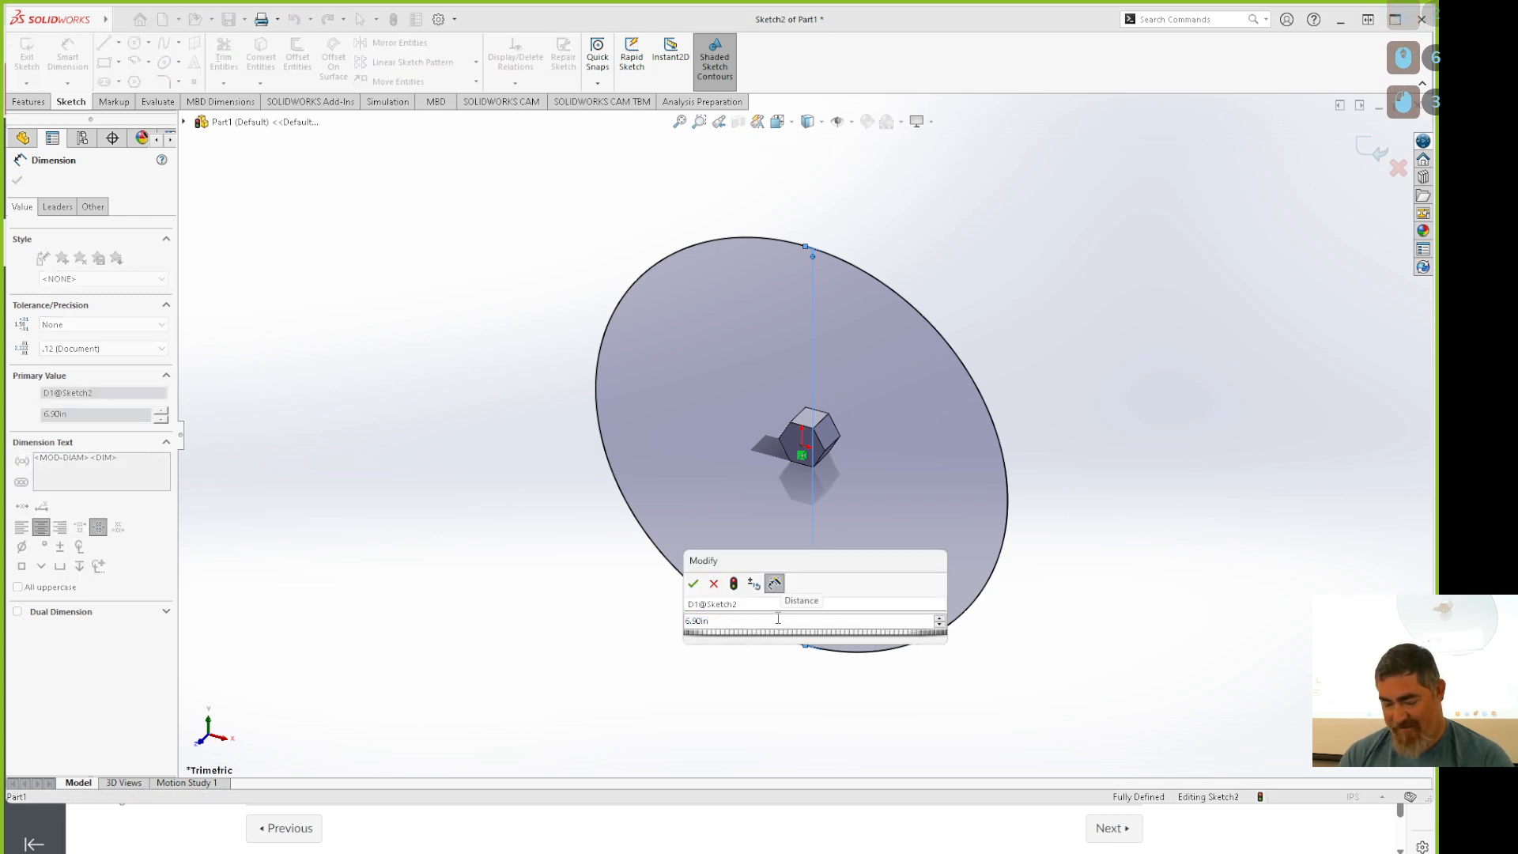
key("BackSpace")
key("BackSpace")
type("mm")
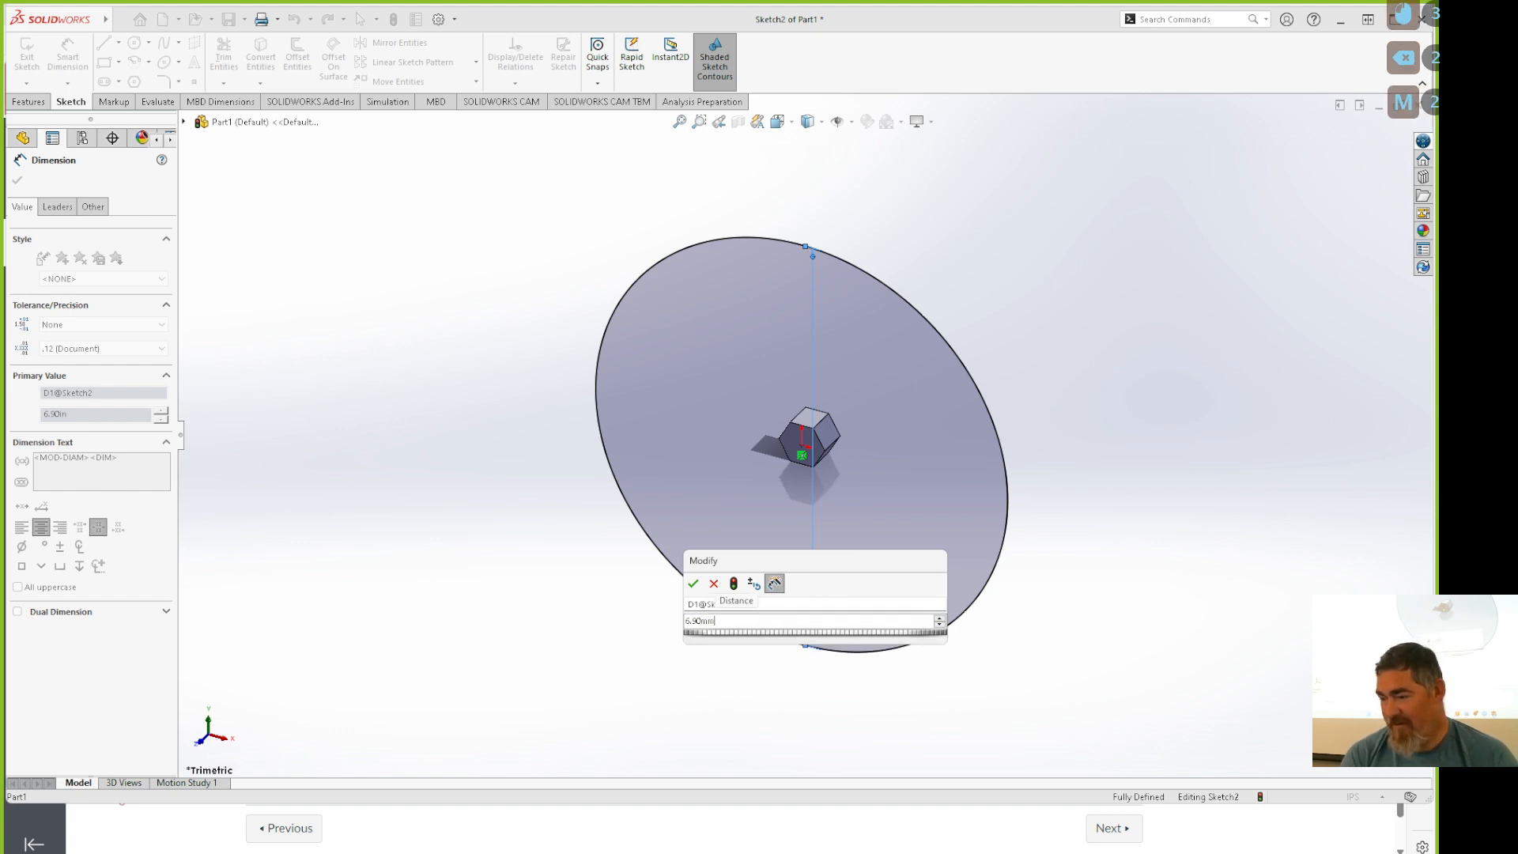
key("Return")
Set the diameter of the circle on the front hexagonal face to 7.9 mm.
scroll(823, 455, "down", 10)
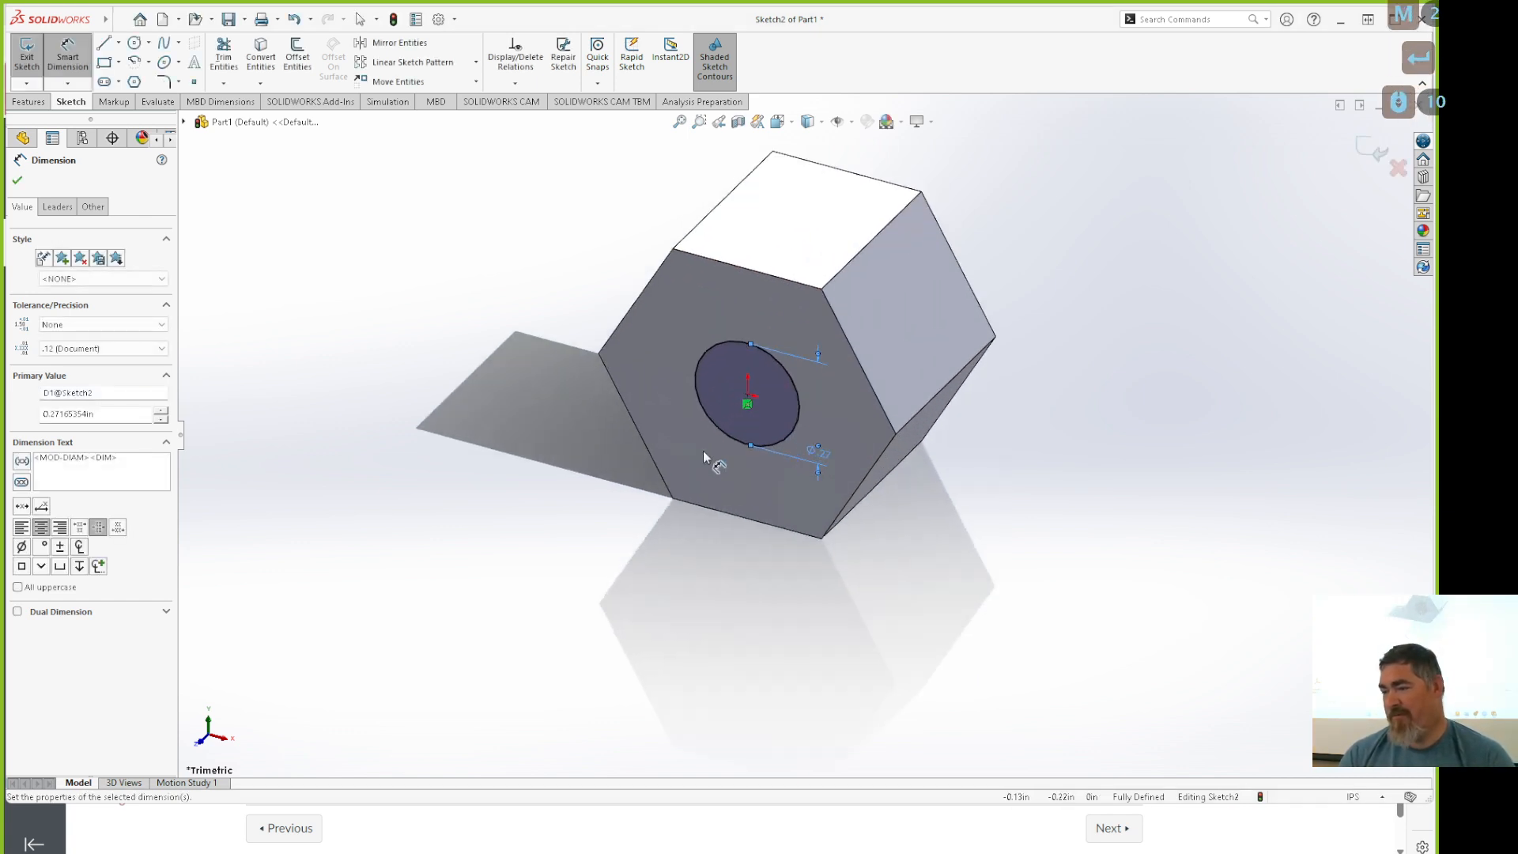
double_click(823, 457)
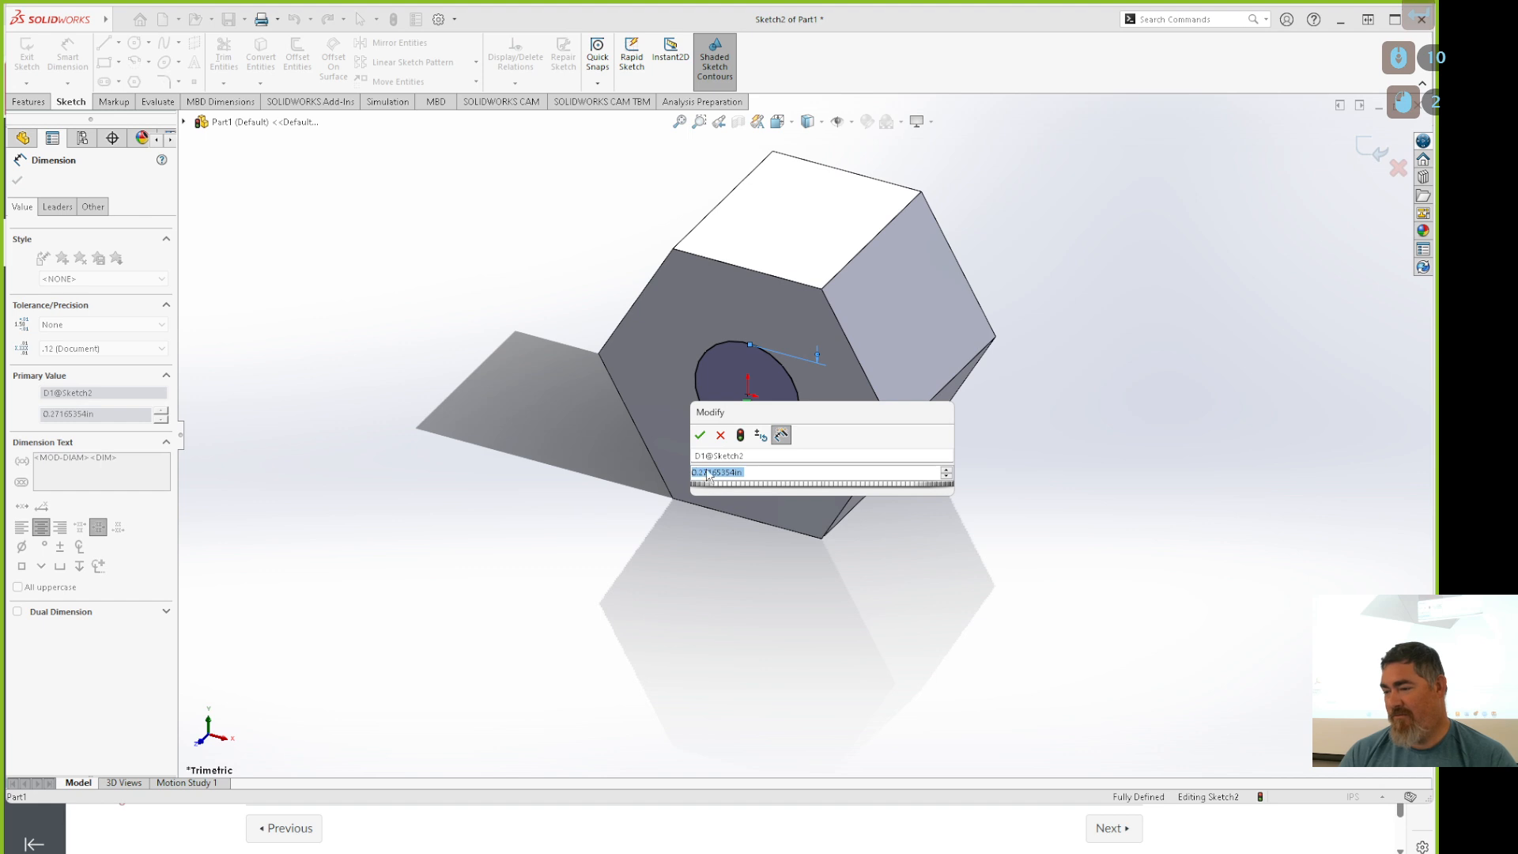
type("7.9mm")
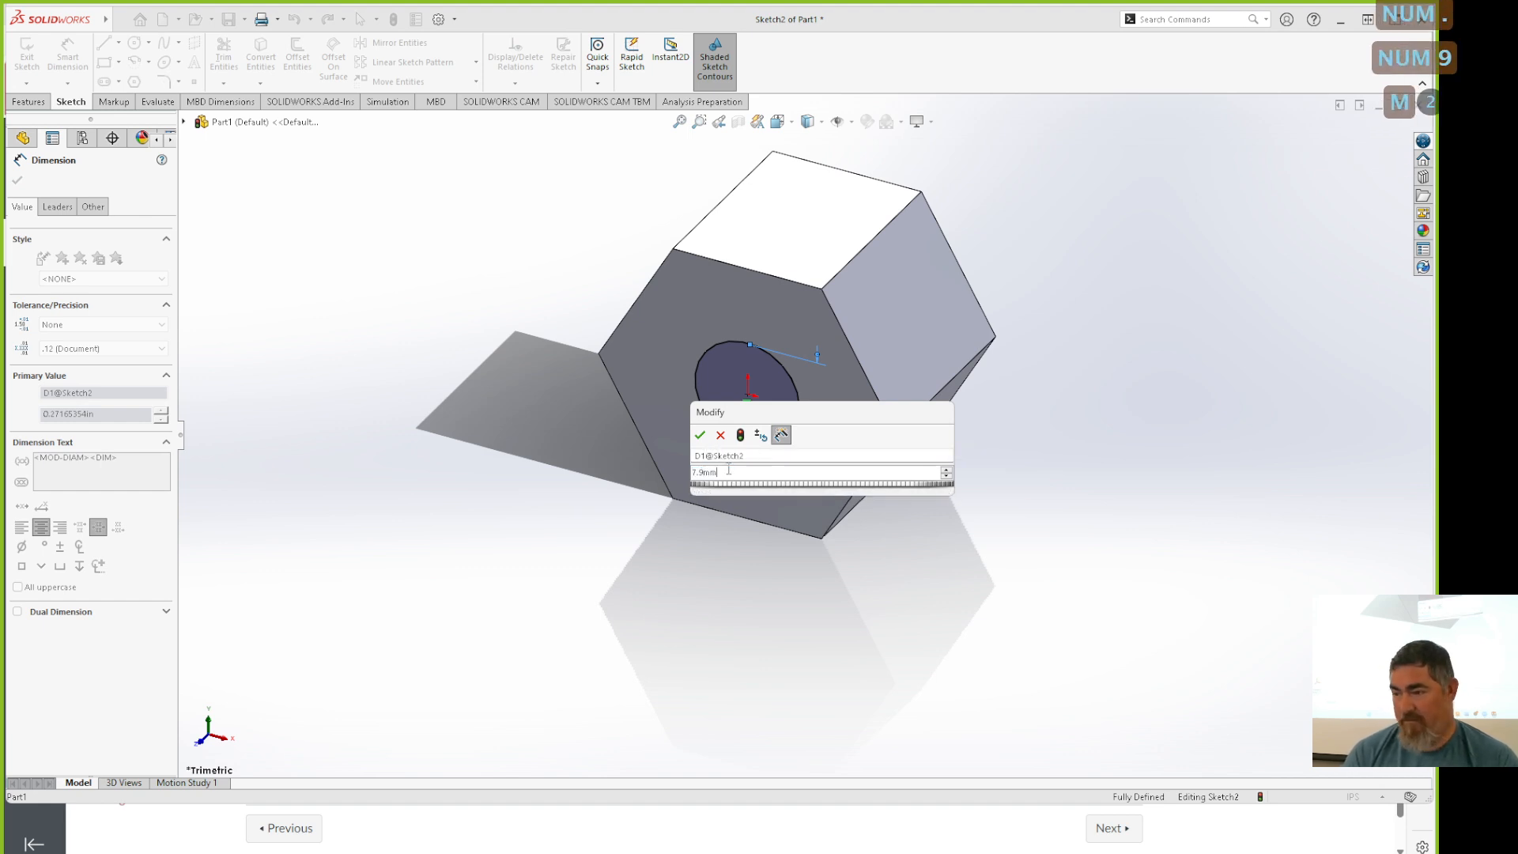
key("Return")
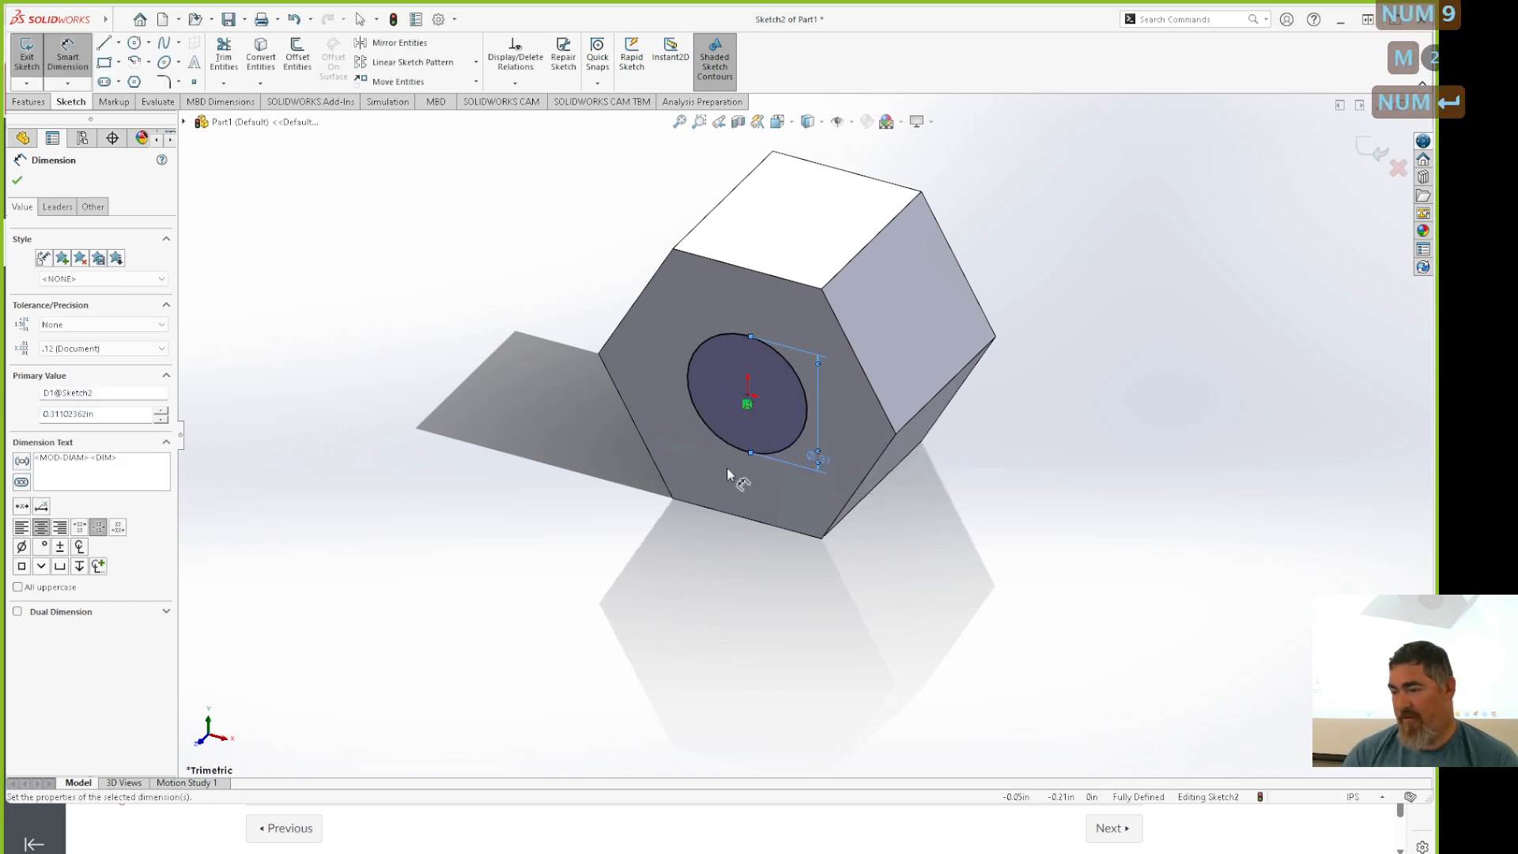
Finish the circle sketch and extrude it as a boss with a 5 mm depth and the Blind end condition.
left_click(1361, 157)
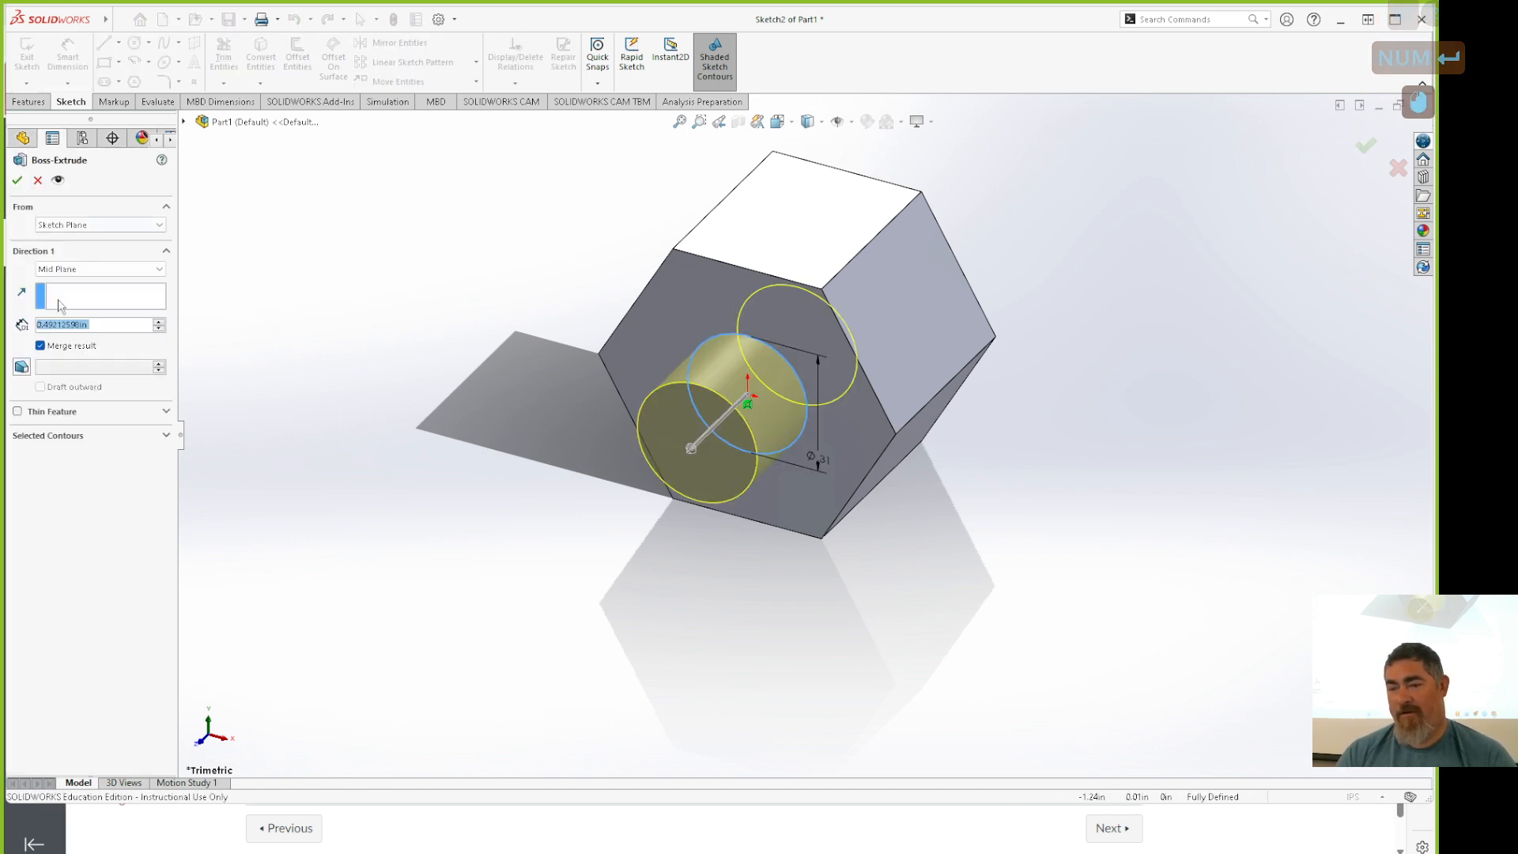
type("45")
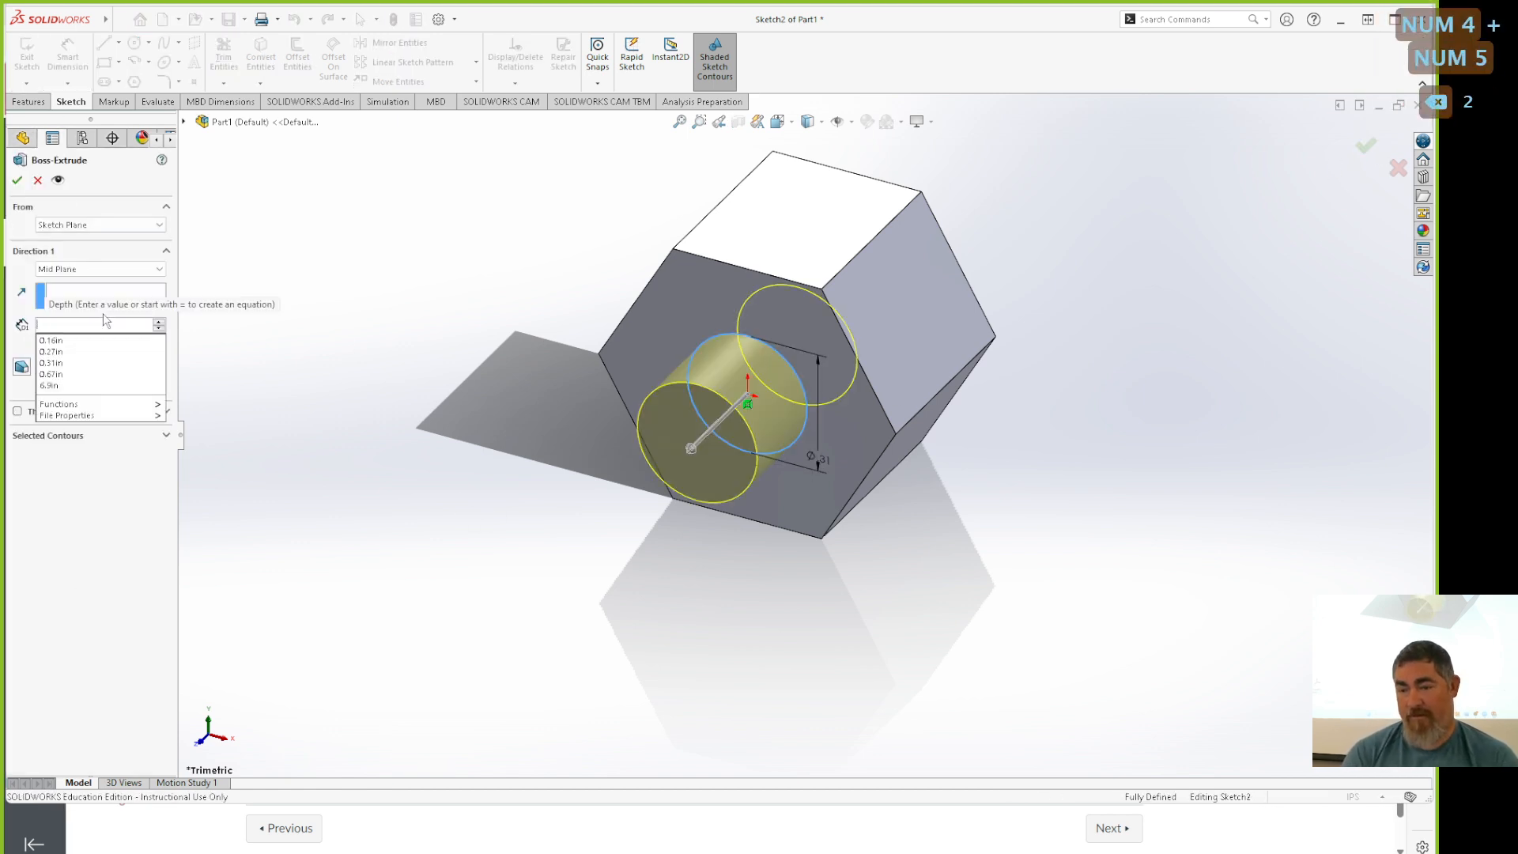
type("mm")
key("Return")
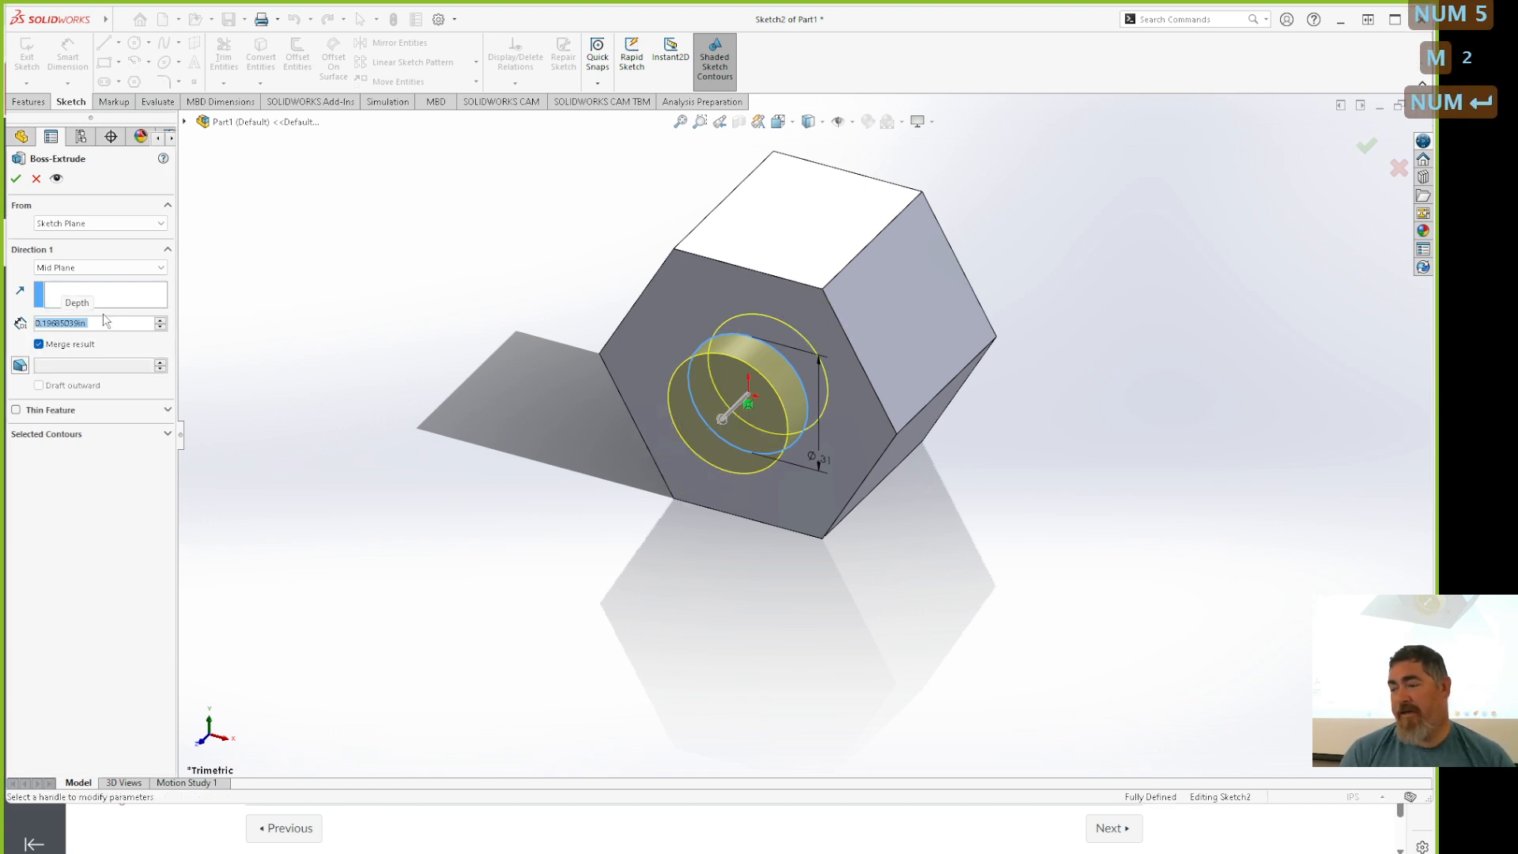
left_click(106, 267)
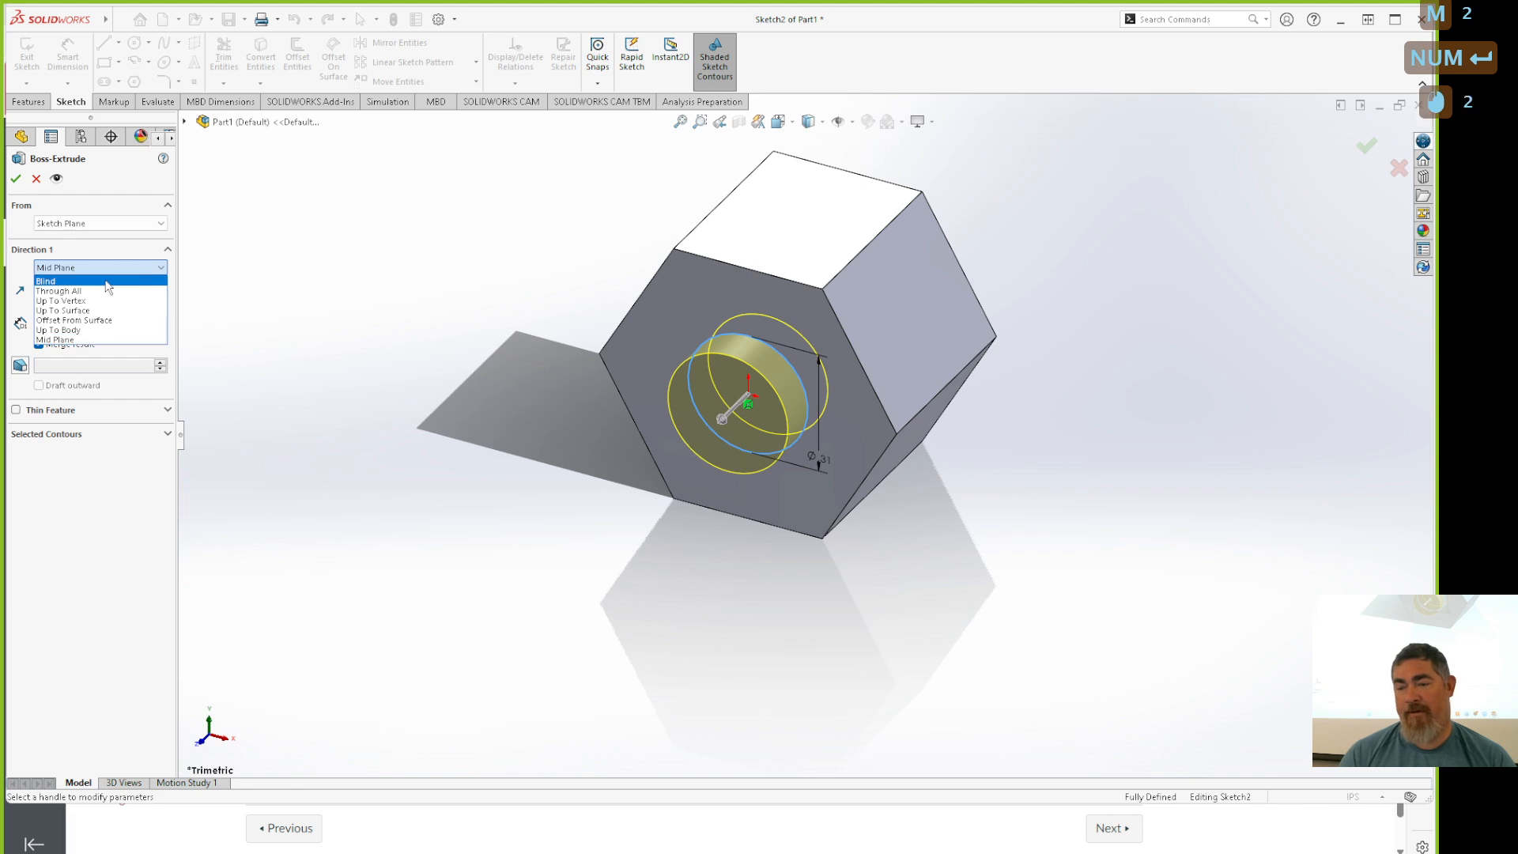
left_click(109, 281)
left_click(16, 180)
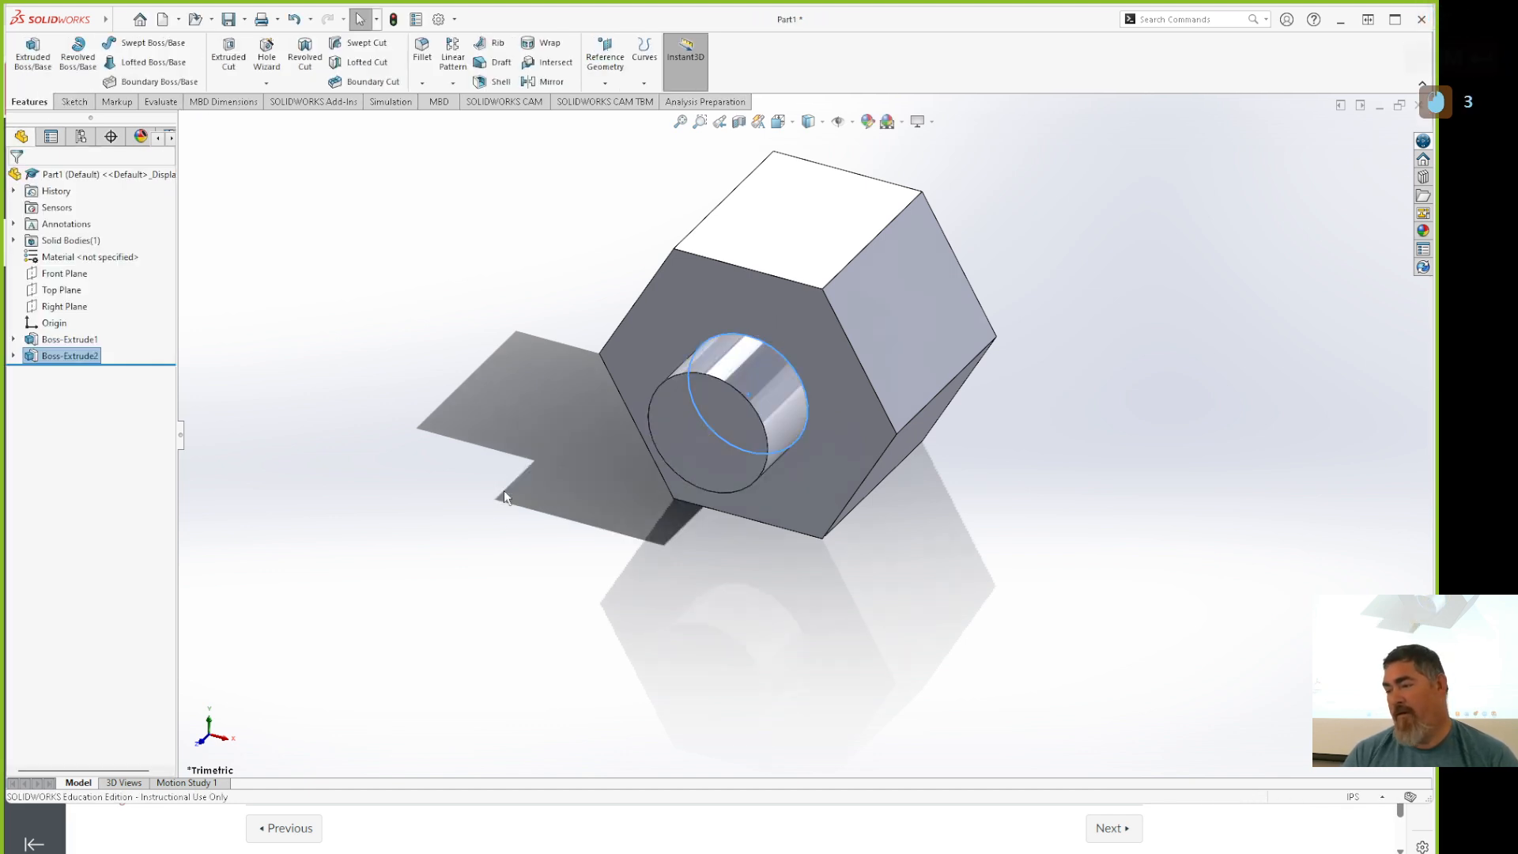
left_click(564, 571)
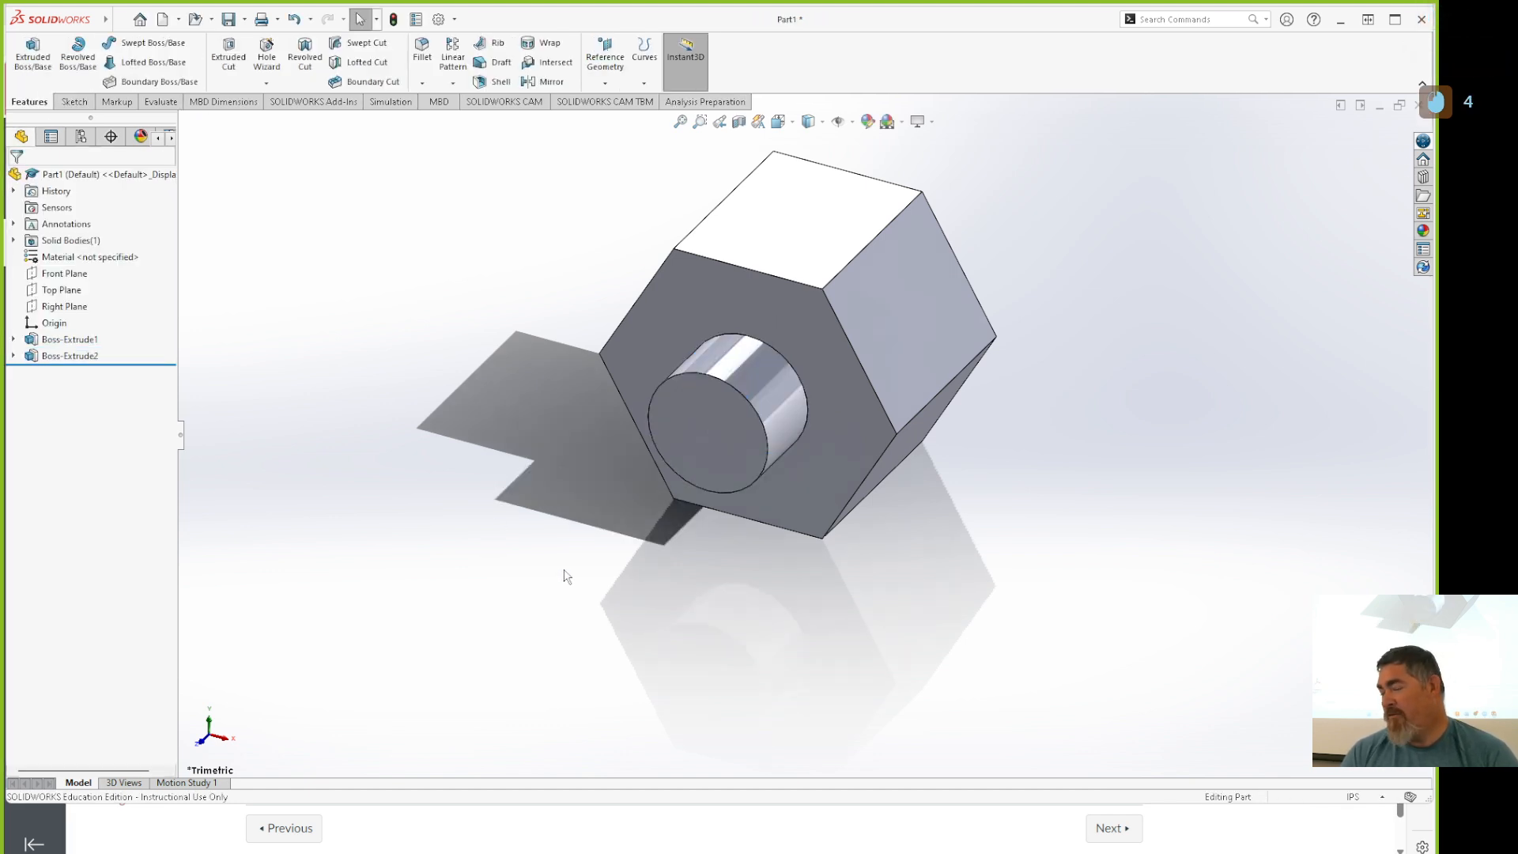
Switch the document units to MMGS.
left_click(1360, 797)
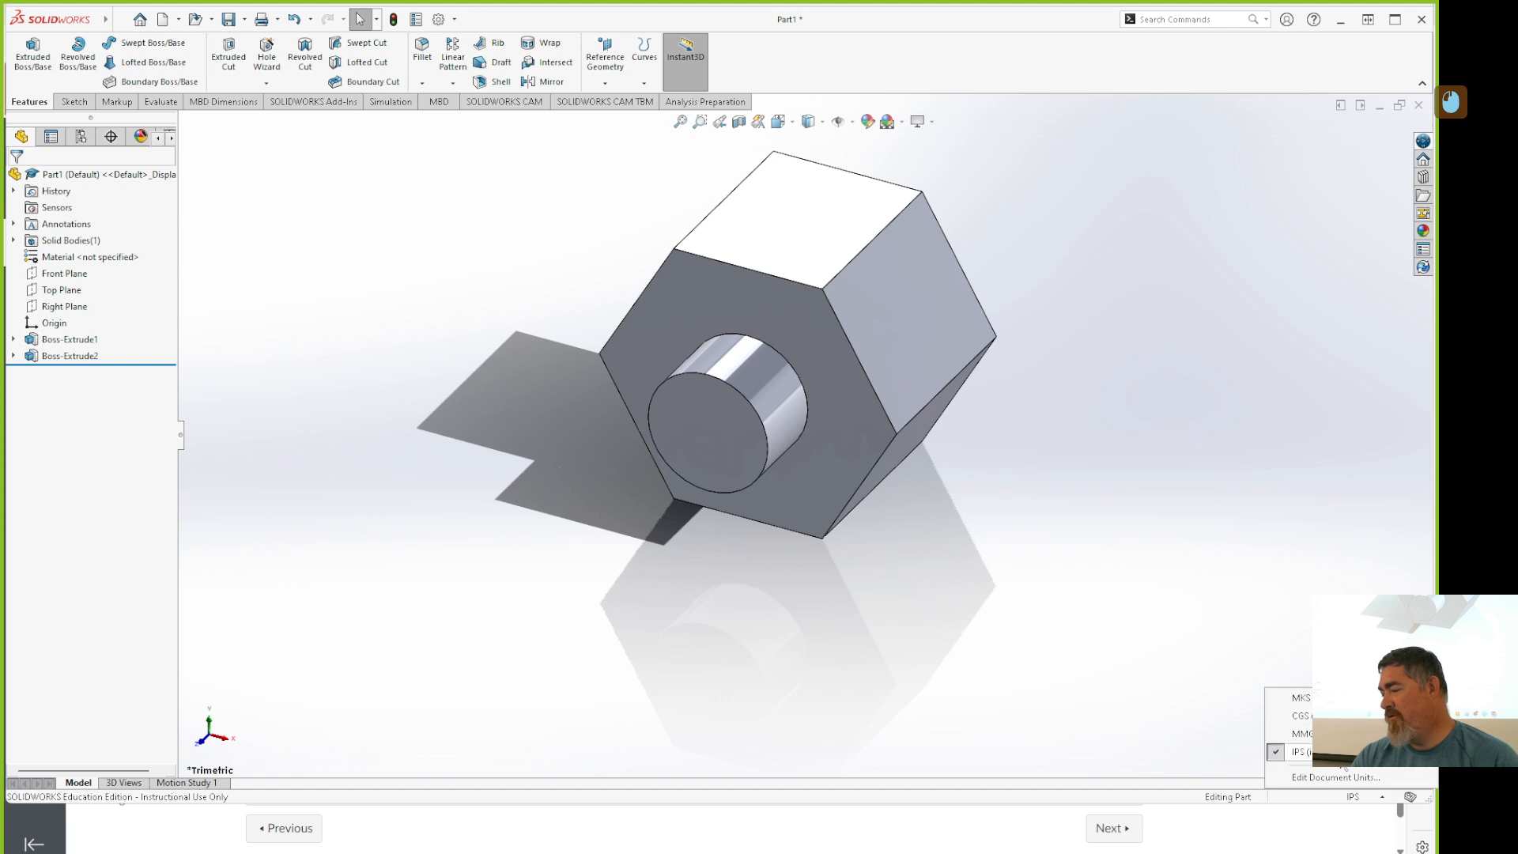
left_click(1301, 734)
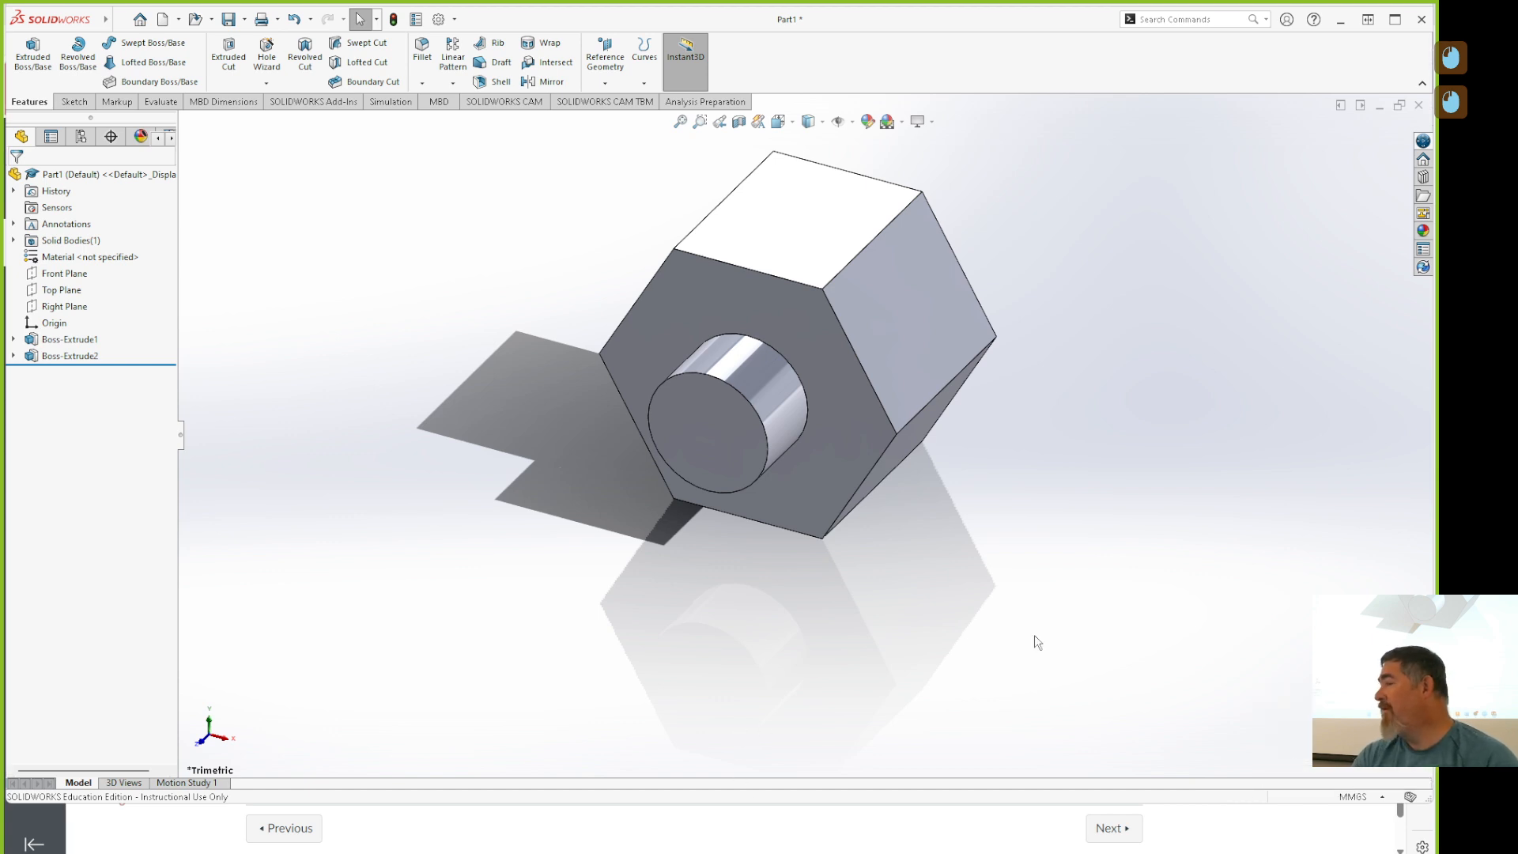
Mirror the cylindrical boss about the Front Plane onto the opposite side of the hexagon.
middle_click_drag(1037, 642, 942, 644)
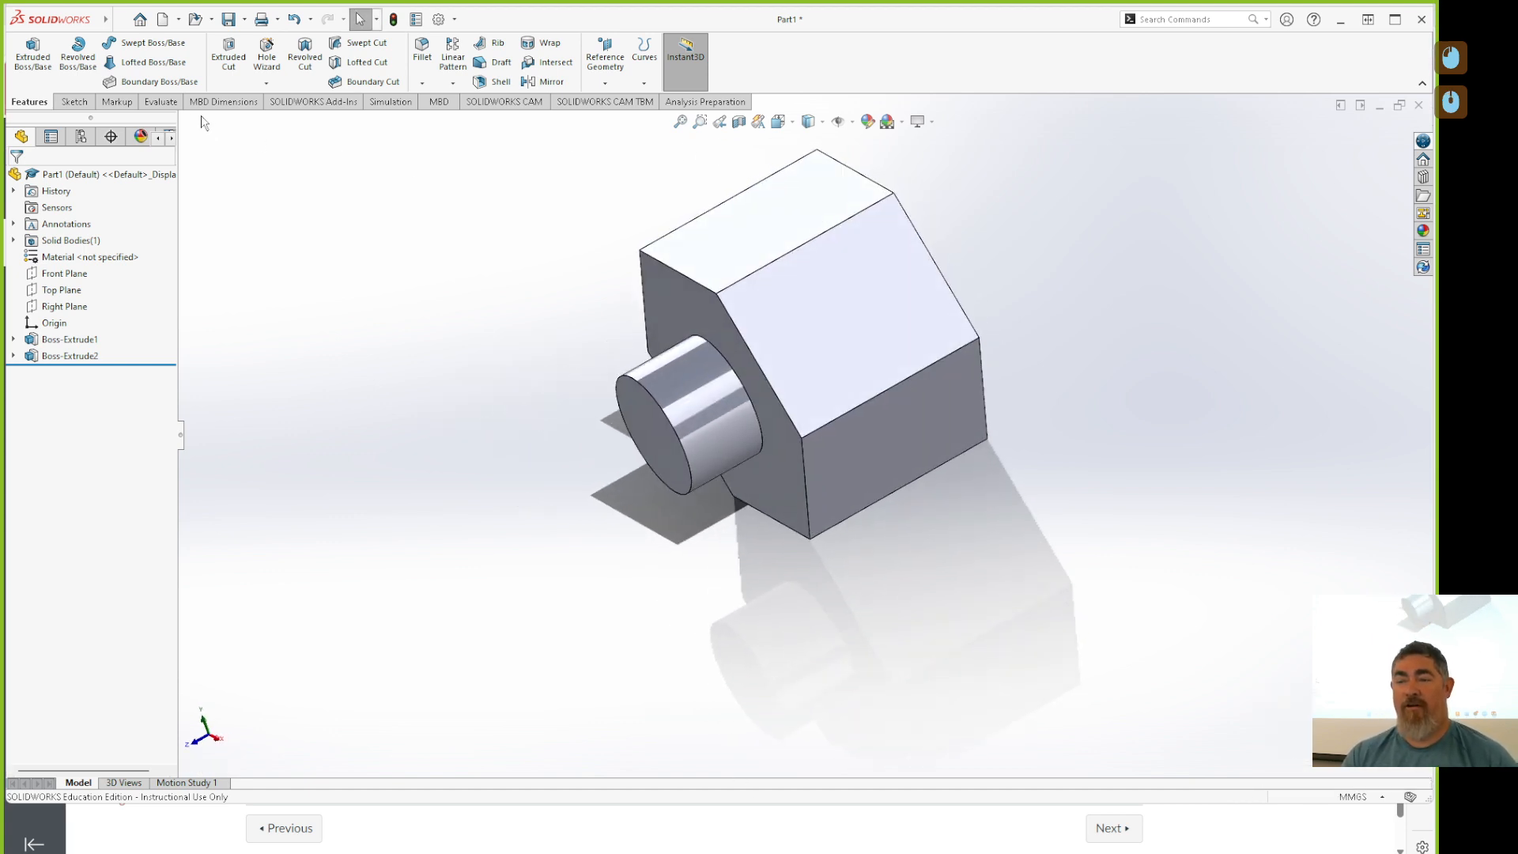
left_click(540, 82)
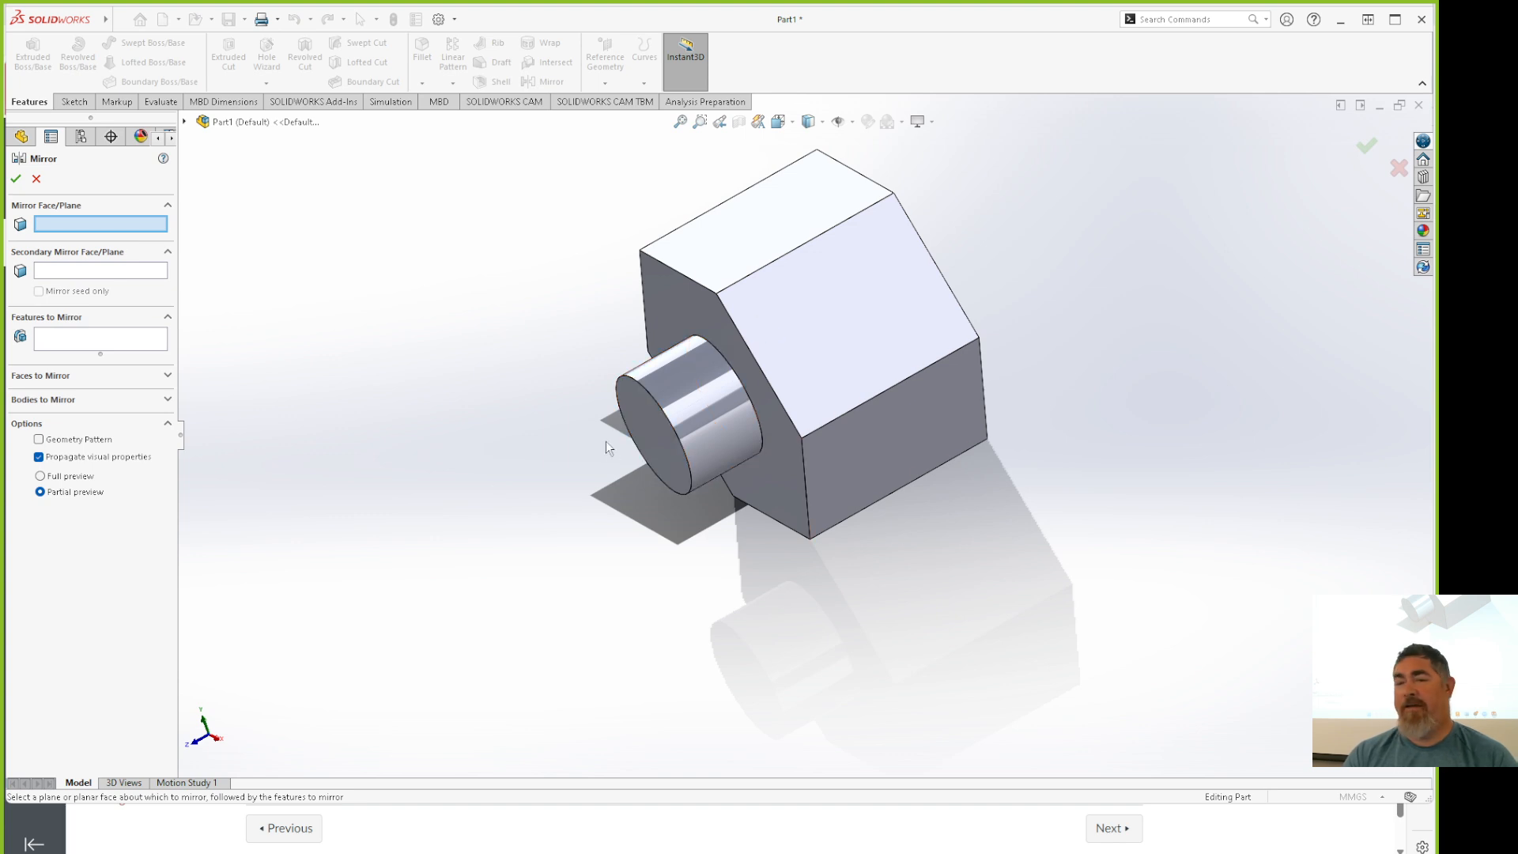
left_click(184, 122)
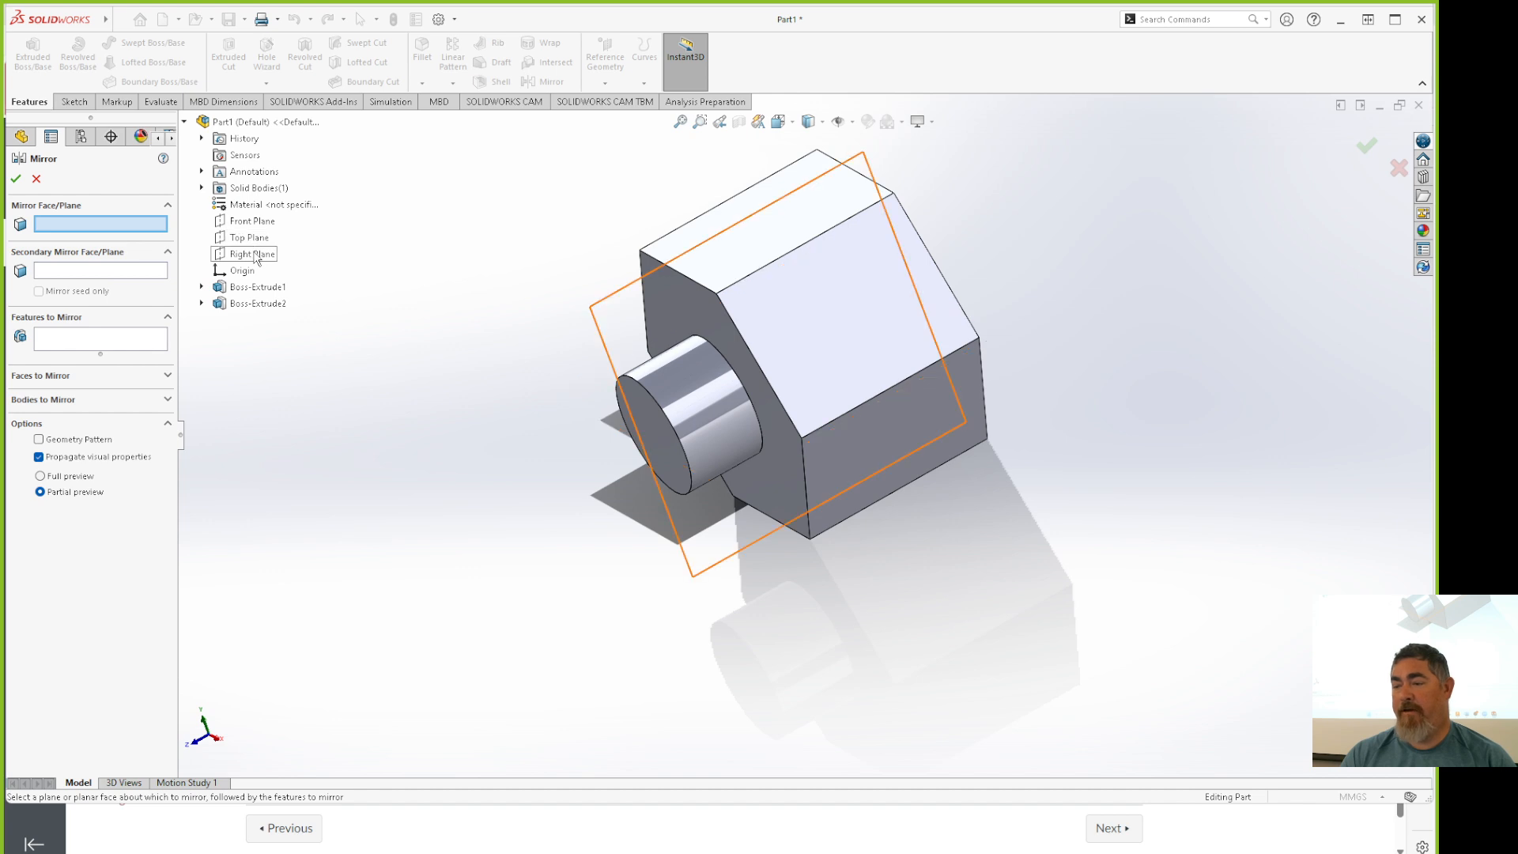
left_click(261, 225)
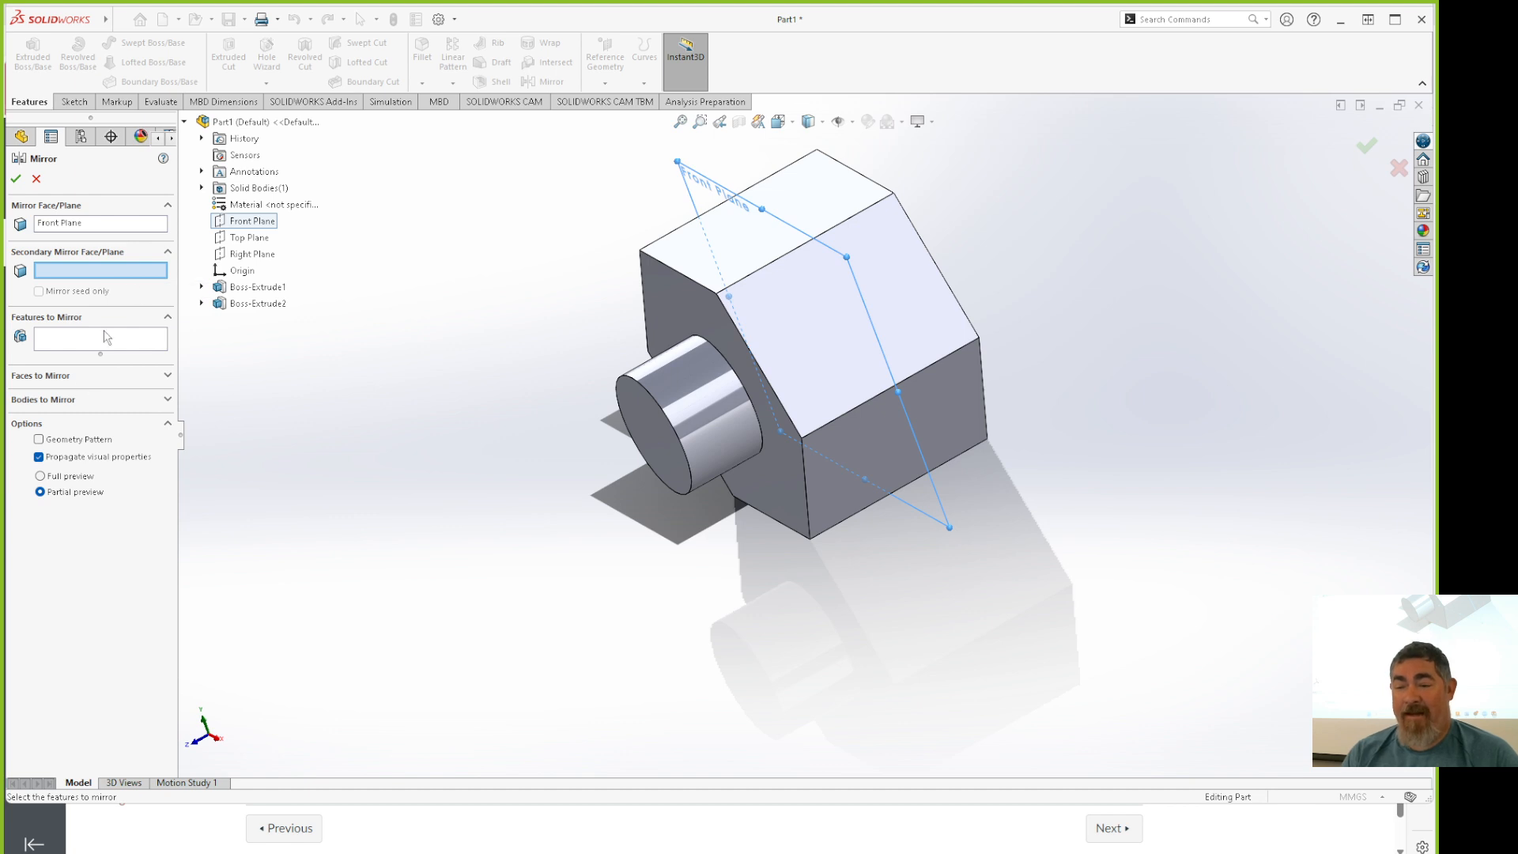
left_click(92, 343)
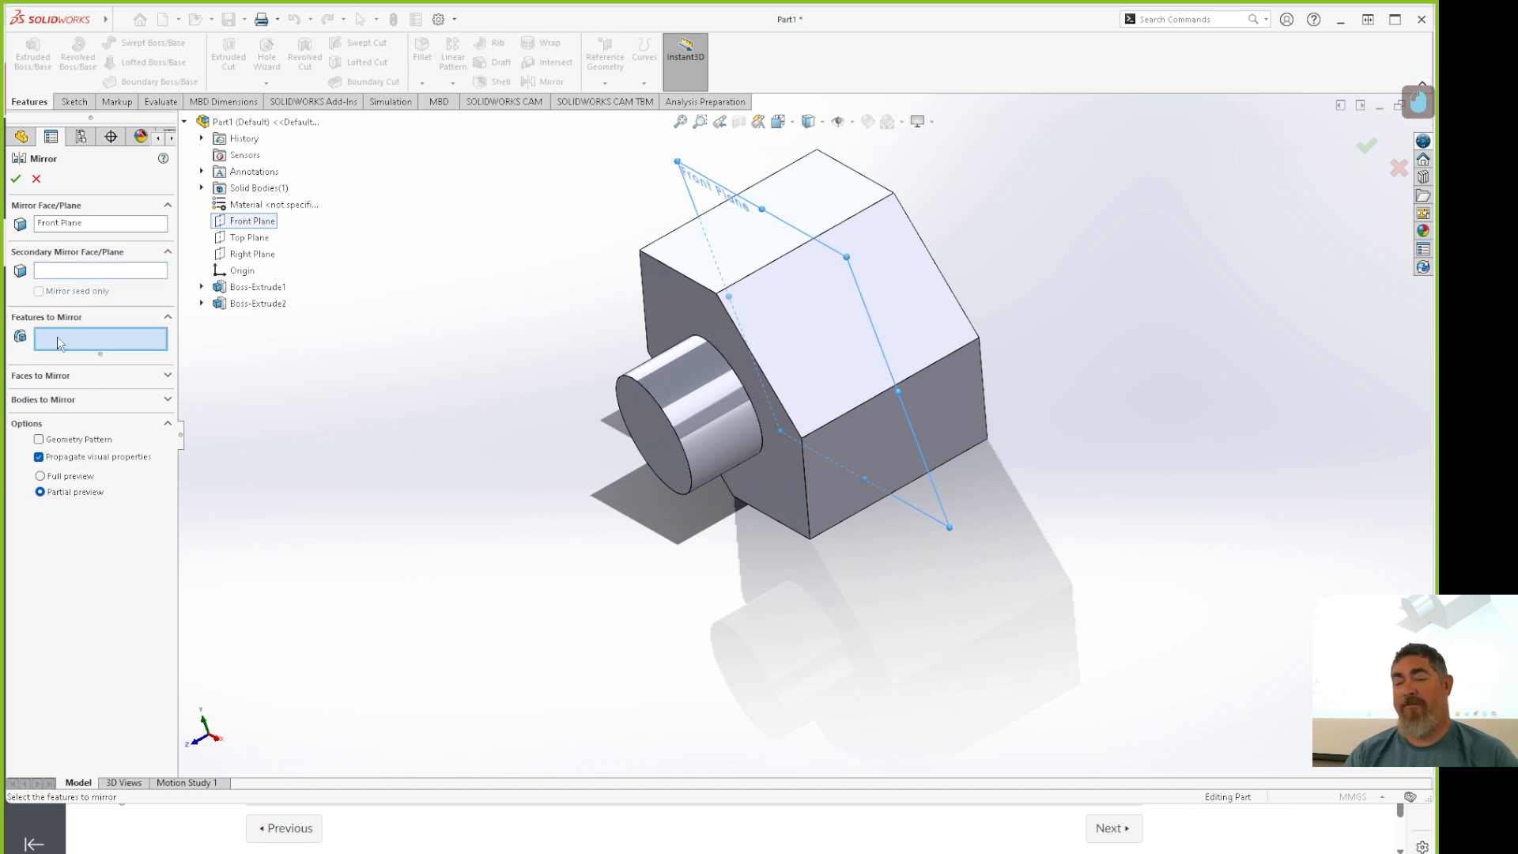
left_click(258, 303)
left_click(16, 179)
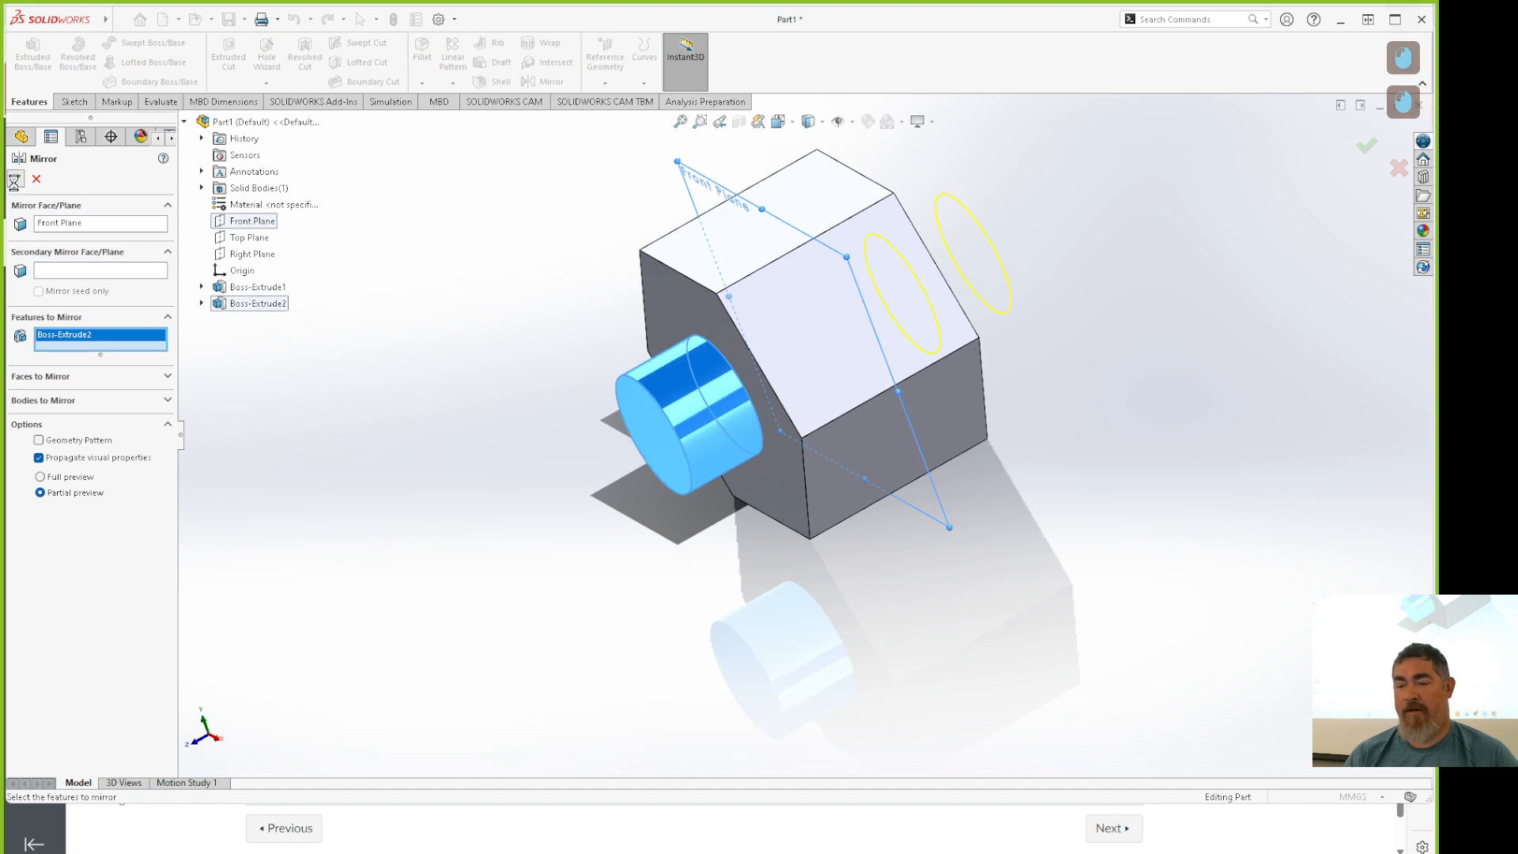
left_click(387, 561)
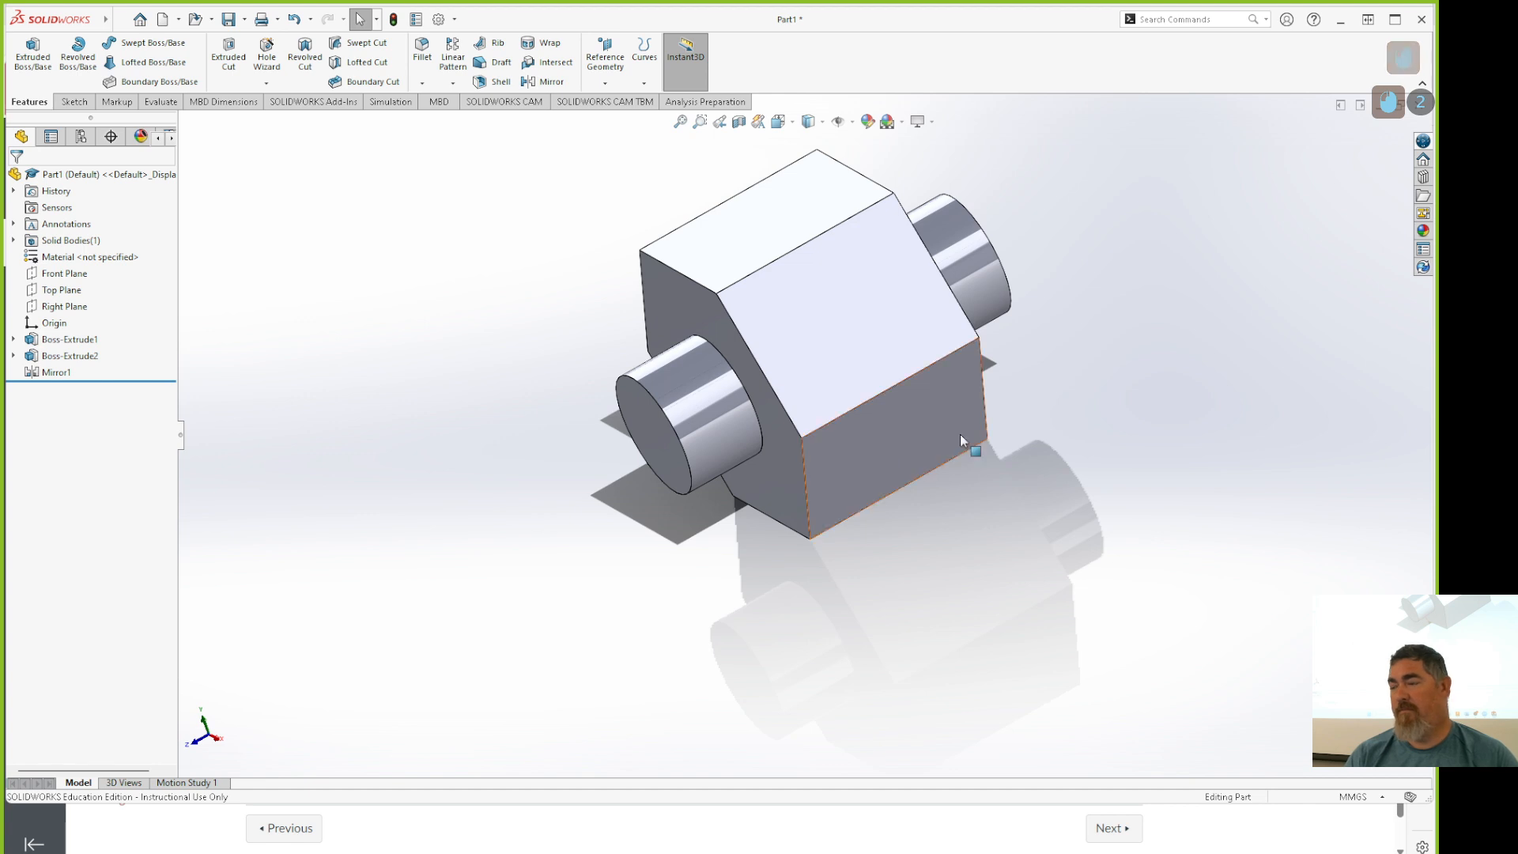
Start a Hole Wizard feature with the plain Hole type.
middle_click_drag(1004, 537, 955, 594, "shift")
left_click(404, 419)
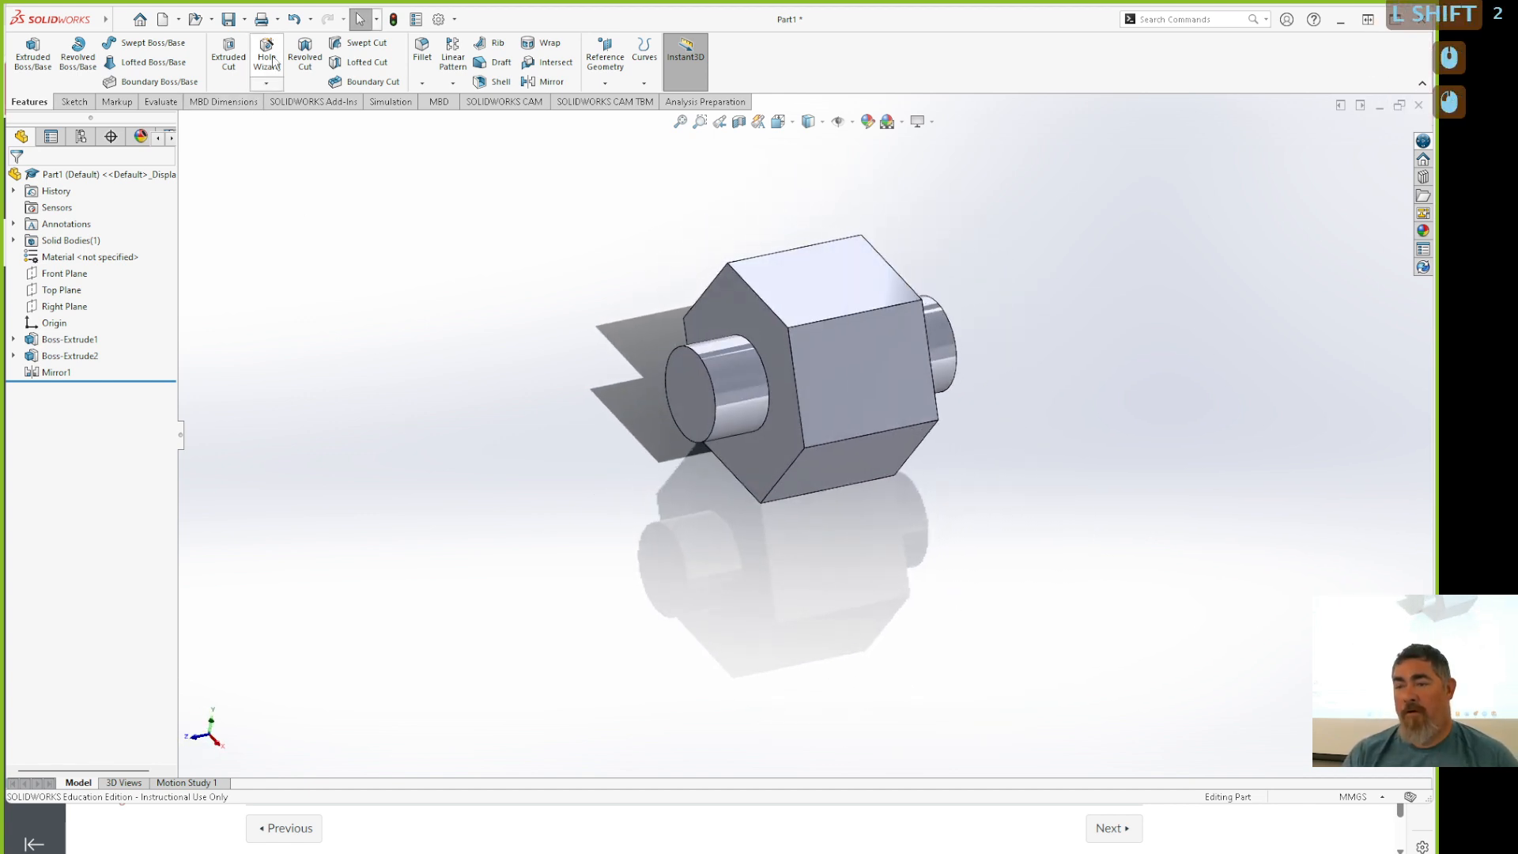
left_click(267, 55)
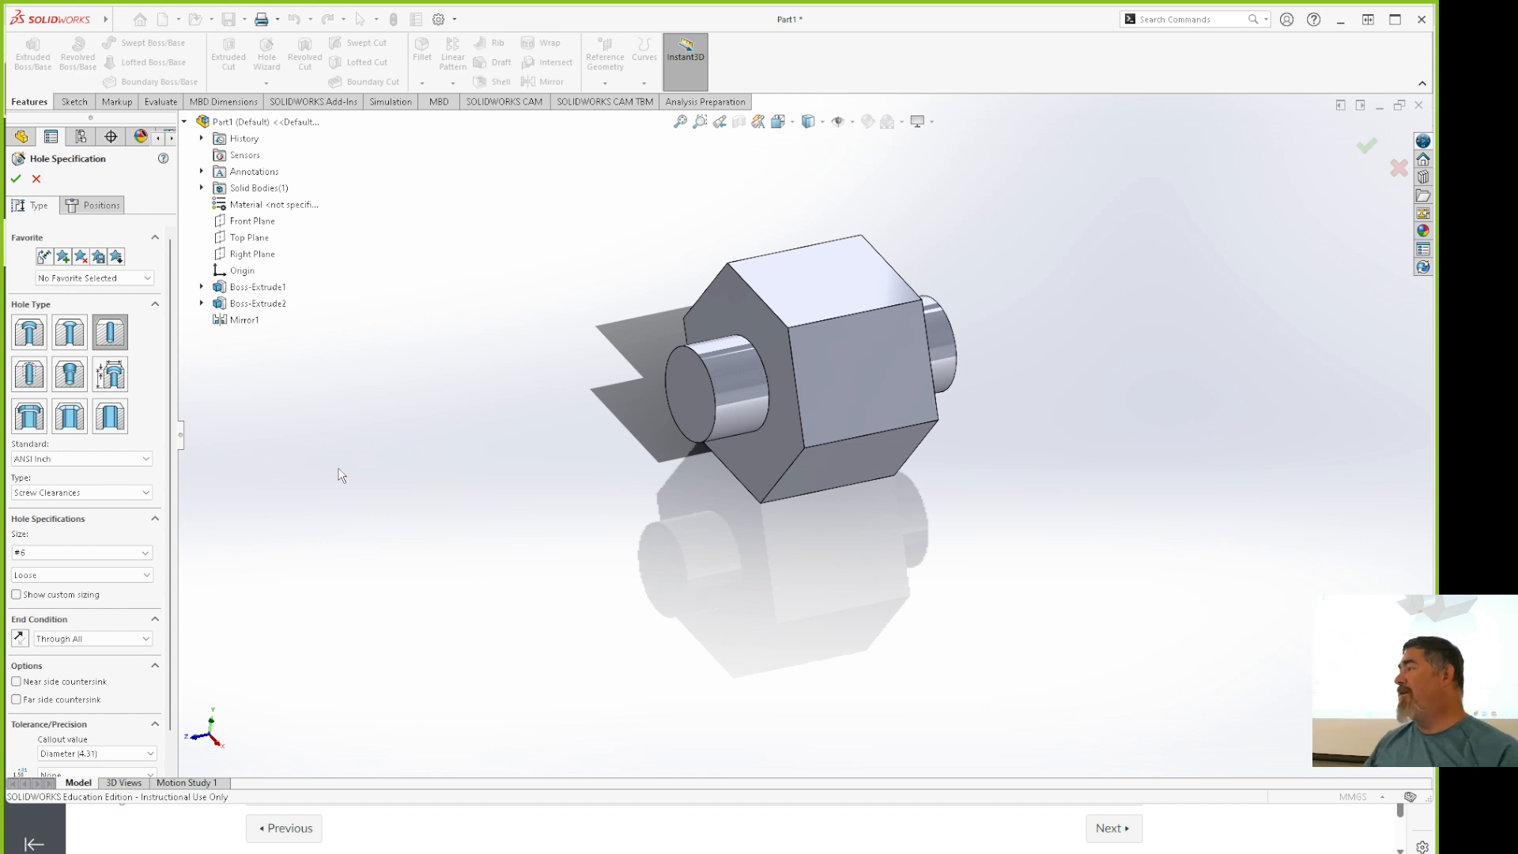
left_click(110, 334)
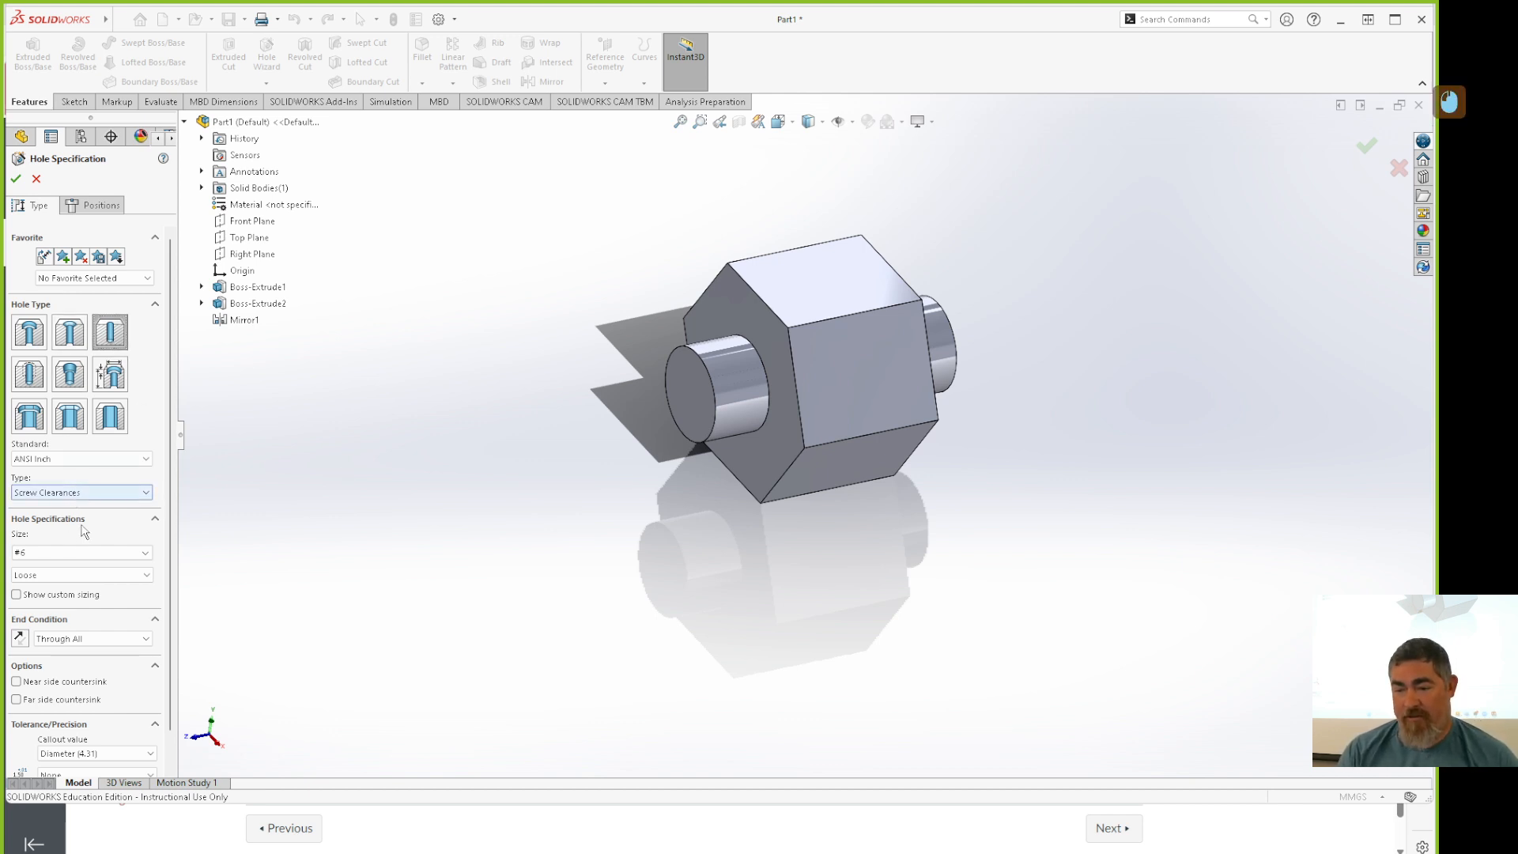
Set the hole's standard to ANSI Metric and its type to Screw Clearances, and open the list of sizes.
left_click(63, 459)
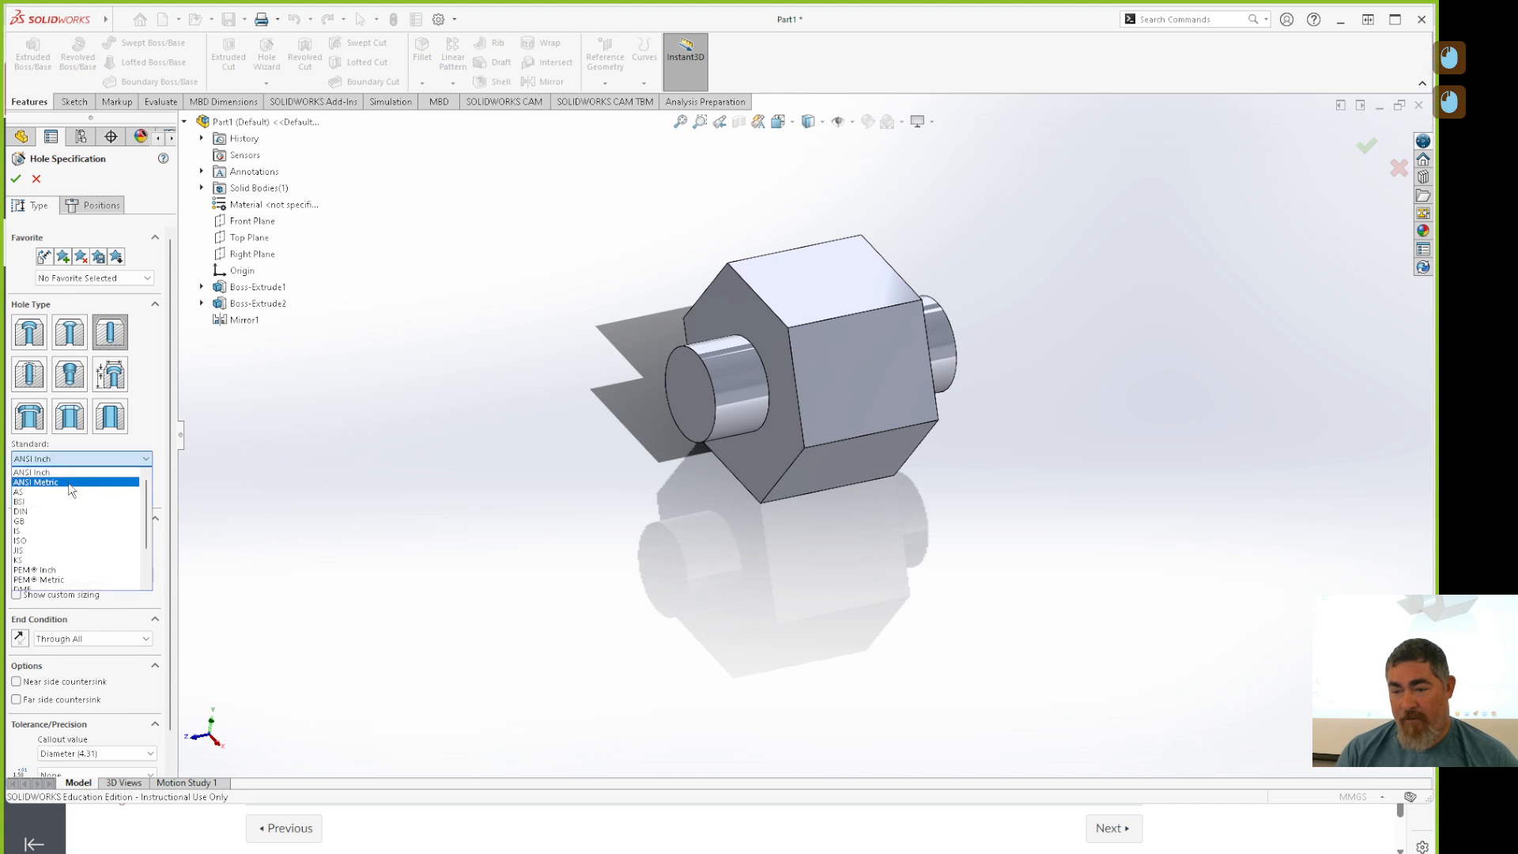
left_click(47, 477)
left_click(72, 493)
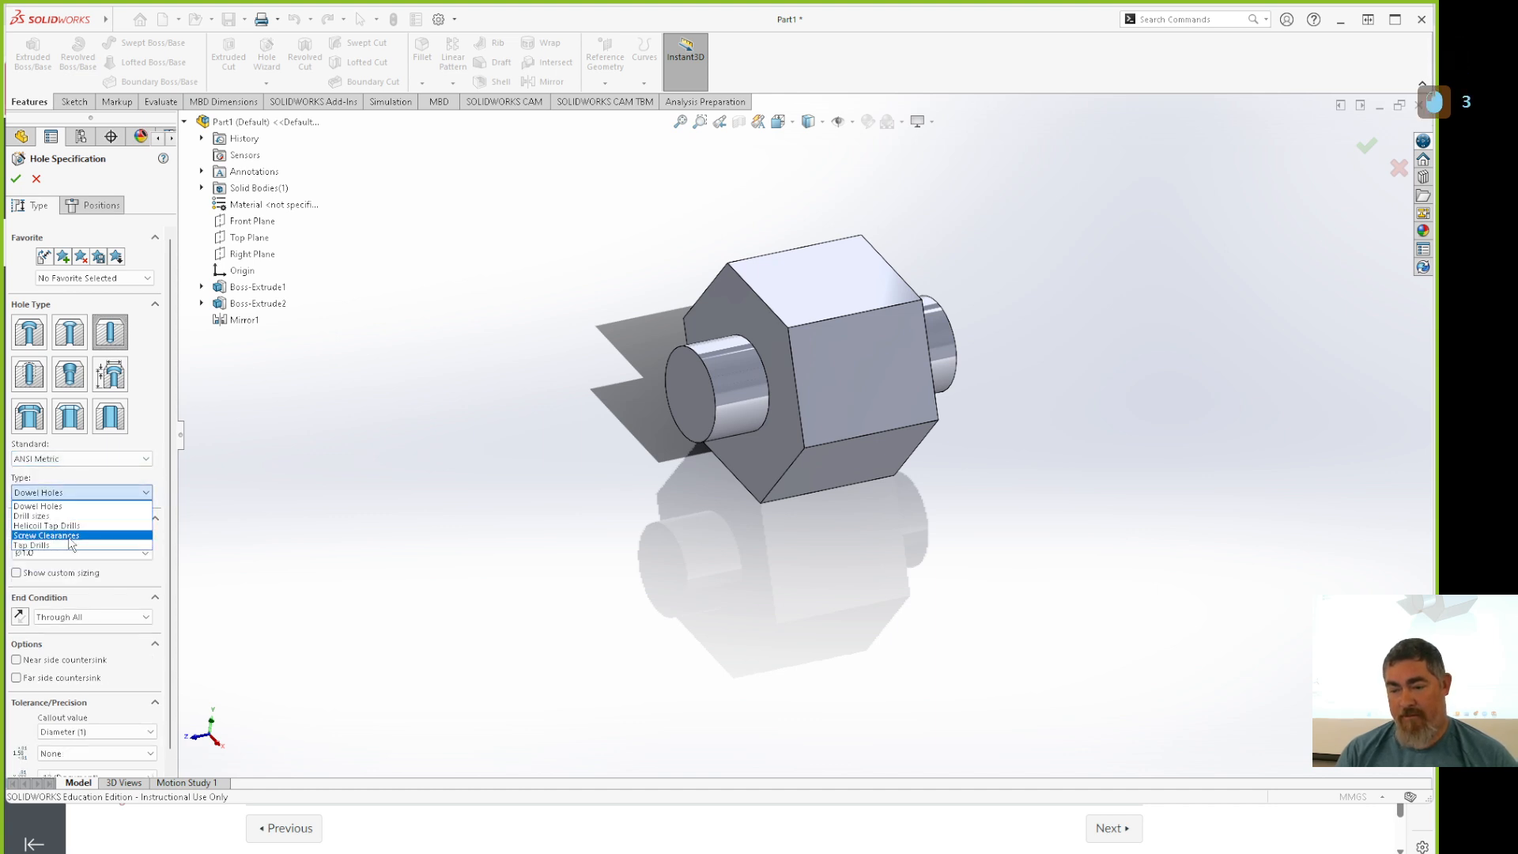
left_click(70, 535)
left_click(72, 552)
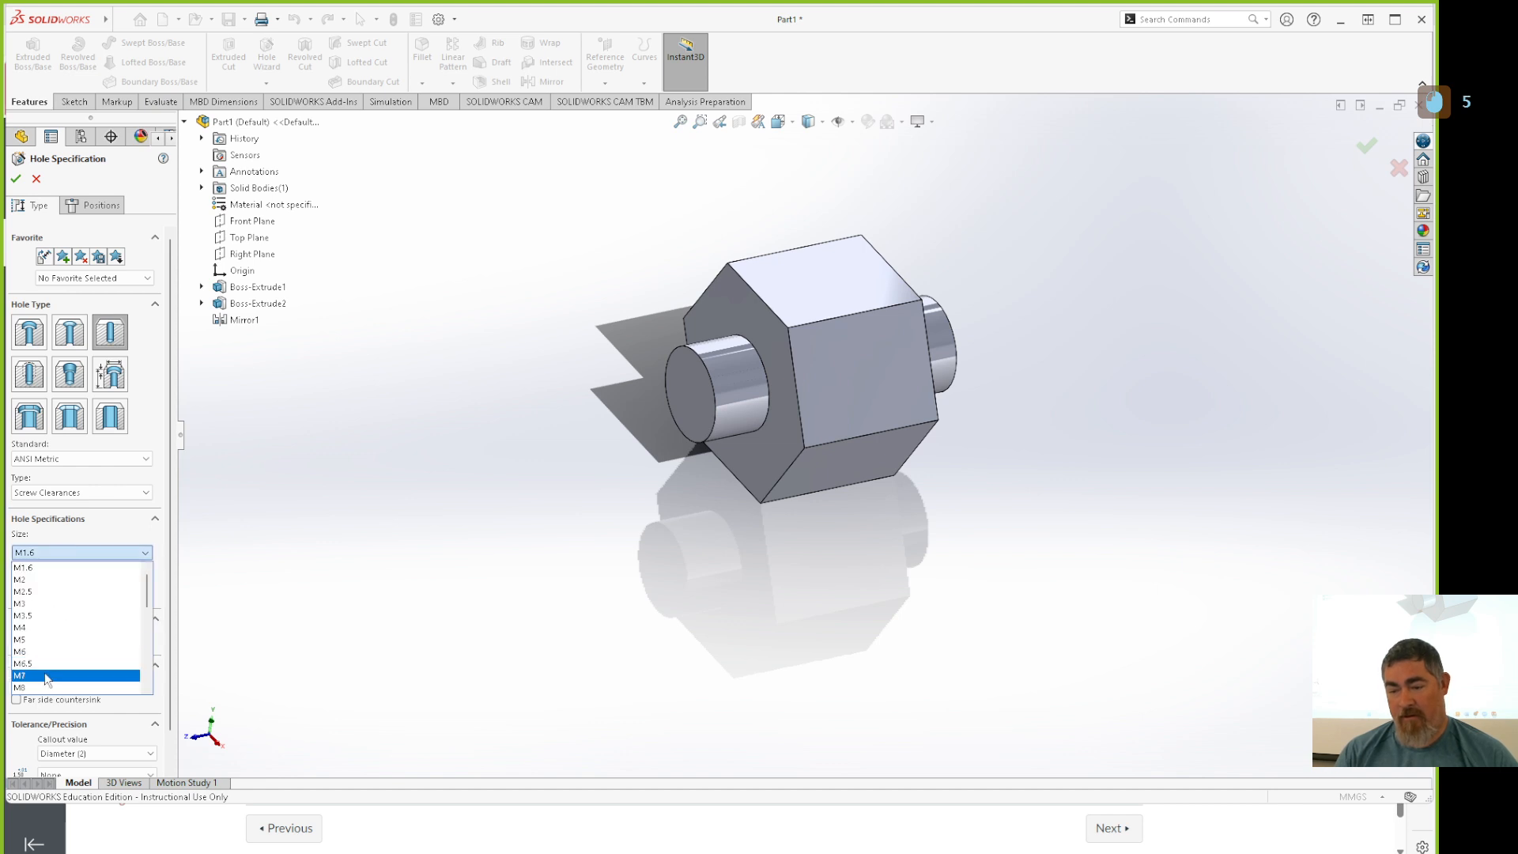
left_click(79, 479)
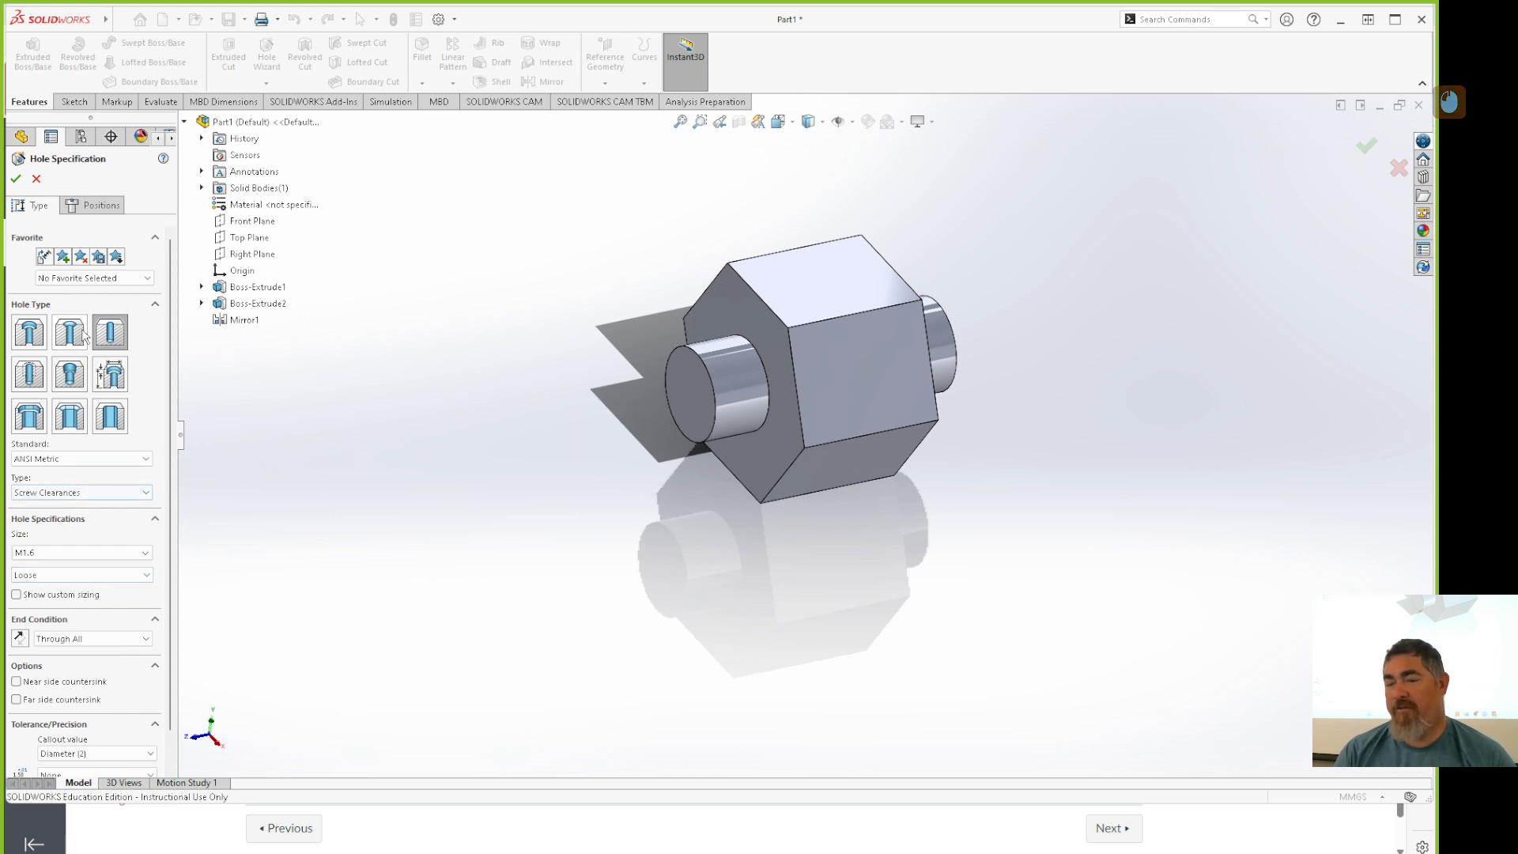
Set the hole's standard to ANSI Inch, its type to Screw Clearances and its size to 3/8.
left_click(69, 459)
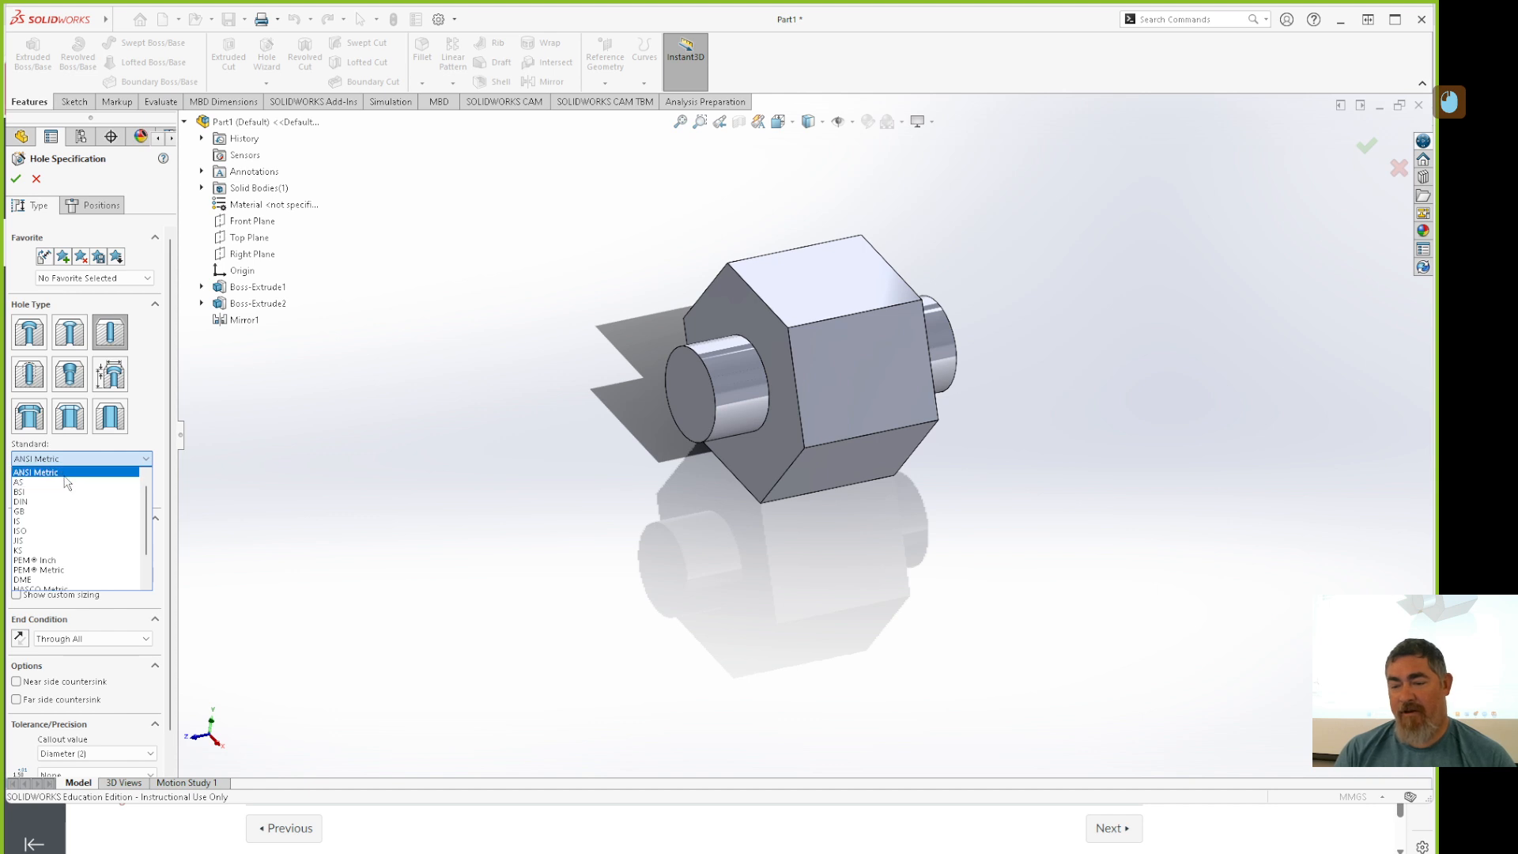
scroll(70, 493, "up", 1)
left_click(39, 473)
left_click(61, 494)
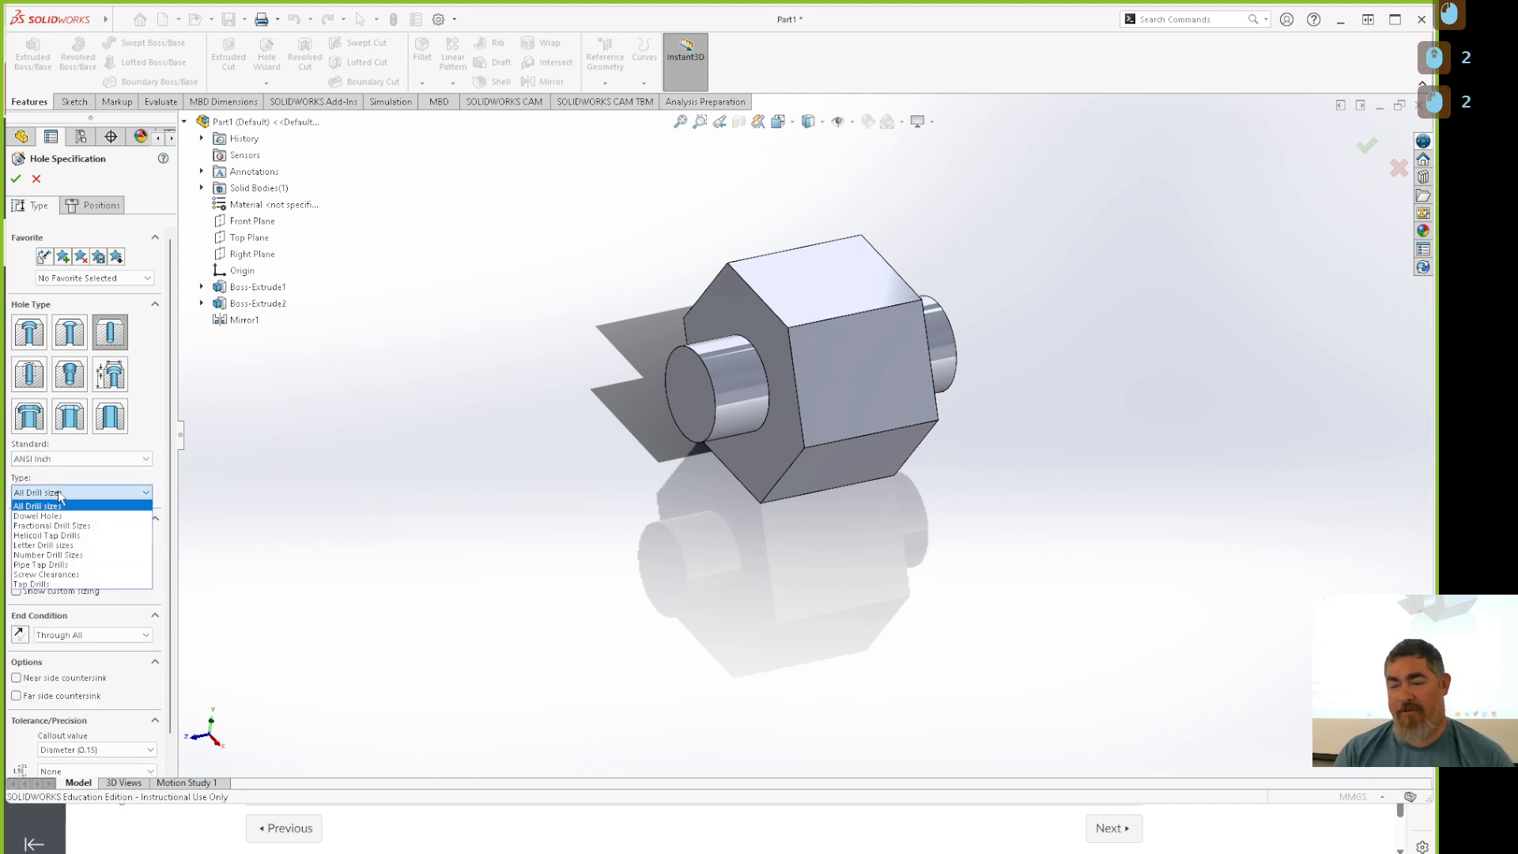
left_click(46, 574)
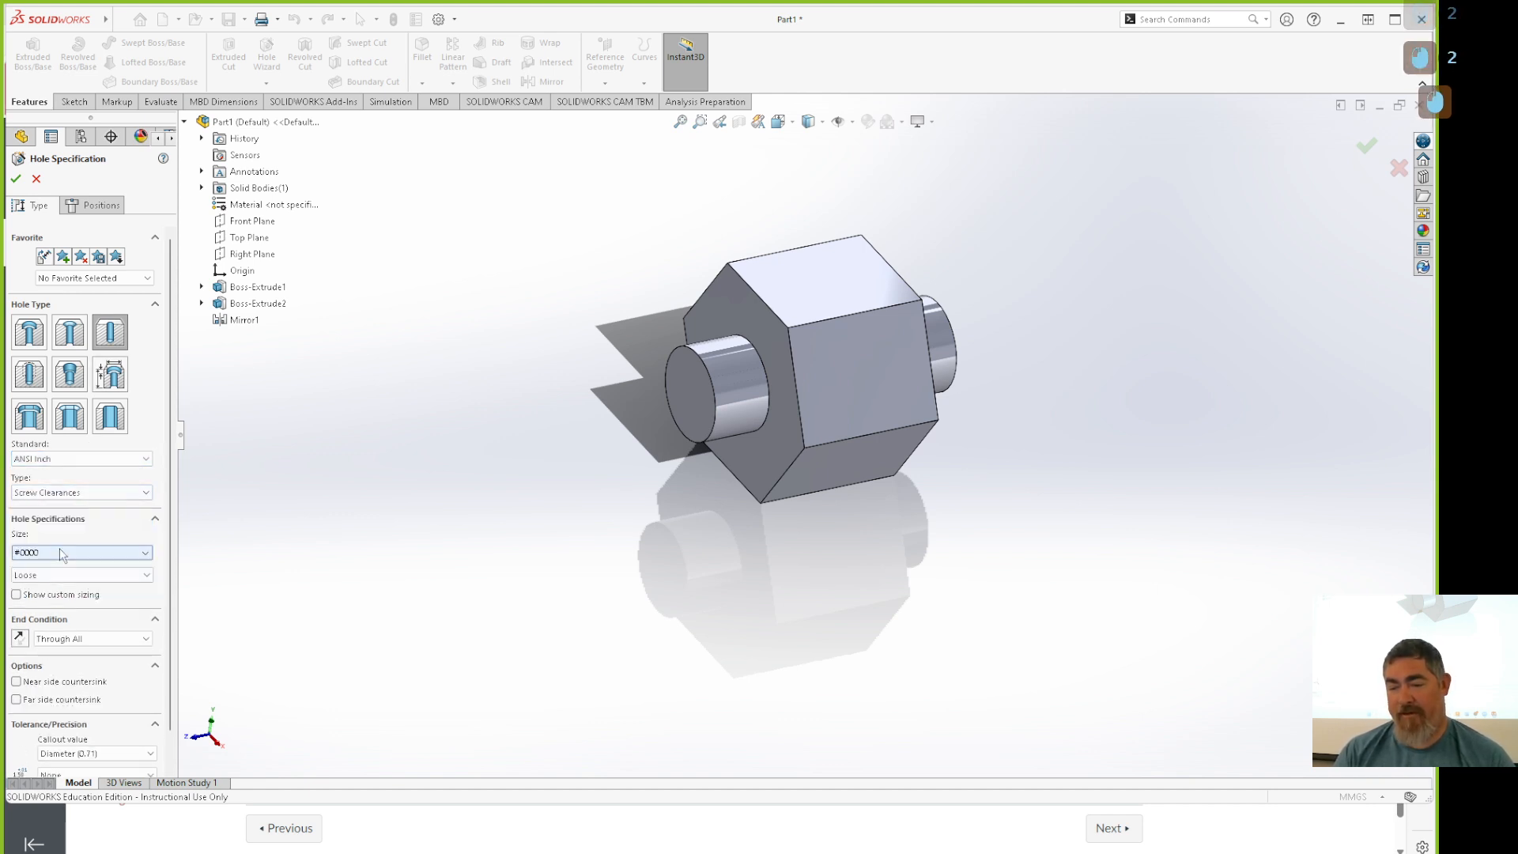
left_click(66, 553)
scroll(55, 664, "down", 2)
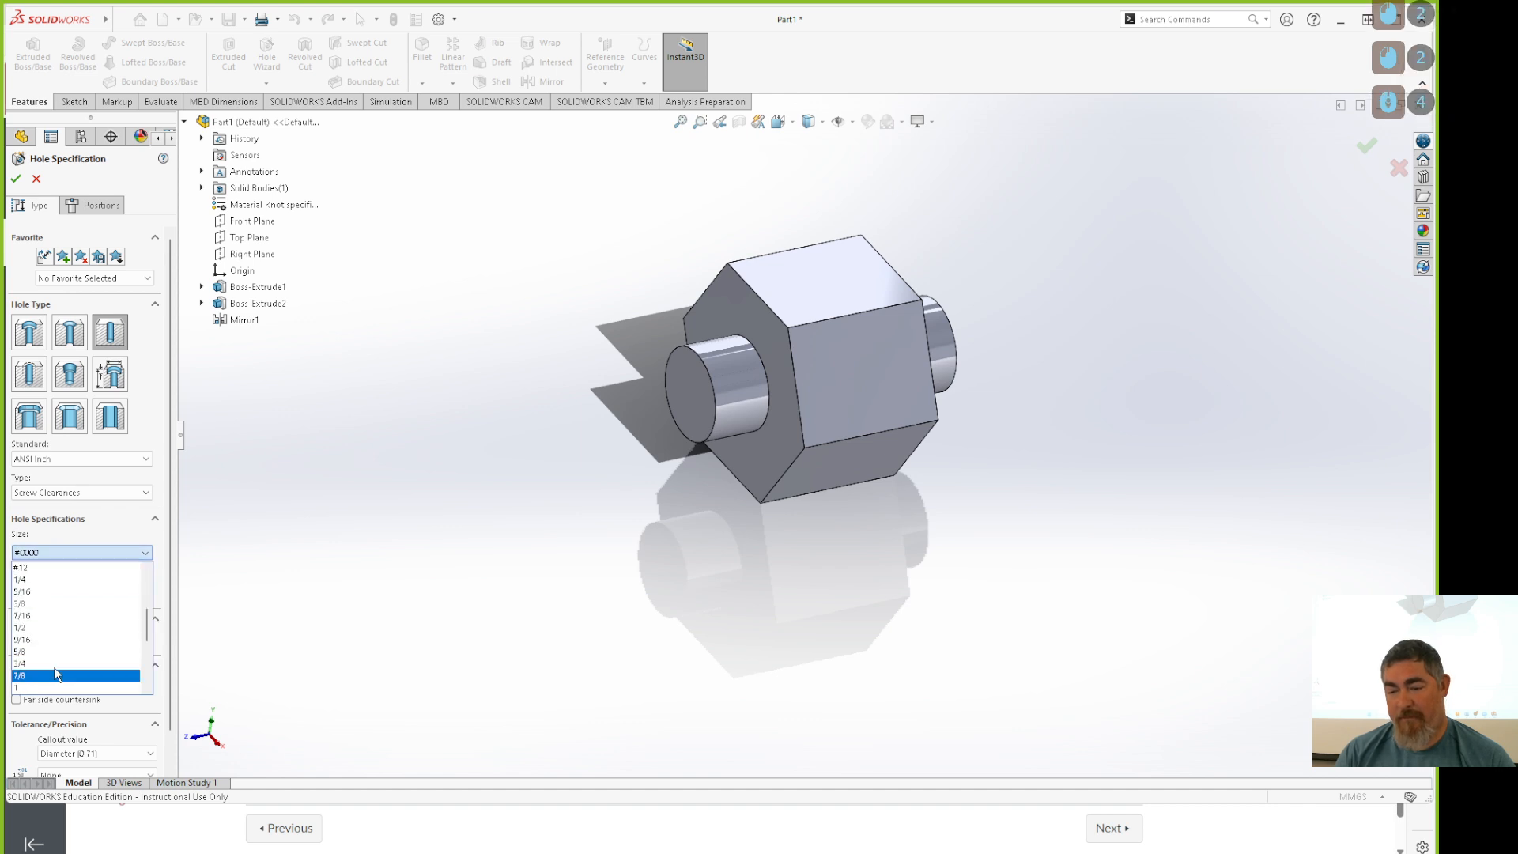
left_click(46, 608)
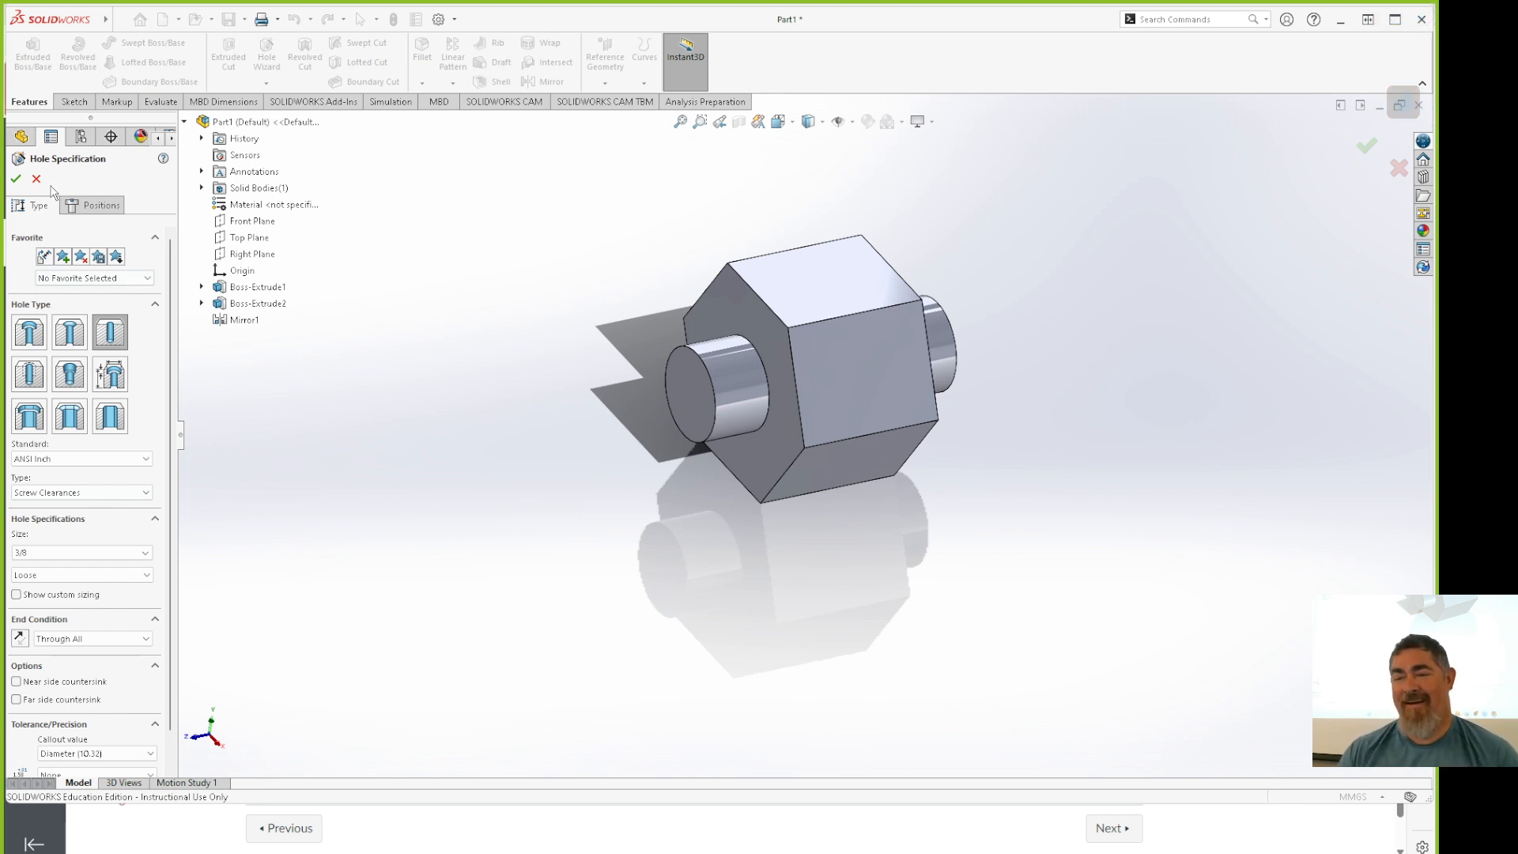
Position the 3/8 clearance hole at the origin on the hexagon's upper flat face and complete the hole feature.
left_click(94, 206)
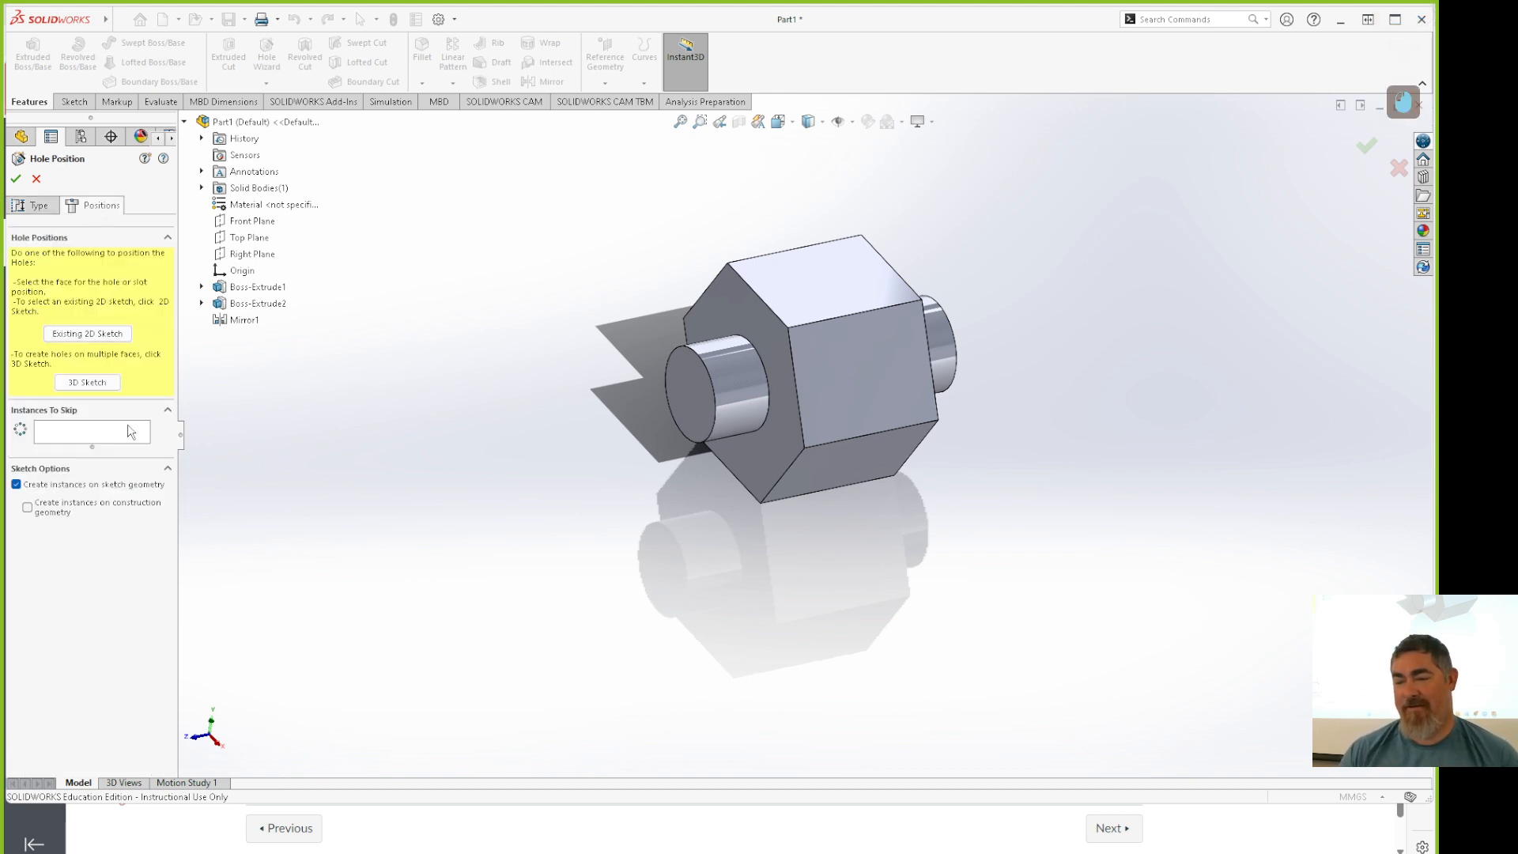
left_click(789, 291)
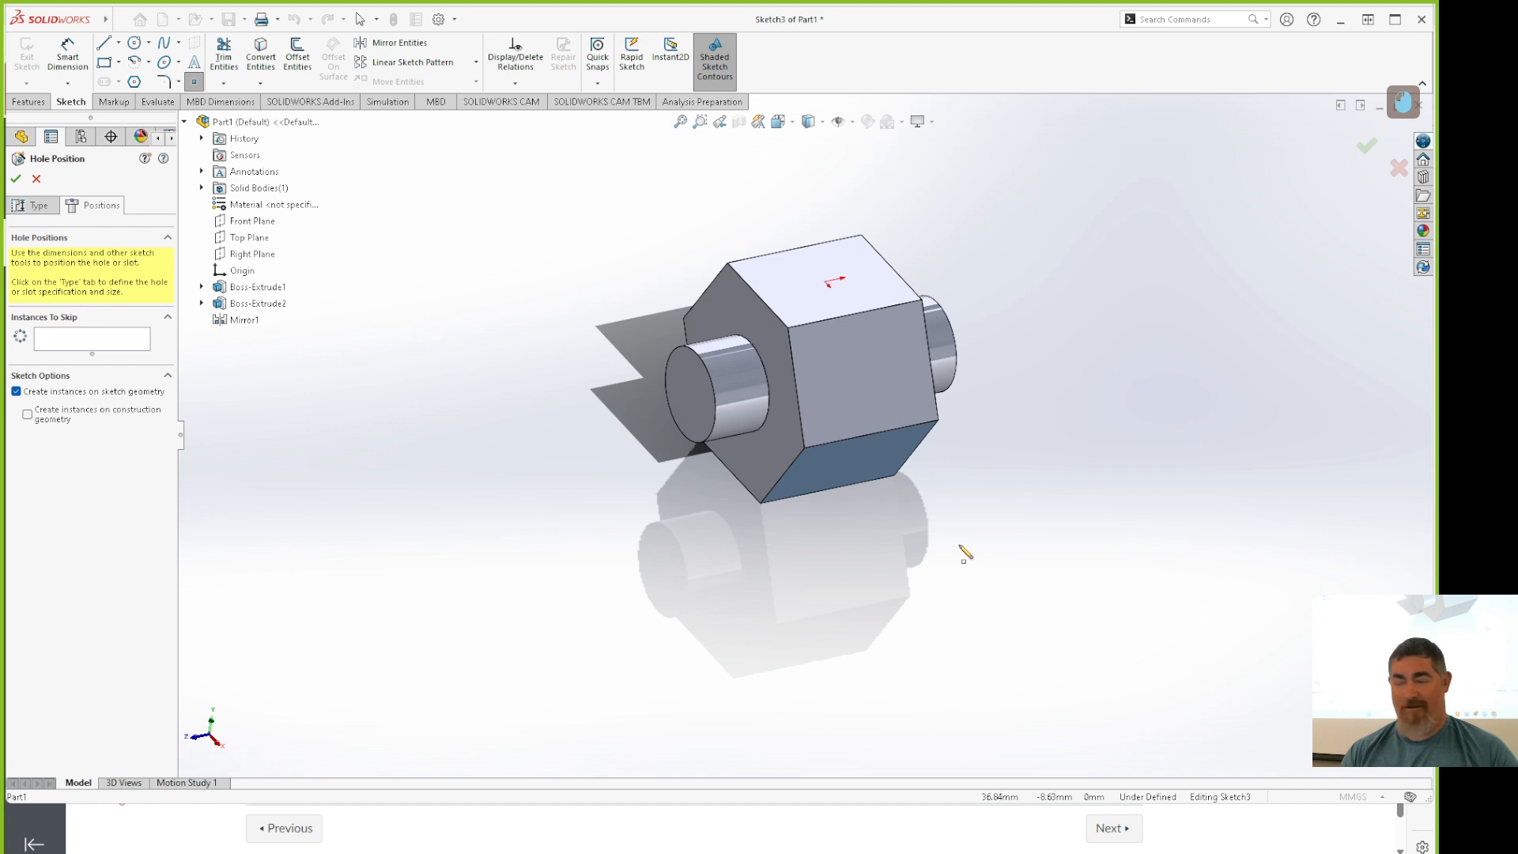
middle_click_drag(959, 546, 936, 482, "shift")
mouse_move(1186, 491)
middle_mouse_down()
mouse_move(1217, 538)
mouse_move(1260, 518)
middle_mouse_up()
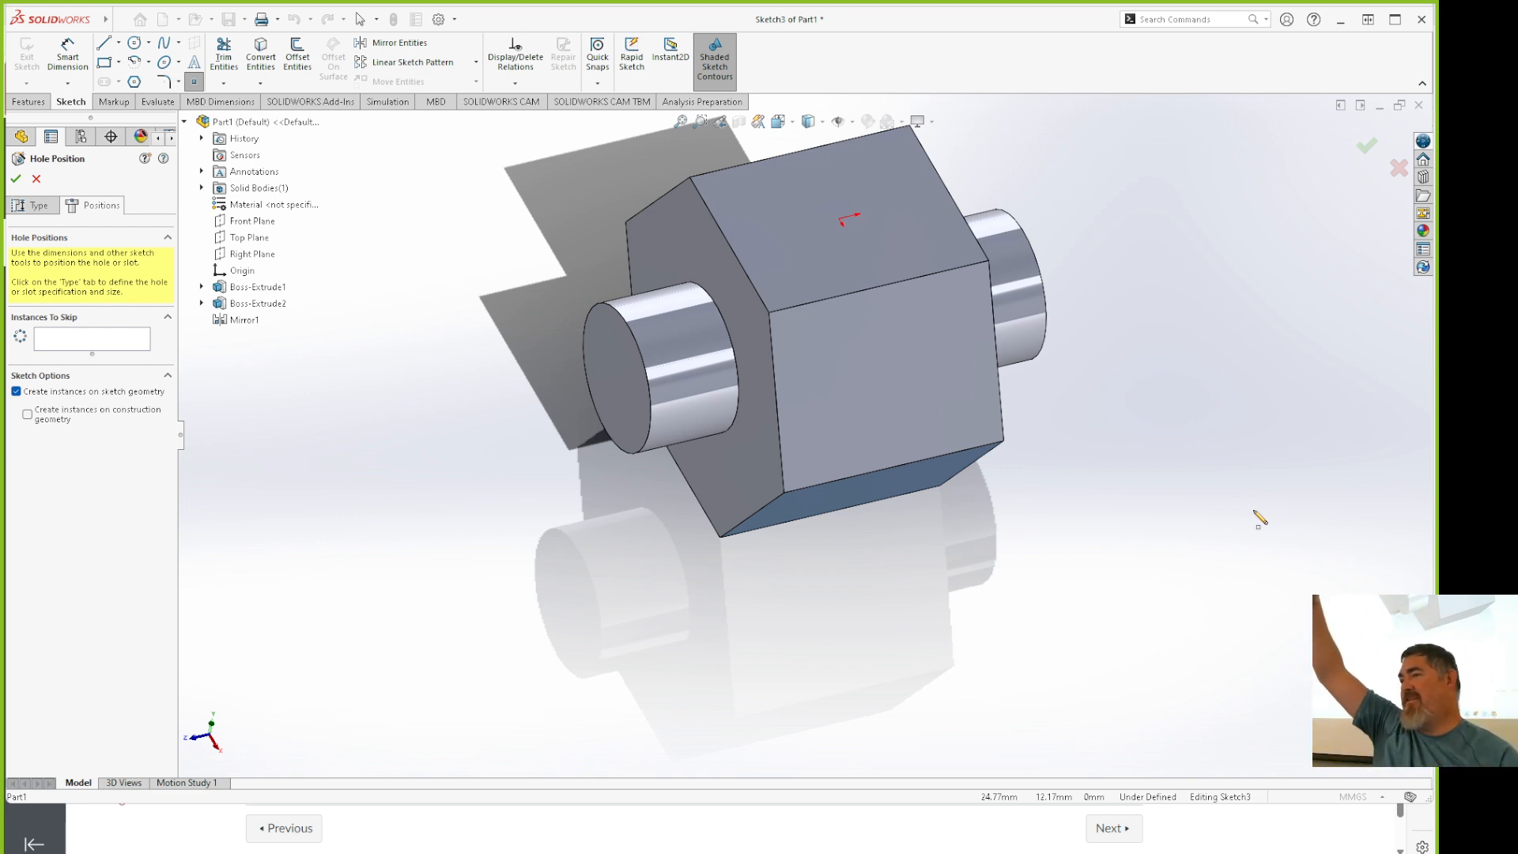
left_click(839, 219)
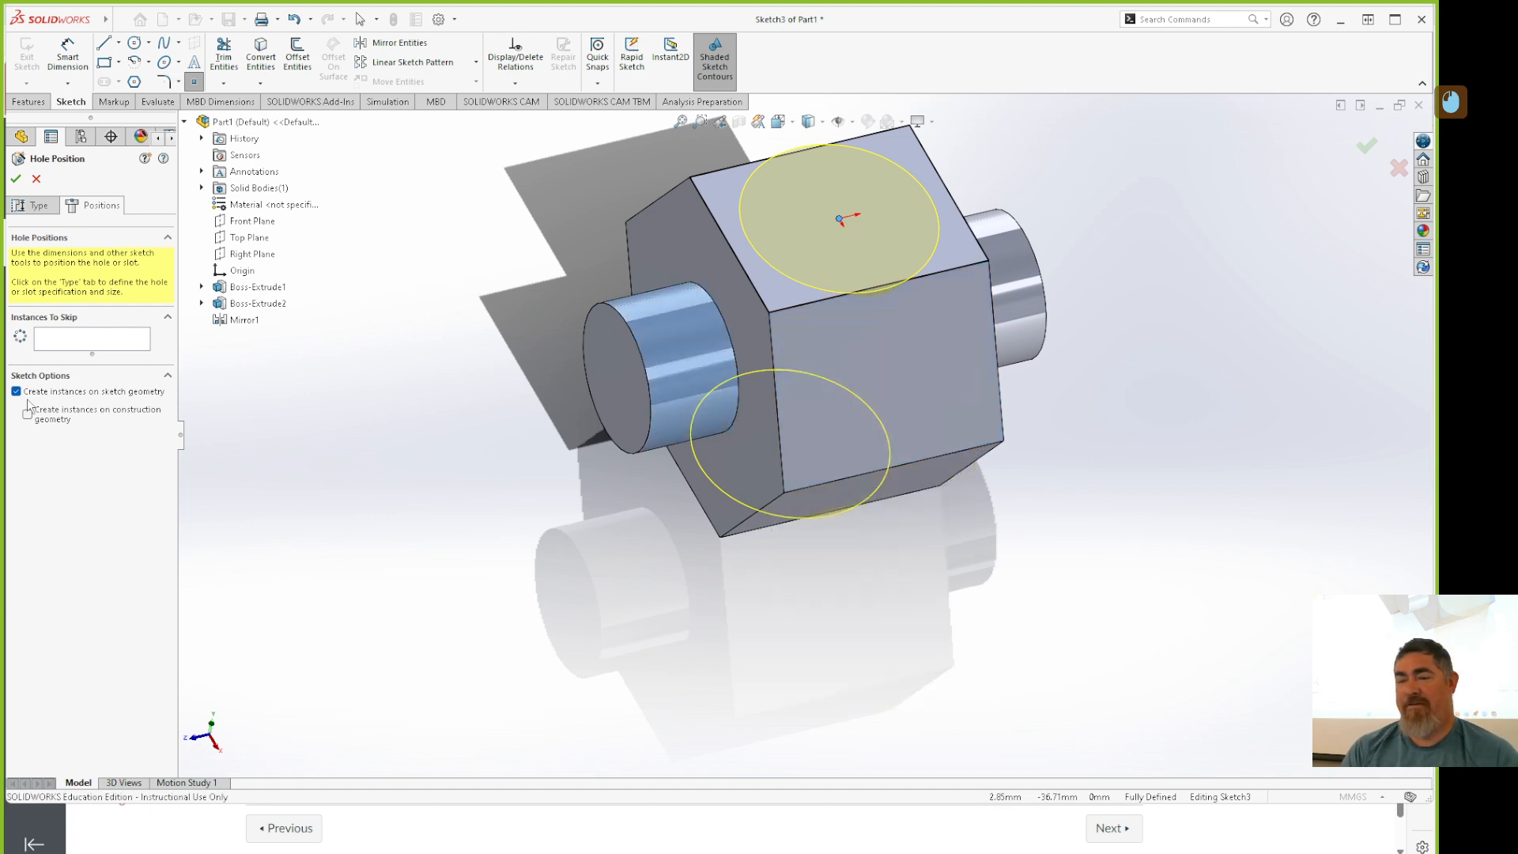
left_click(37, 207)
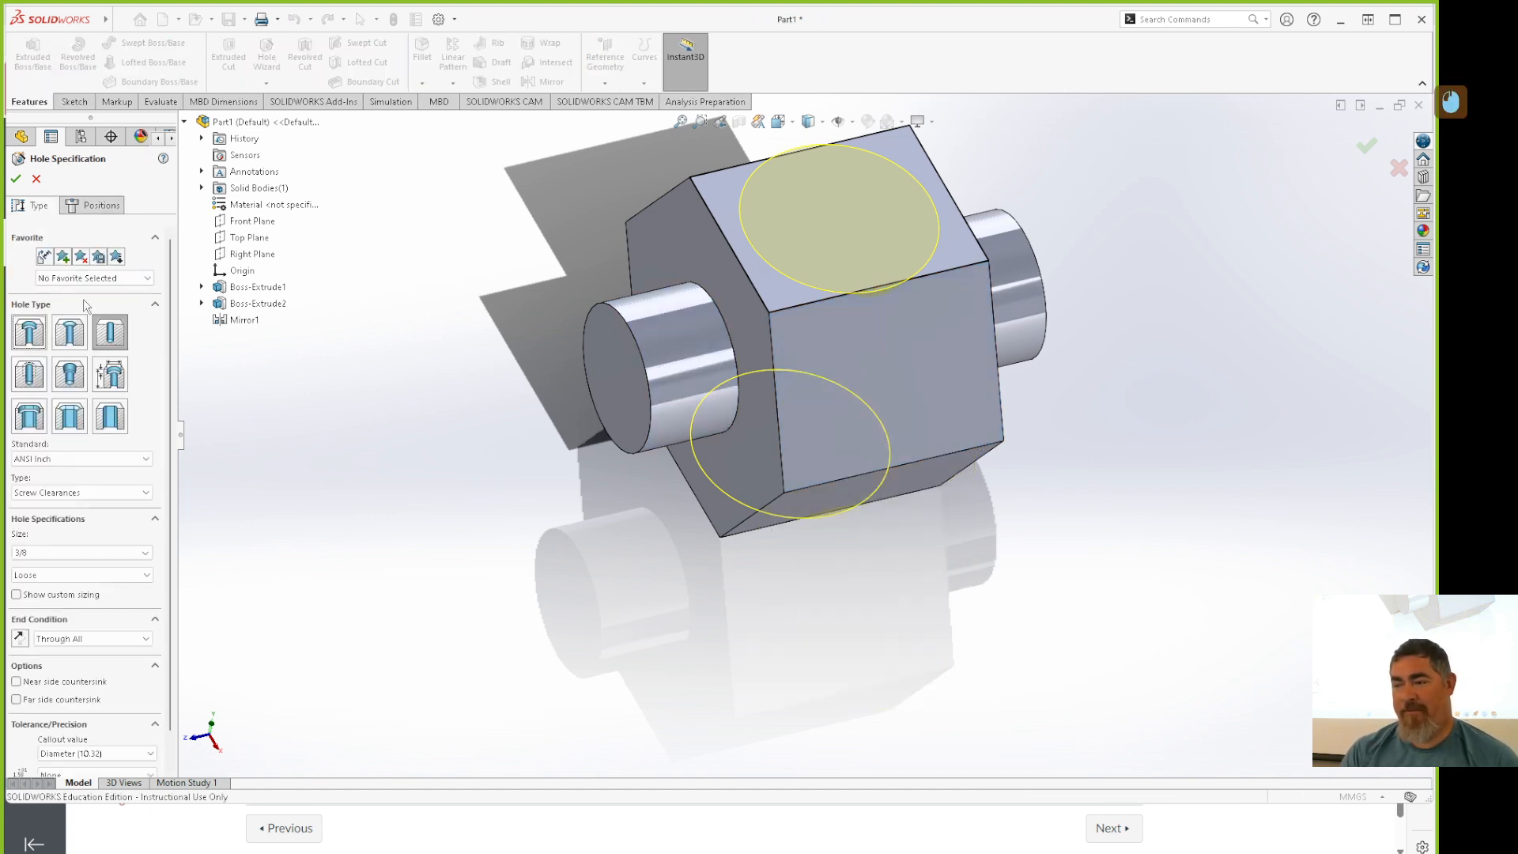
left_click(17, 180)
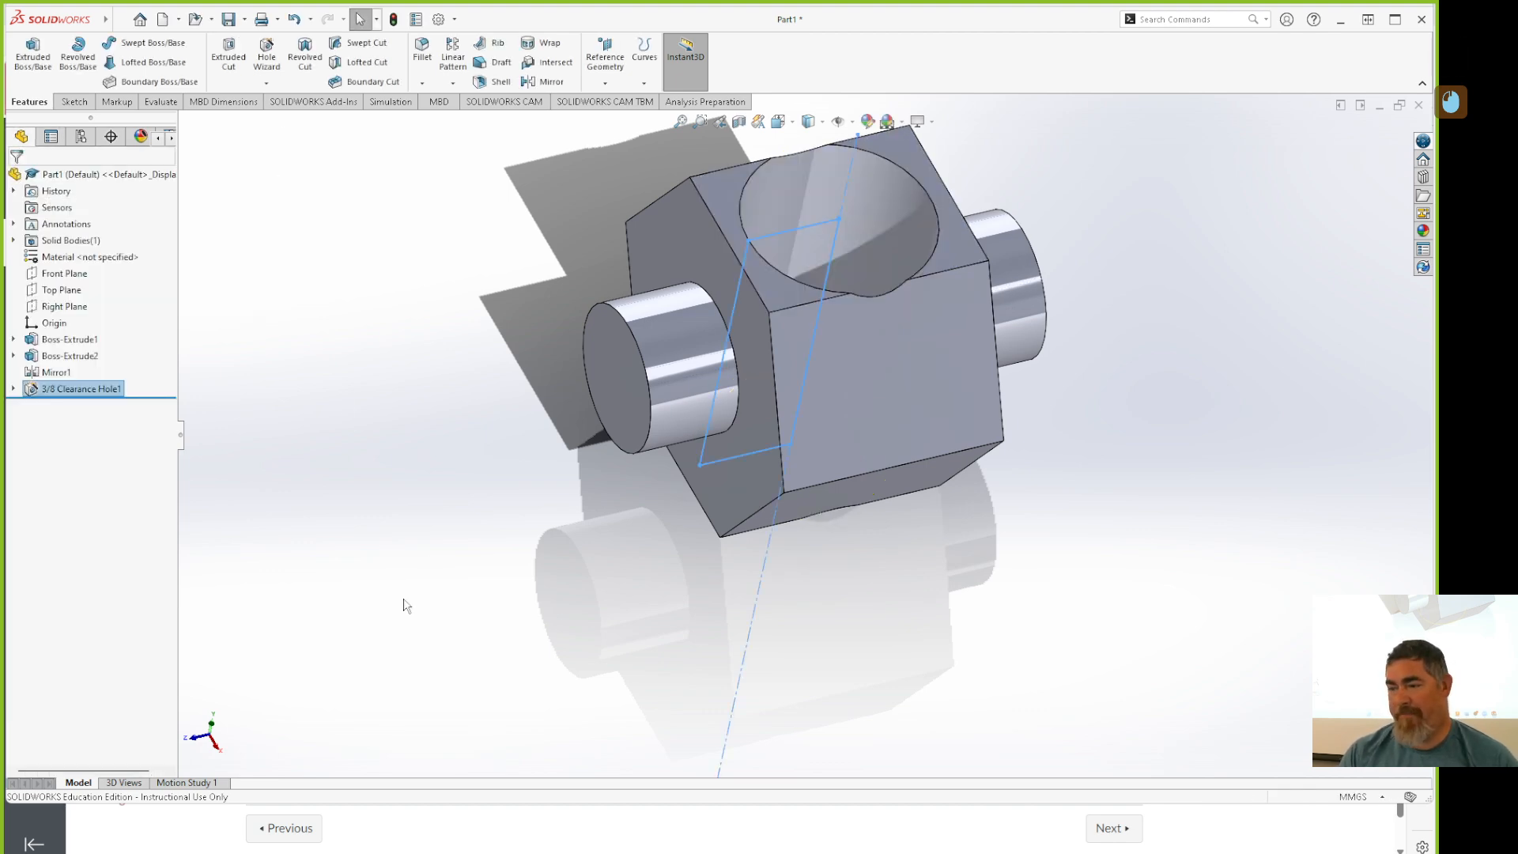
left_click(405, 600)
mouse_move(480, 586)
middle_mouse_down("shift")
mouse_move(489, 500)
mouse_move(481, 569)
middle_mouse_up("shift")
middle_click_drag(543, 419, 443, 443)
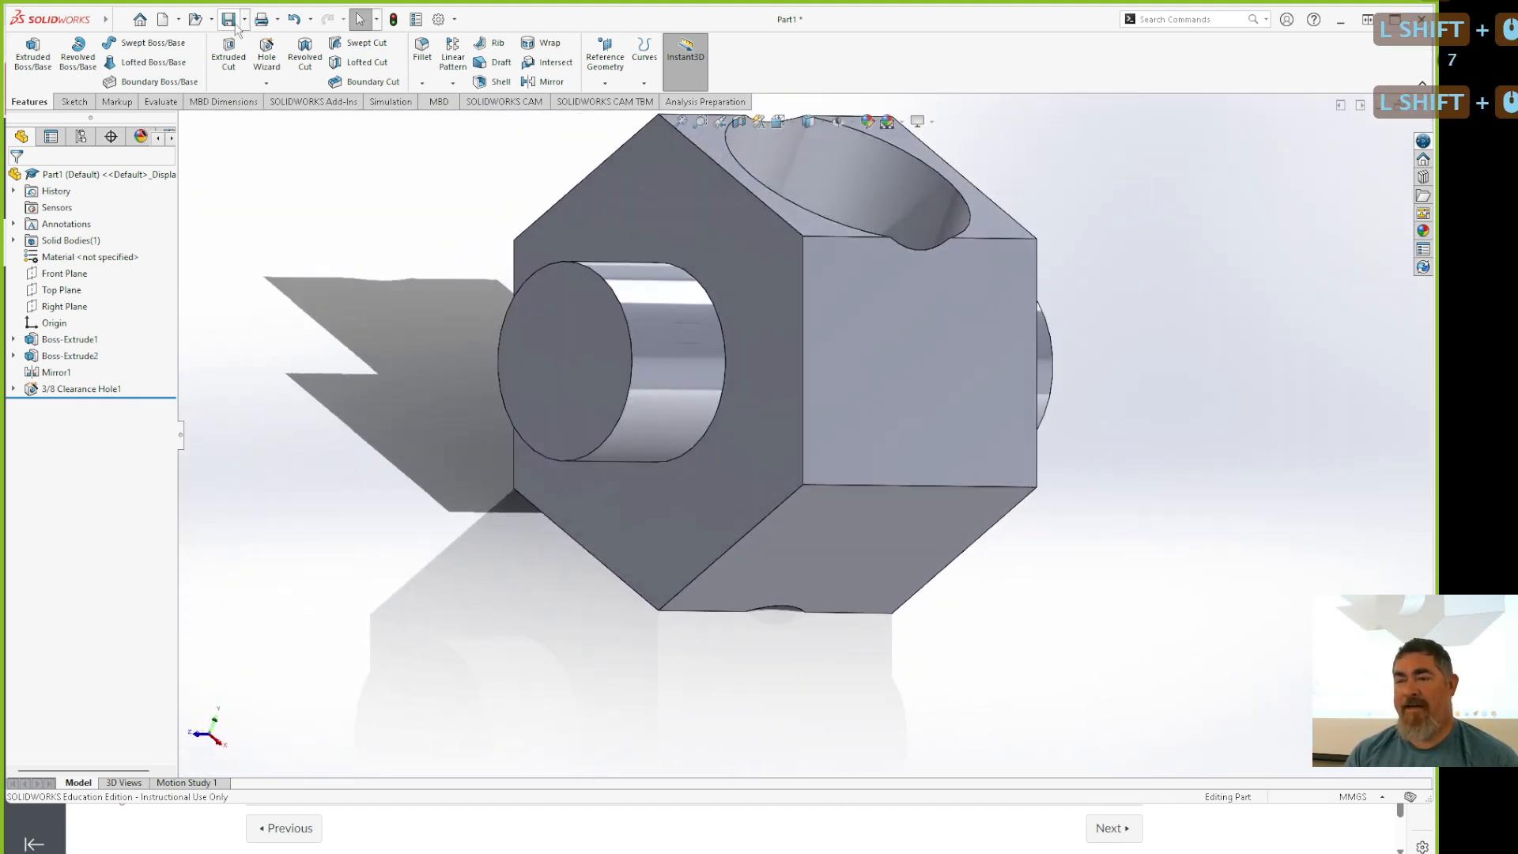
Start saving the part, creating a folder named Maching Clamp on the Desktop and opening it as the save location.
left_click(228, 19)
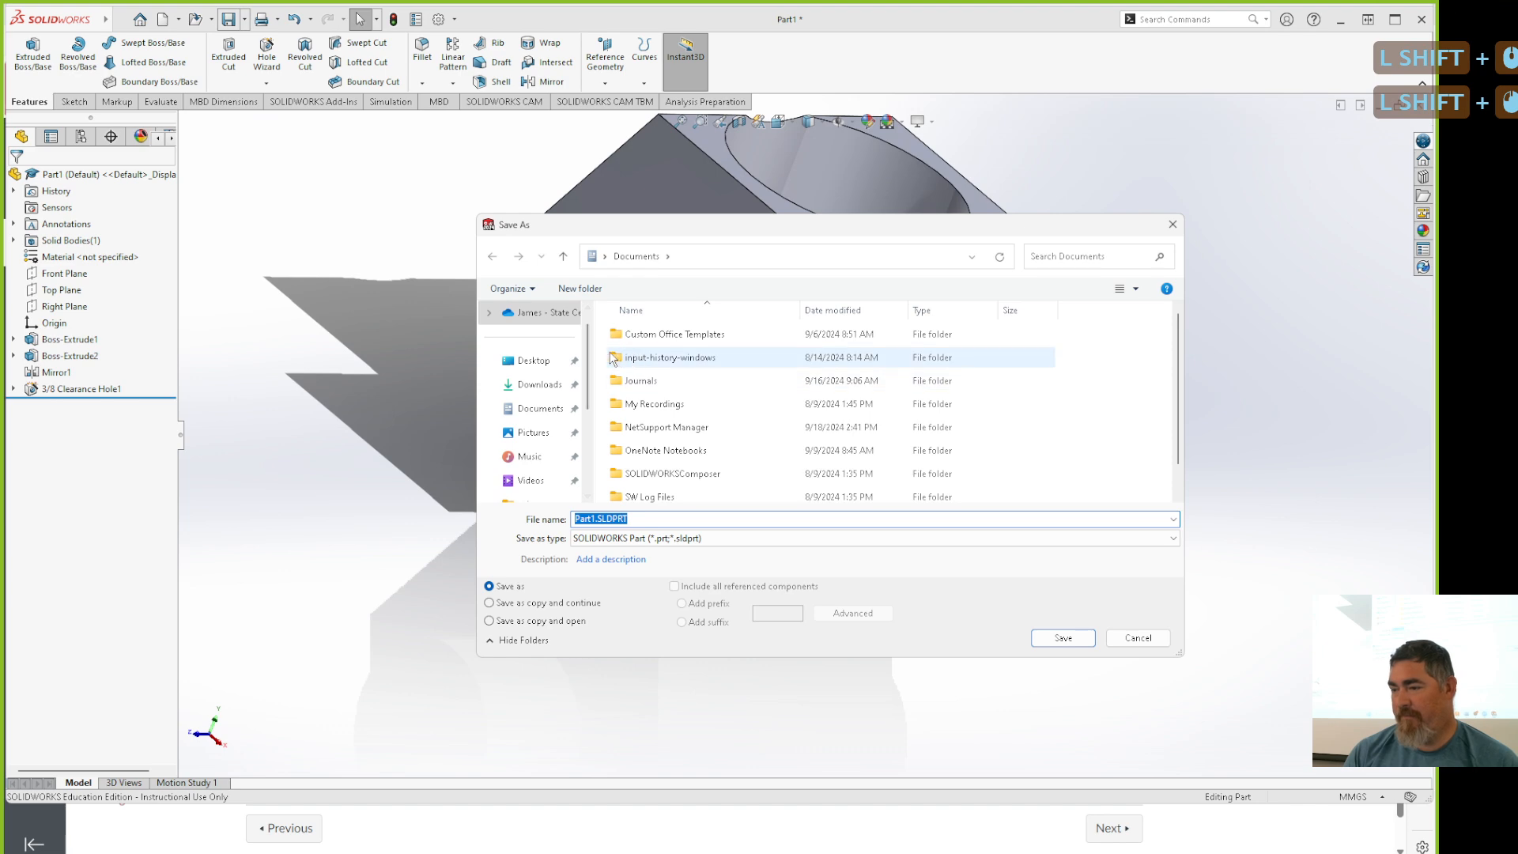
left_click(548, 357, "shift")
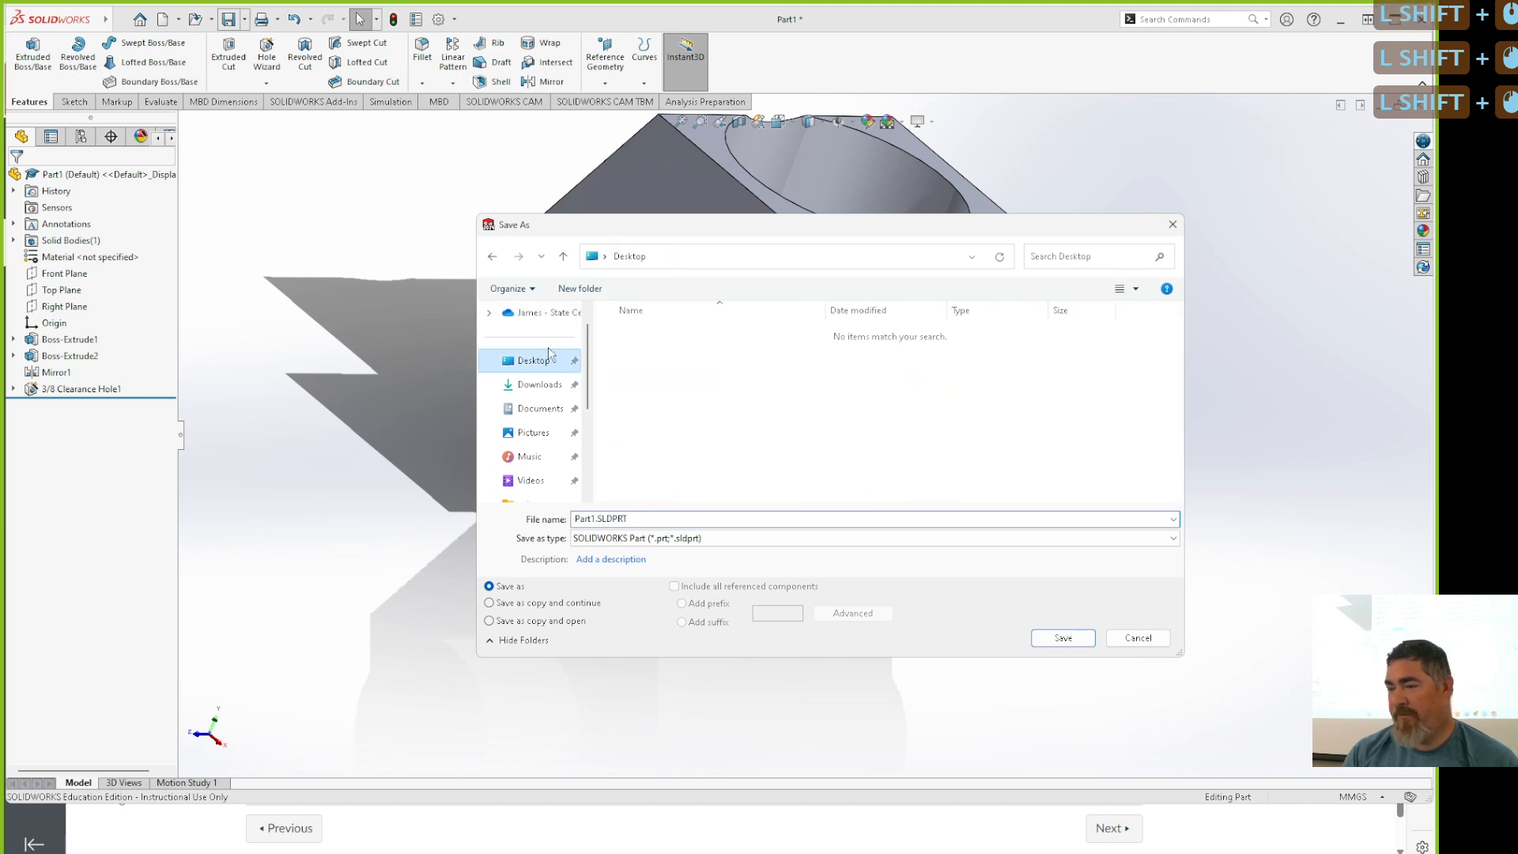
left_click(580, 288, "shift")
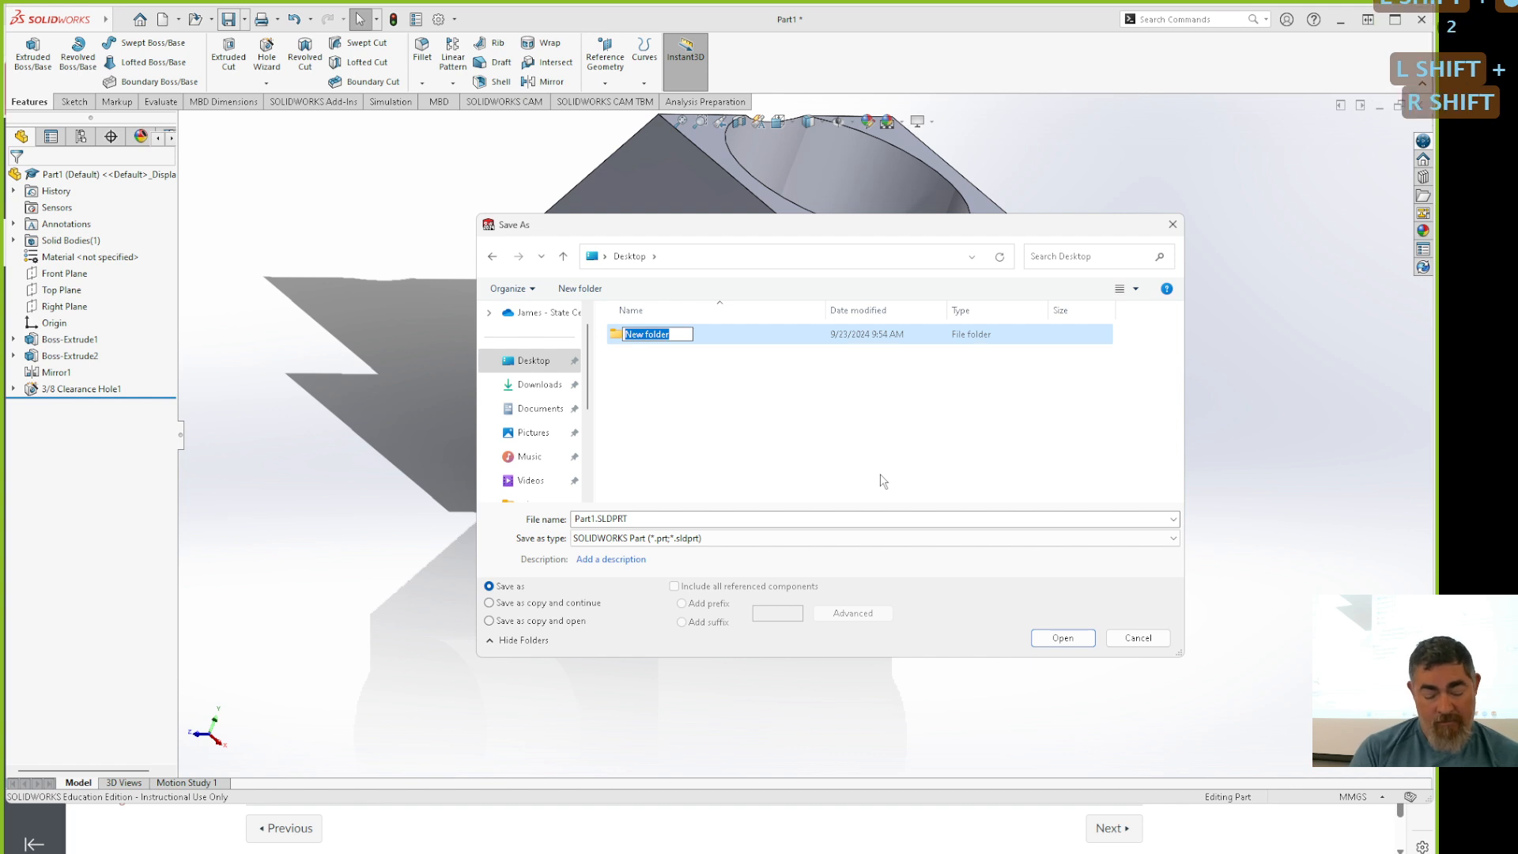
type("Maching Clammp")
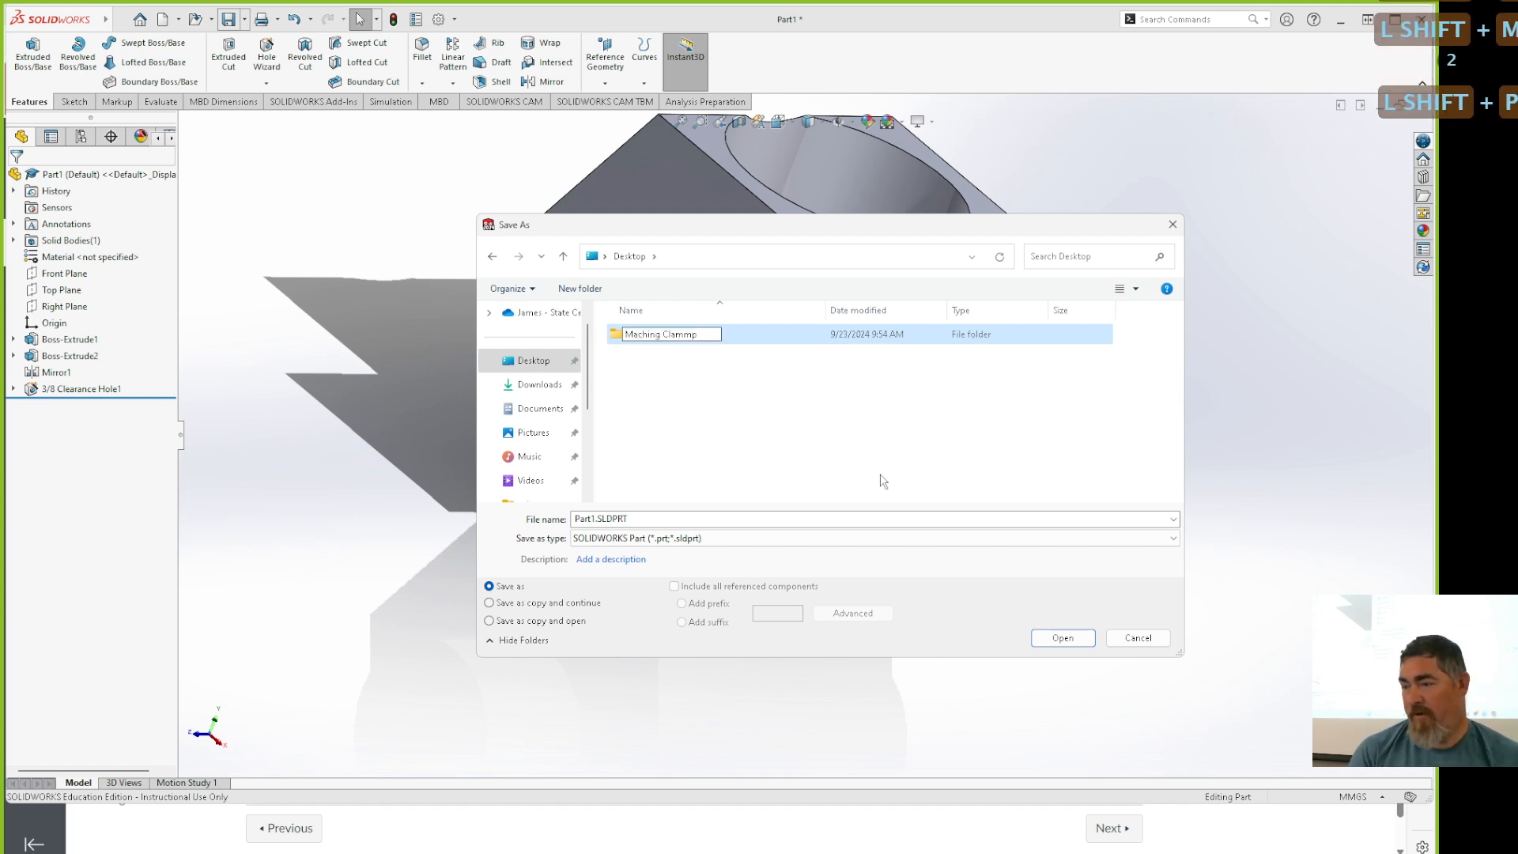
key("Left")
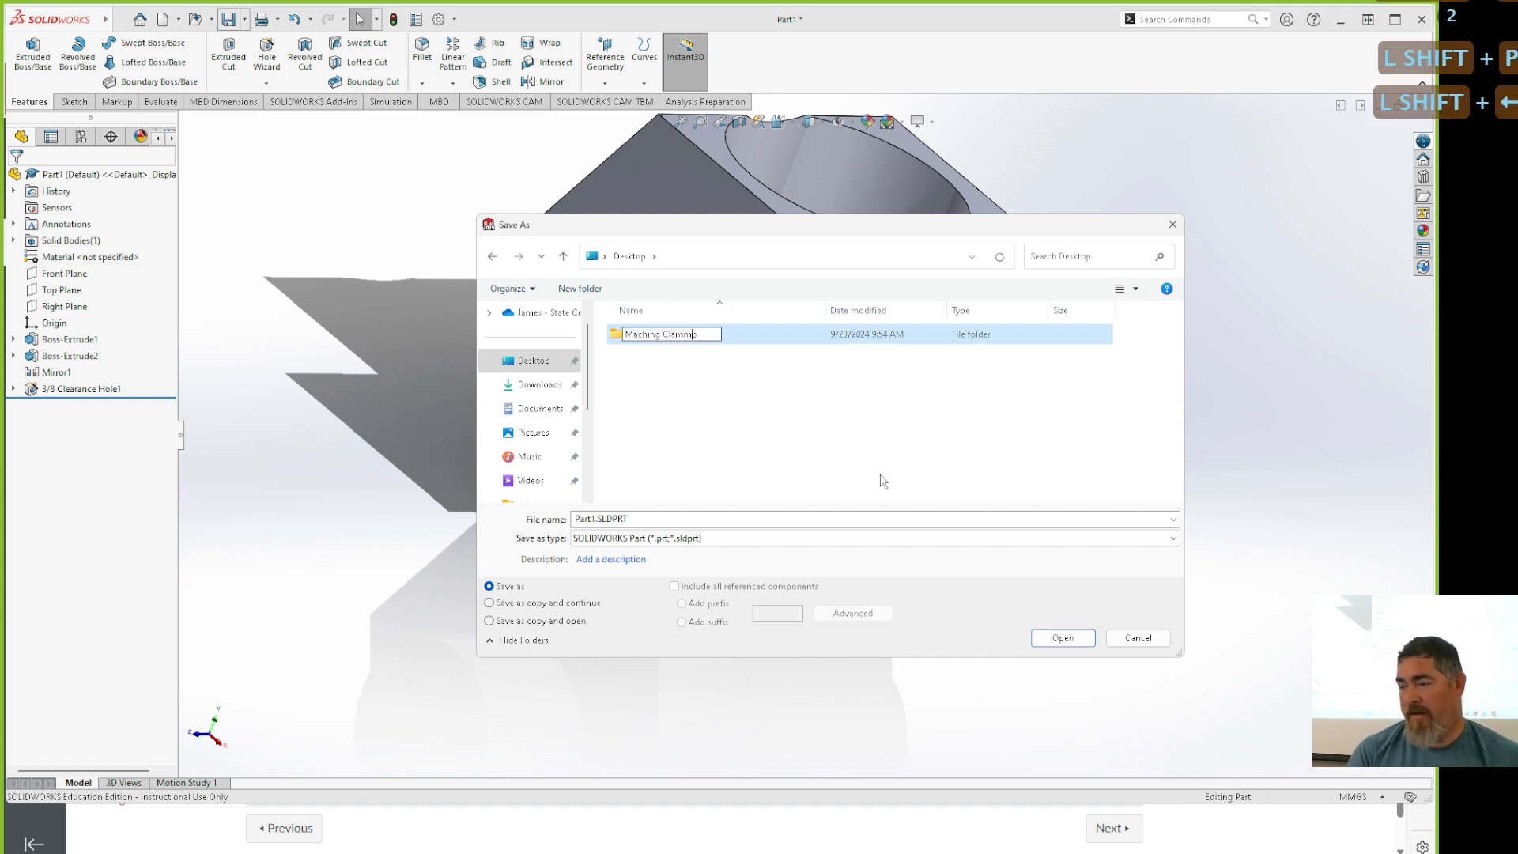
key("BackSpace")
key("Return")
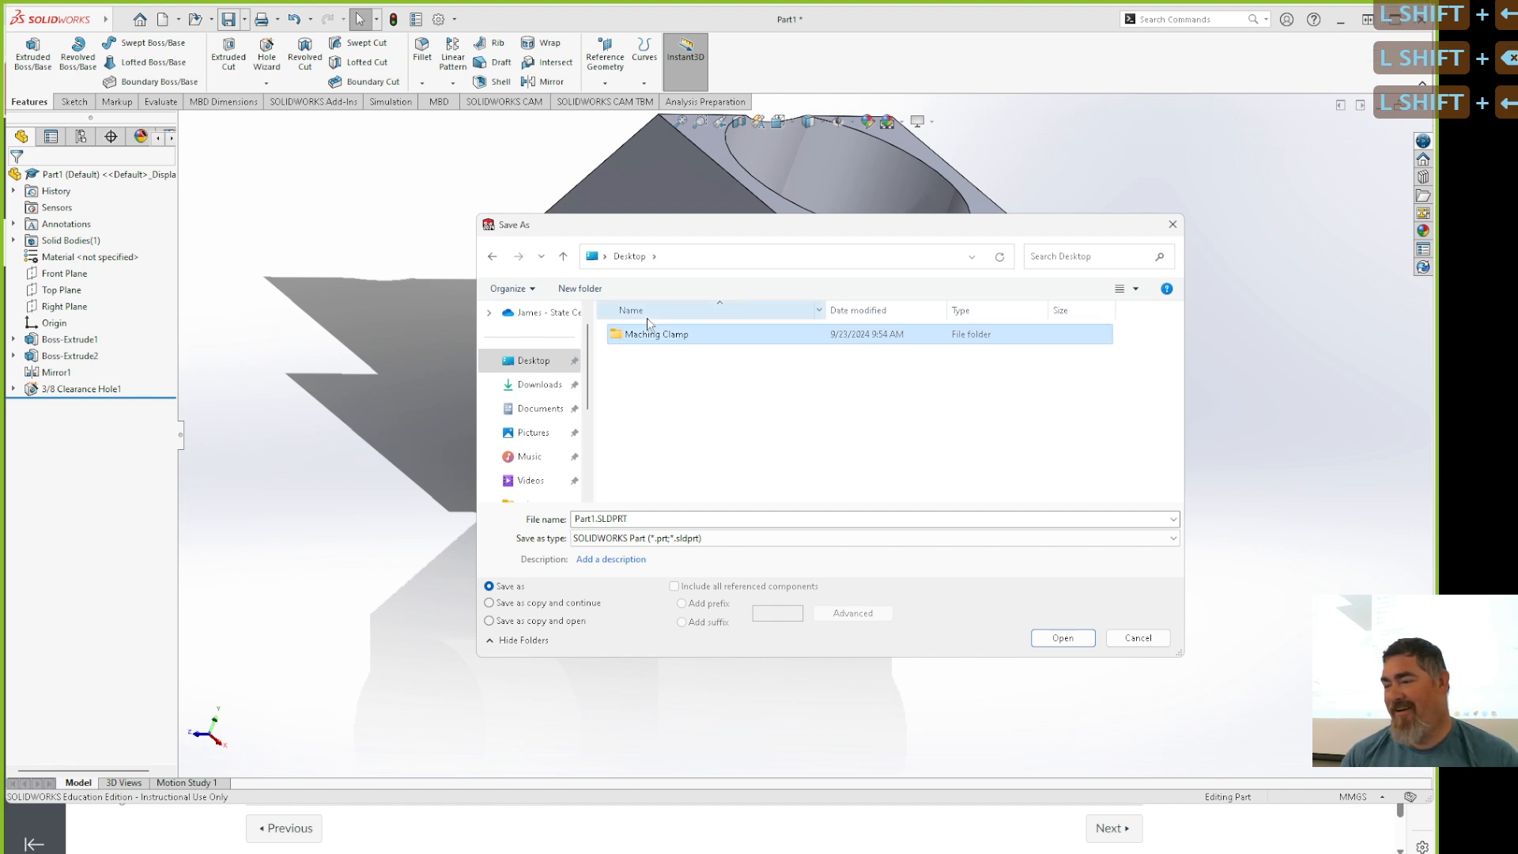
double_click(661, 338)
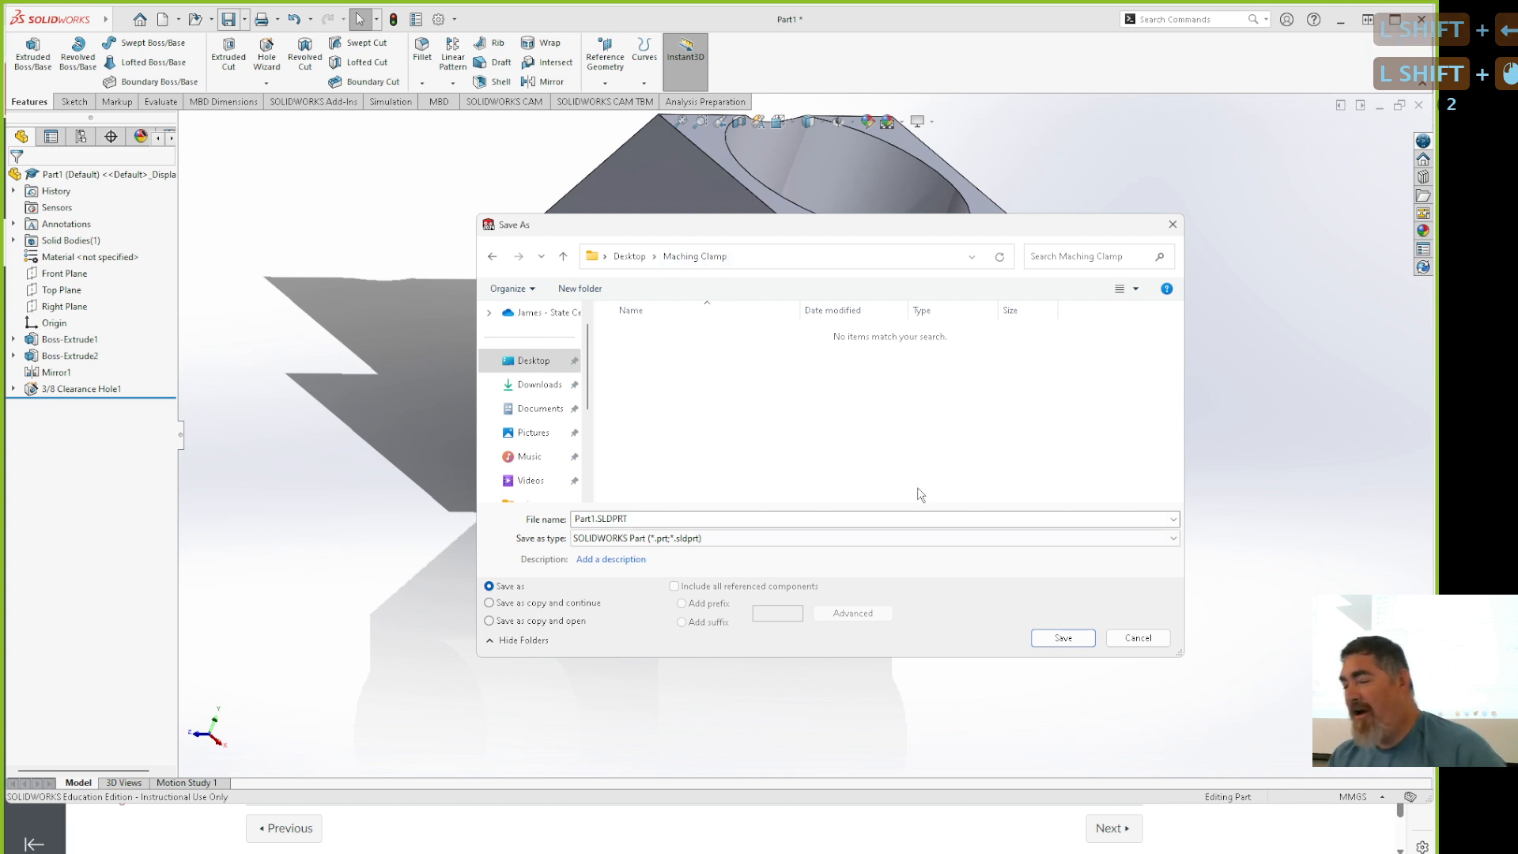
left_click(644, 520)
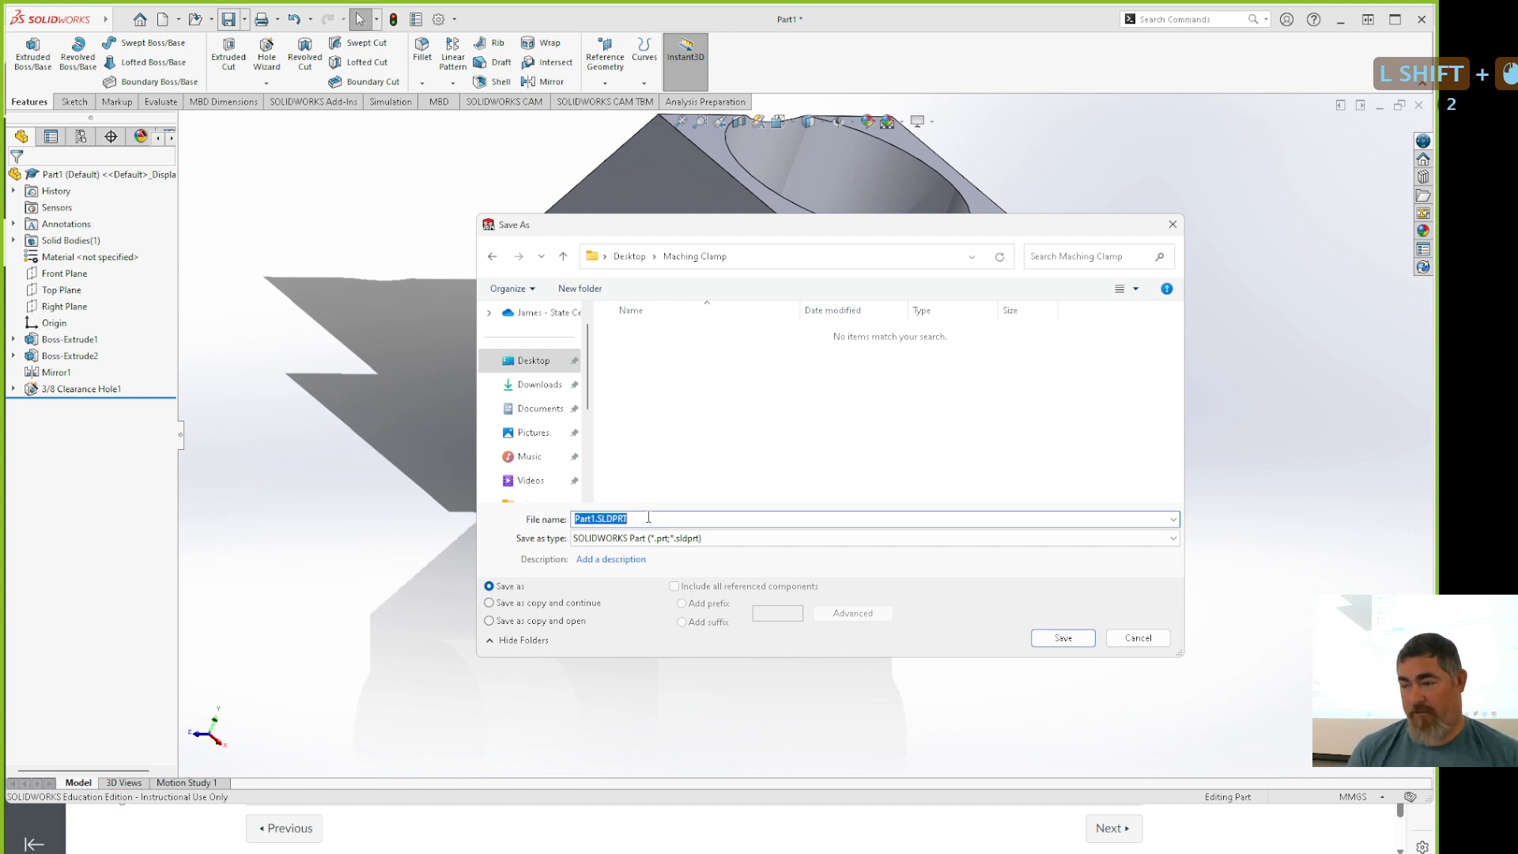
type("nut")
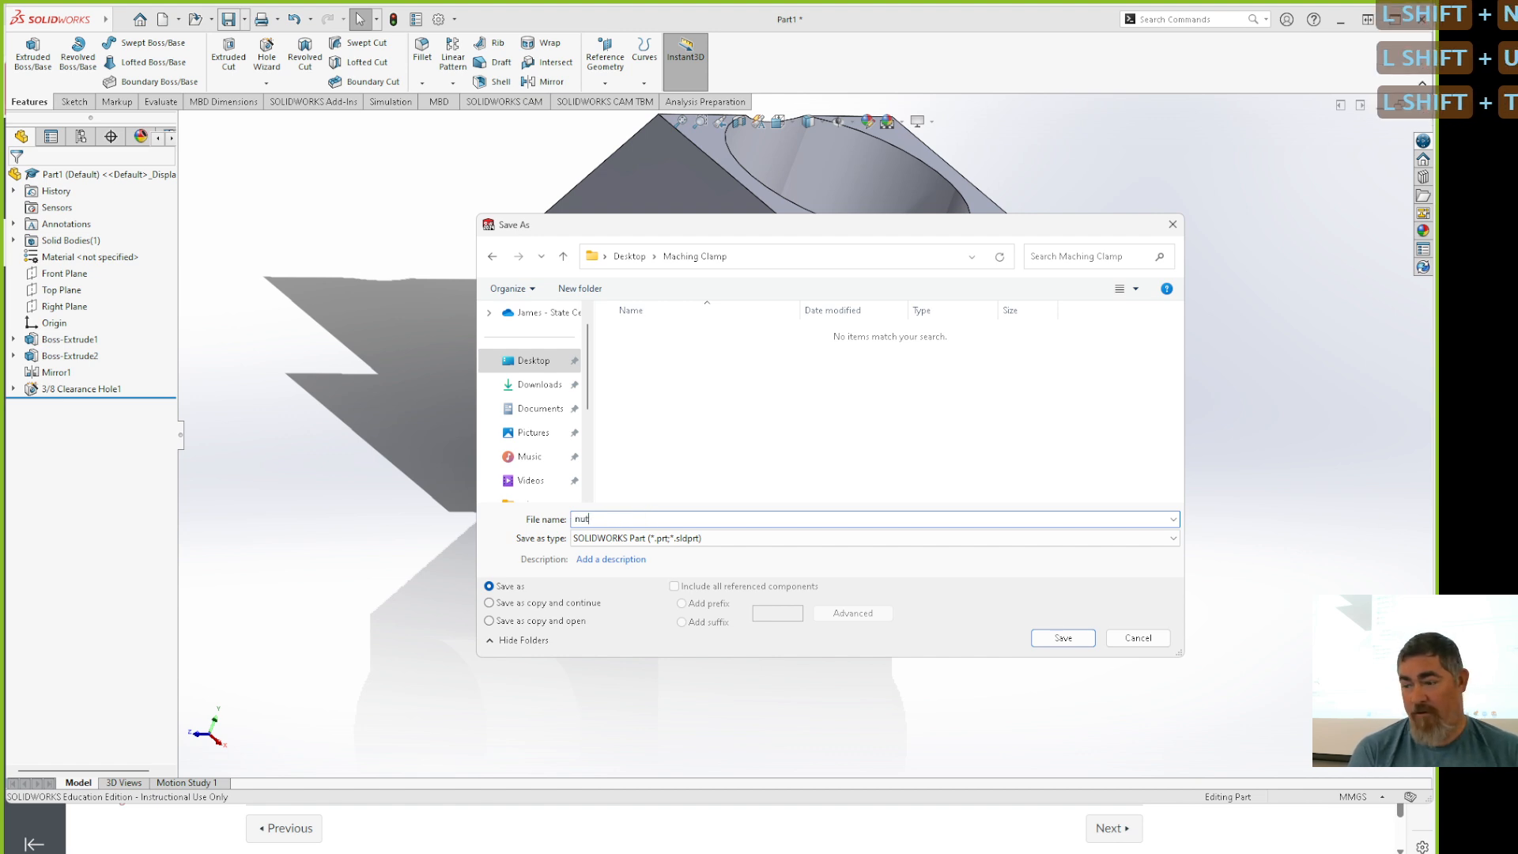
type("1")
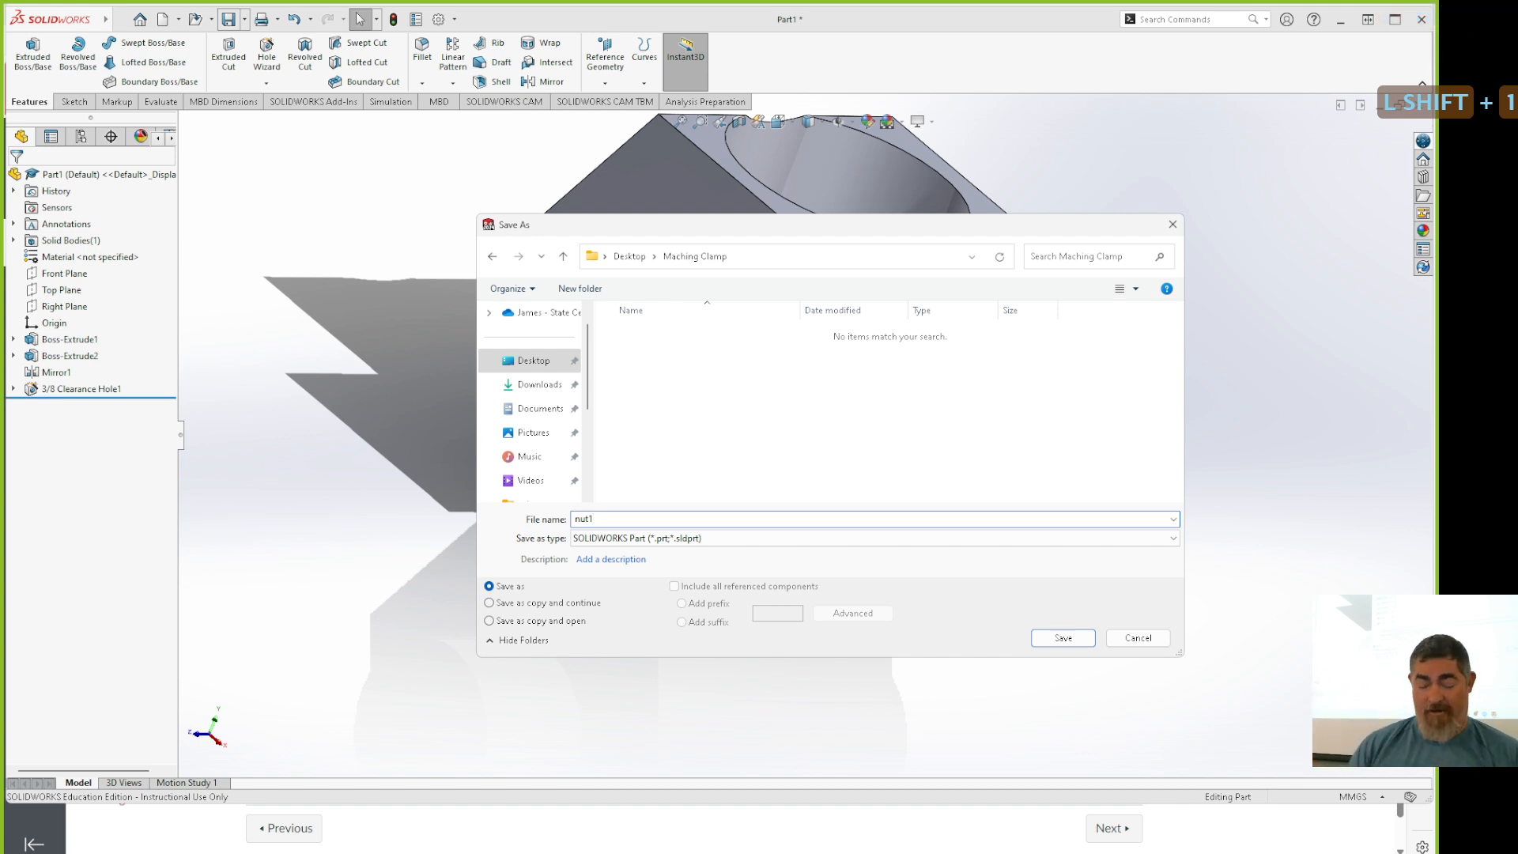
key("BackSpace")
key("BackSpace")
key("BackSpace")
key("BackSpace")
Name the part file Slide Hex and save it in the Maching Clamp folder.
type("S")
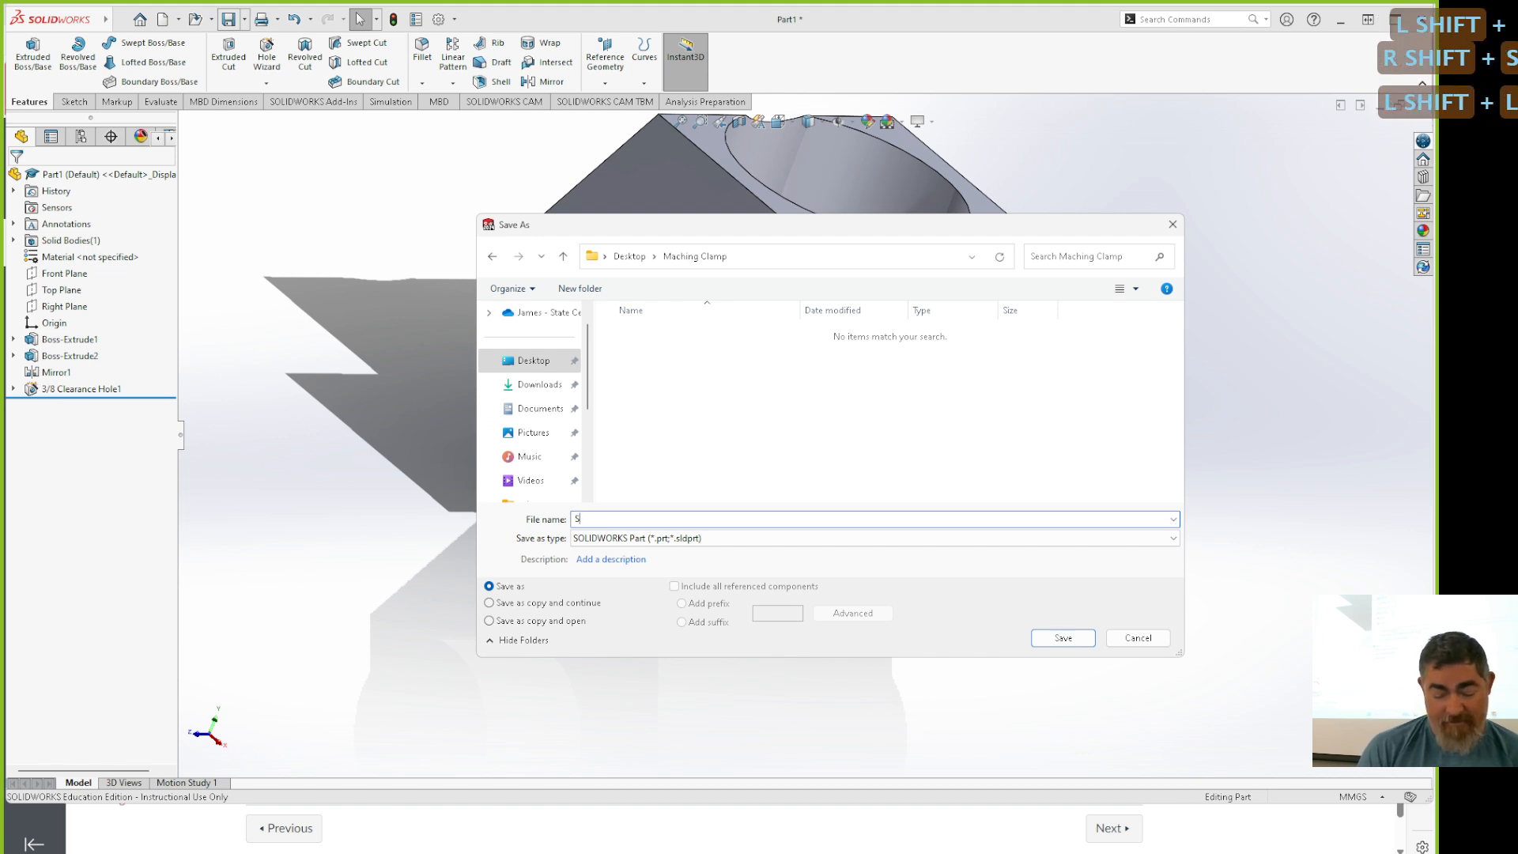
type("LIde")
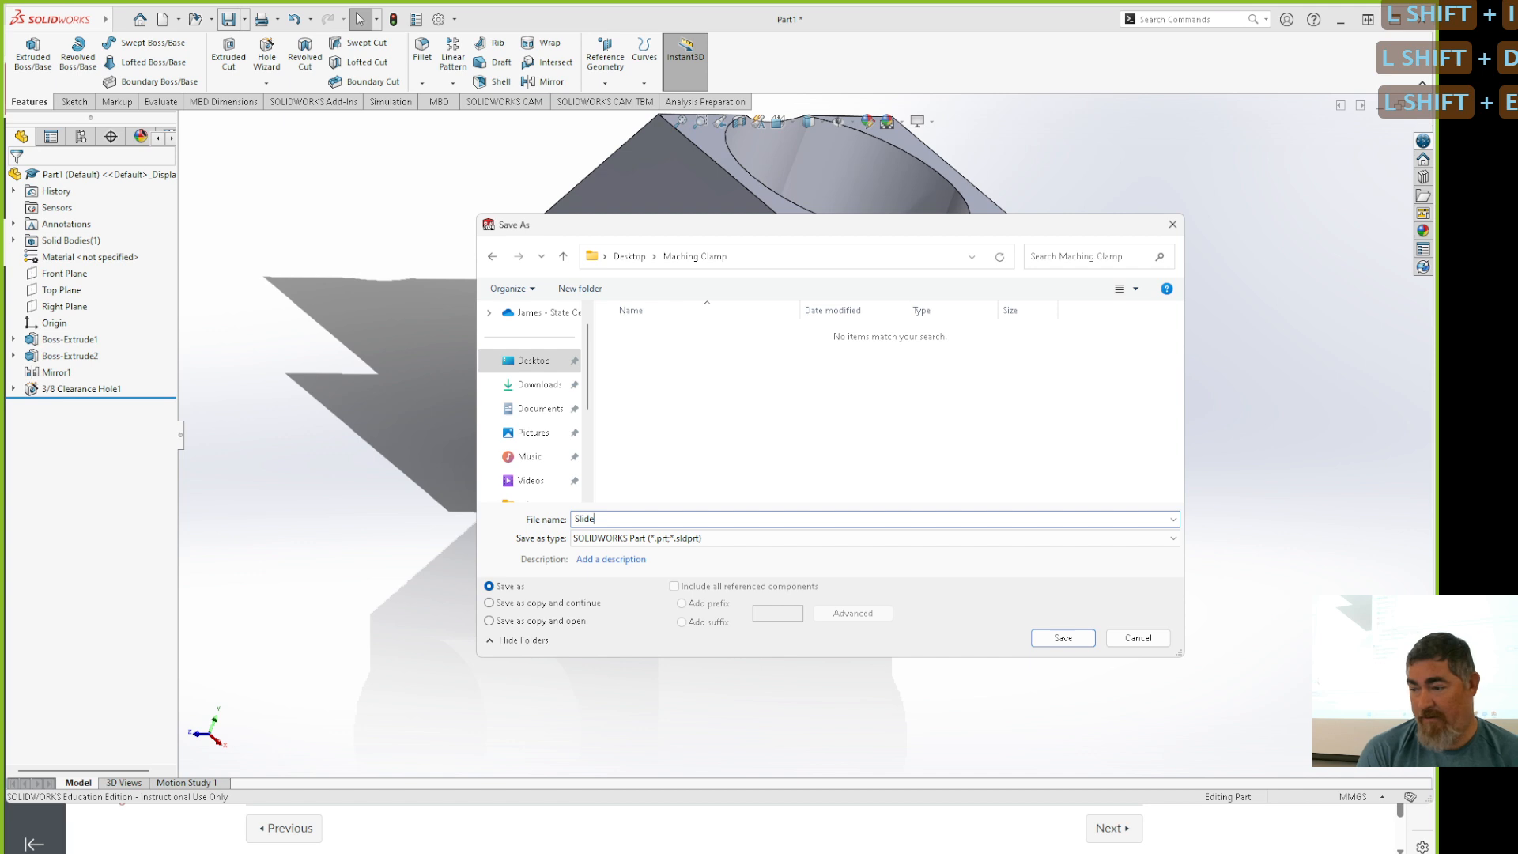
key("BackSpace")
key("BackSpace")
type("d")
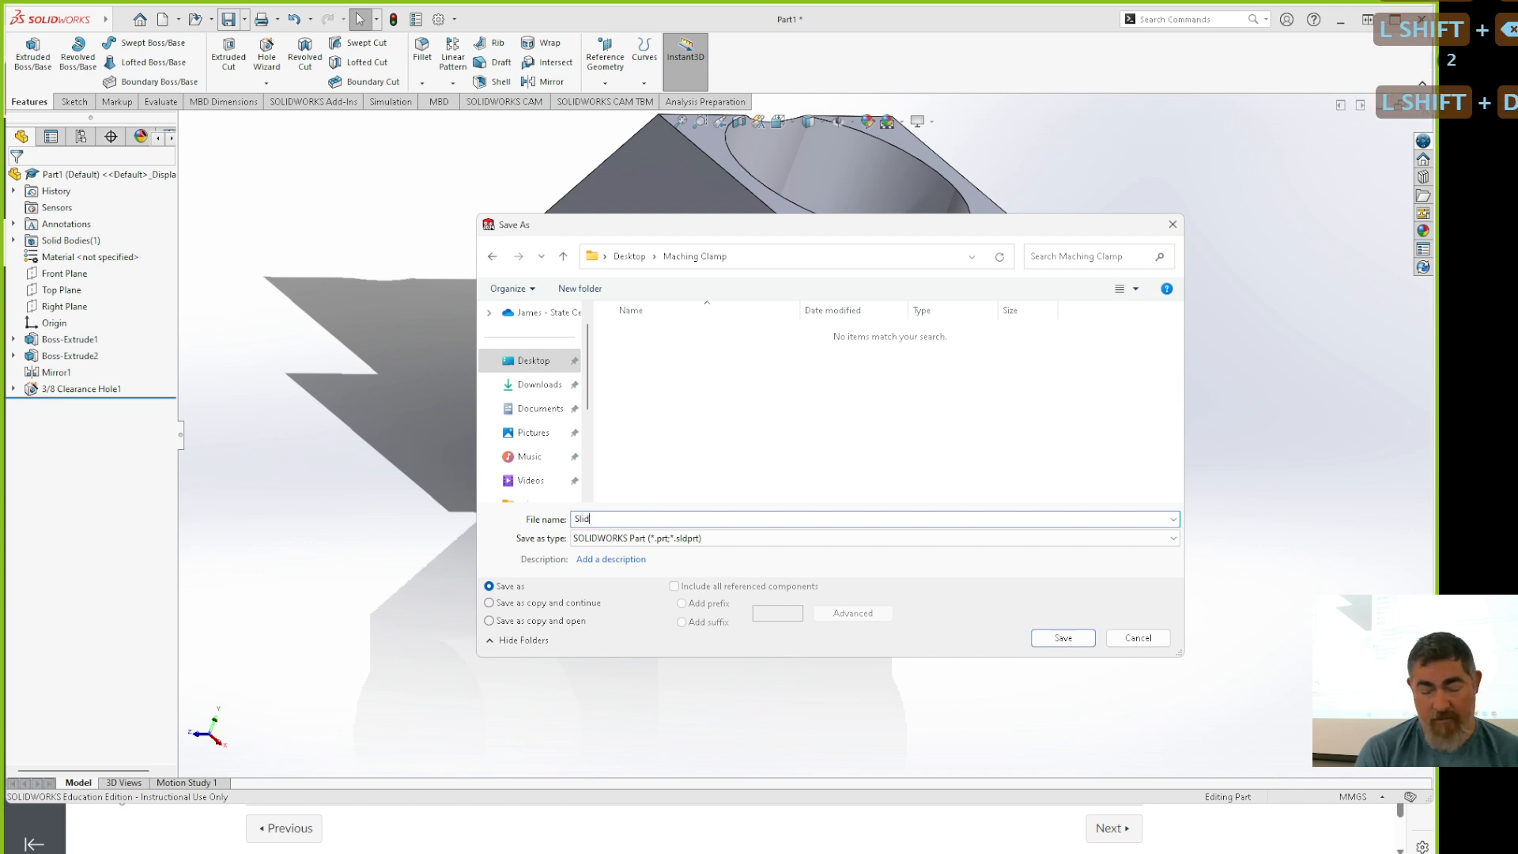
type("e Hex")
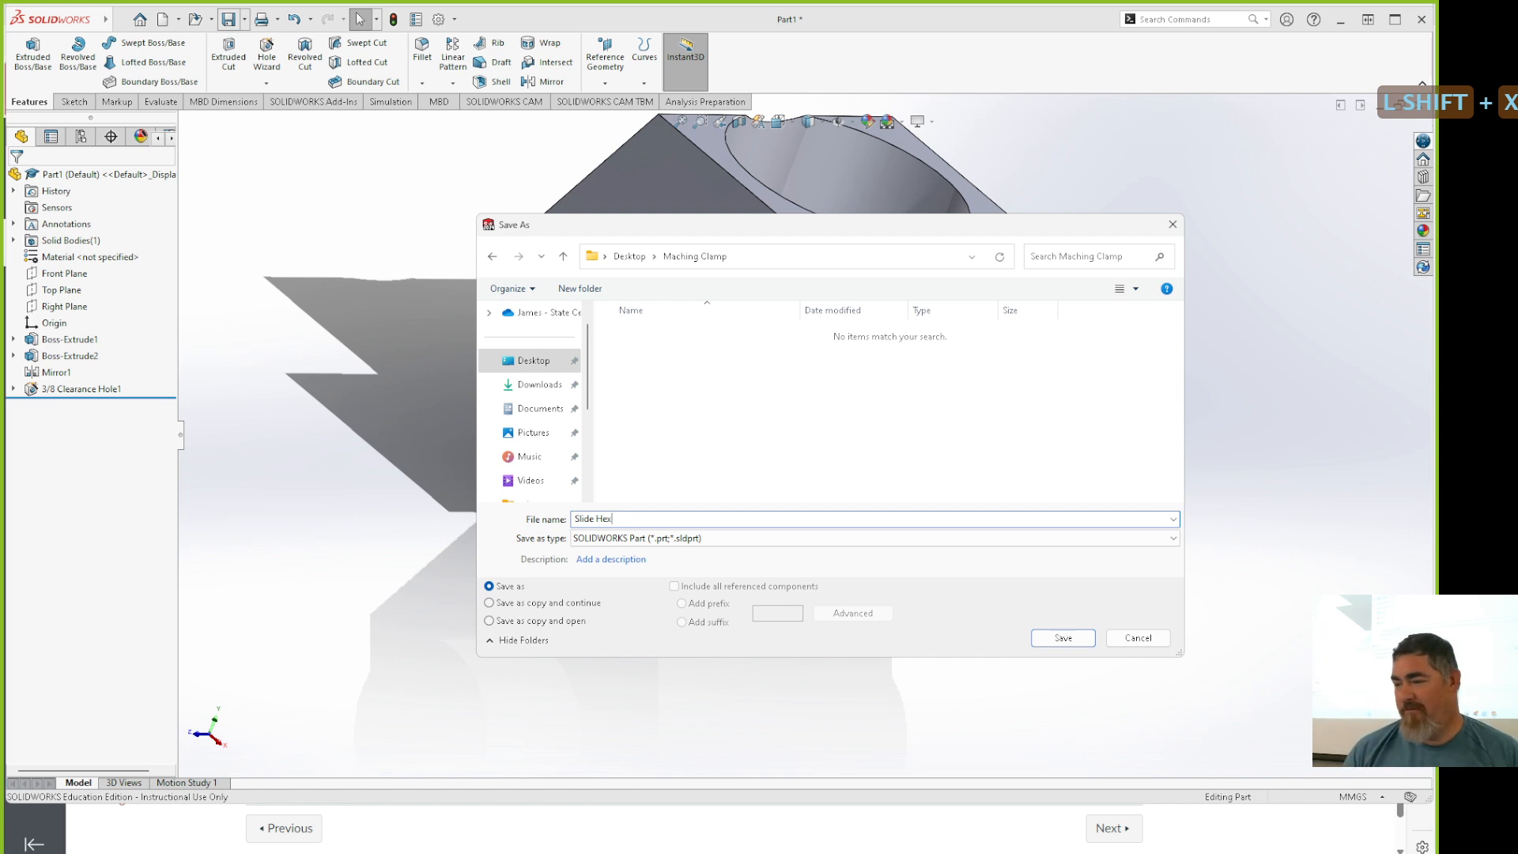
left_click(1064, 638, "shift")
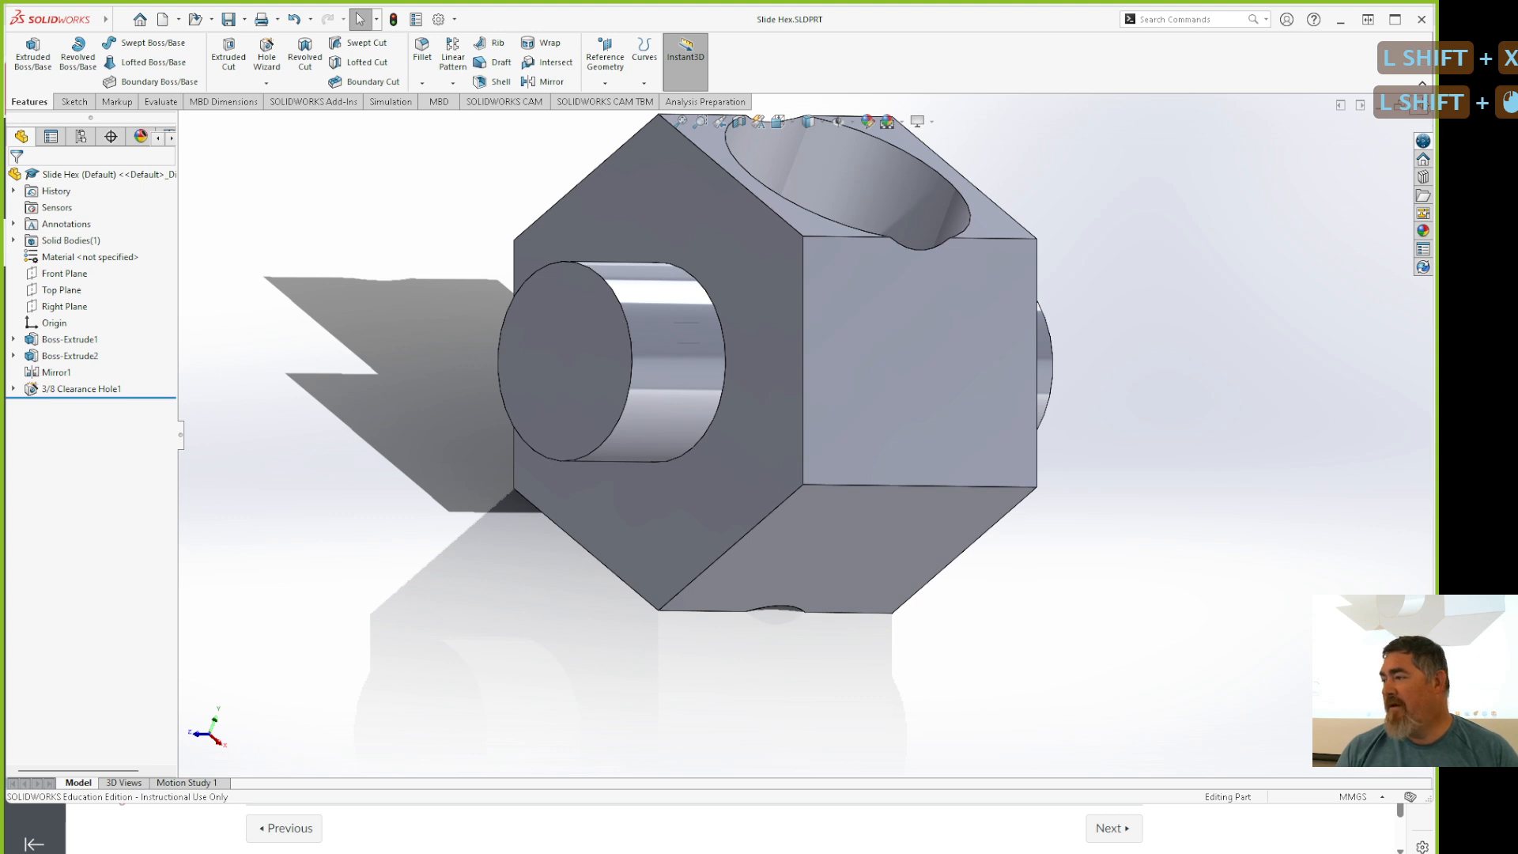
Close the part, switch to File Explorer and open the Maching Clamp folder on the Desktop.
left_click(1421, 105)
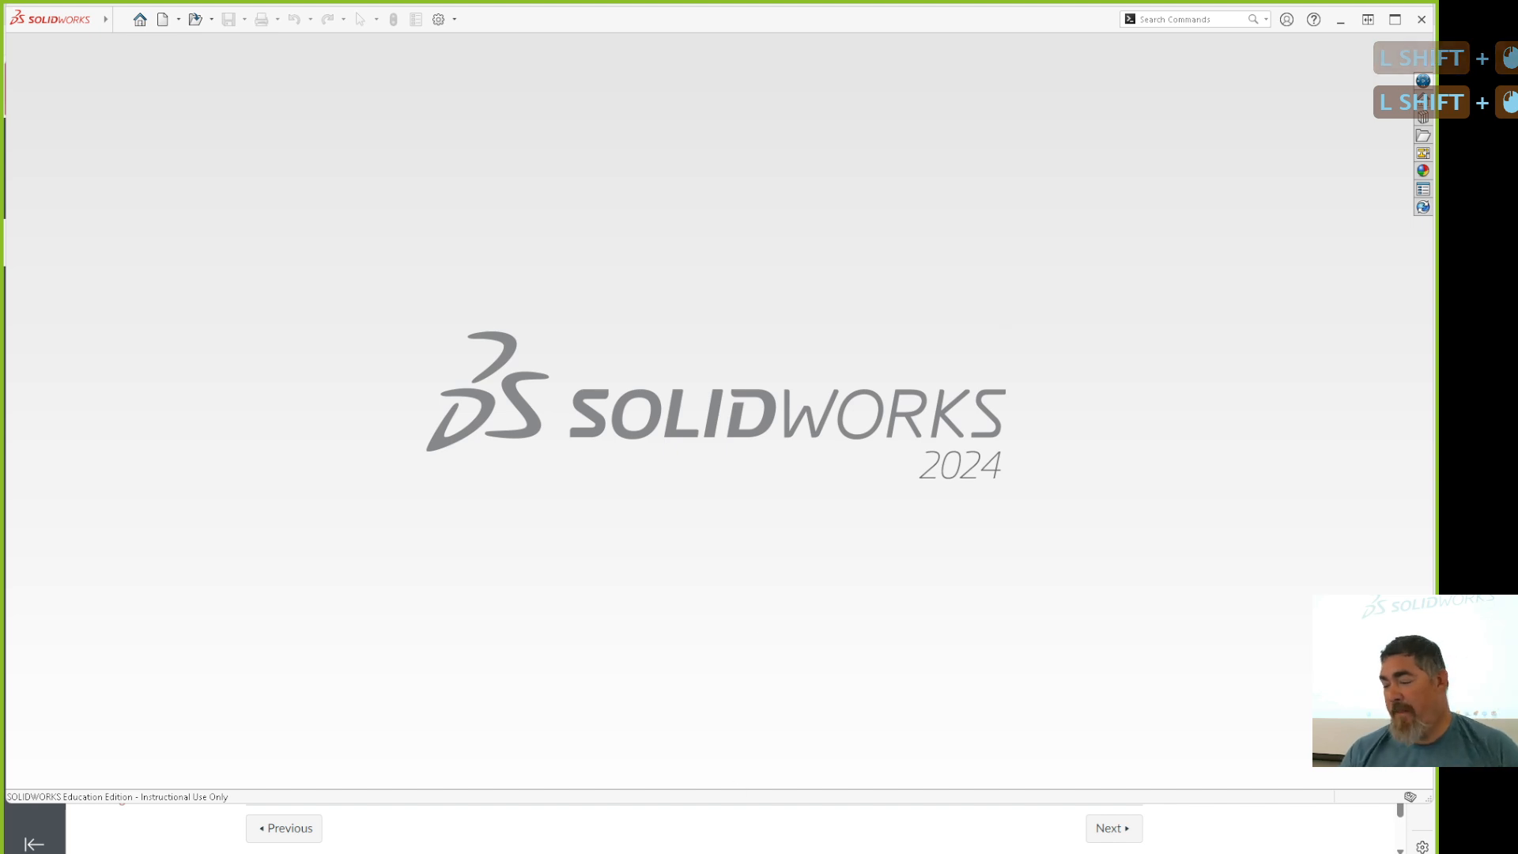
left_click(727, 853)
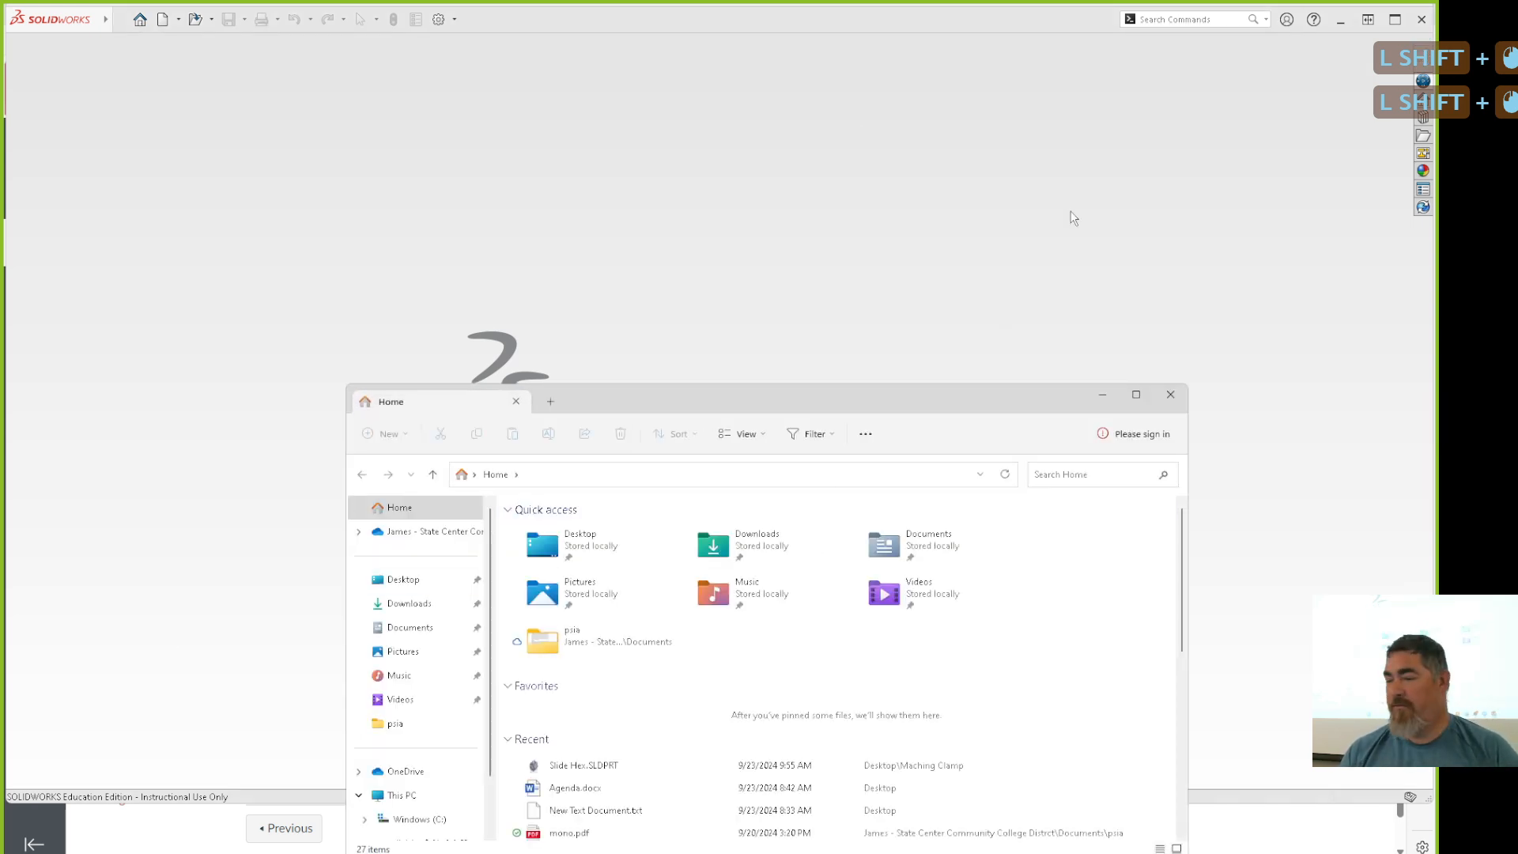
left_click(404, 589)
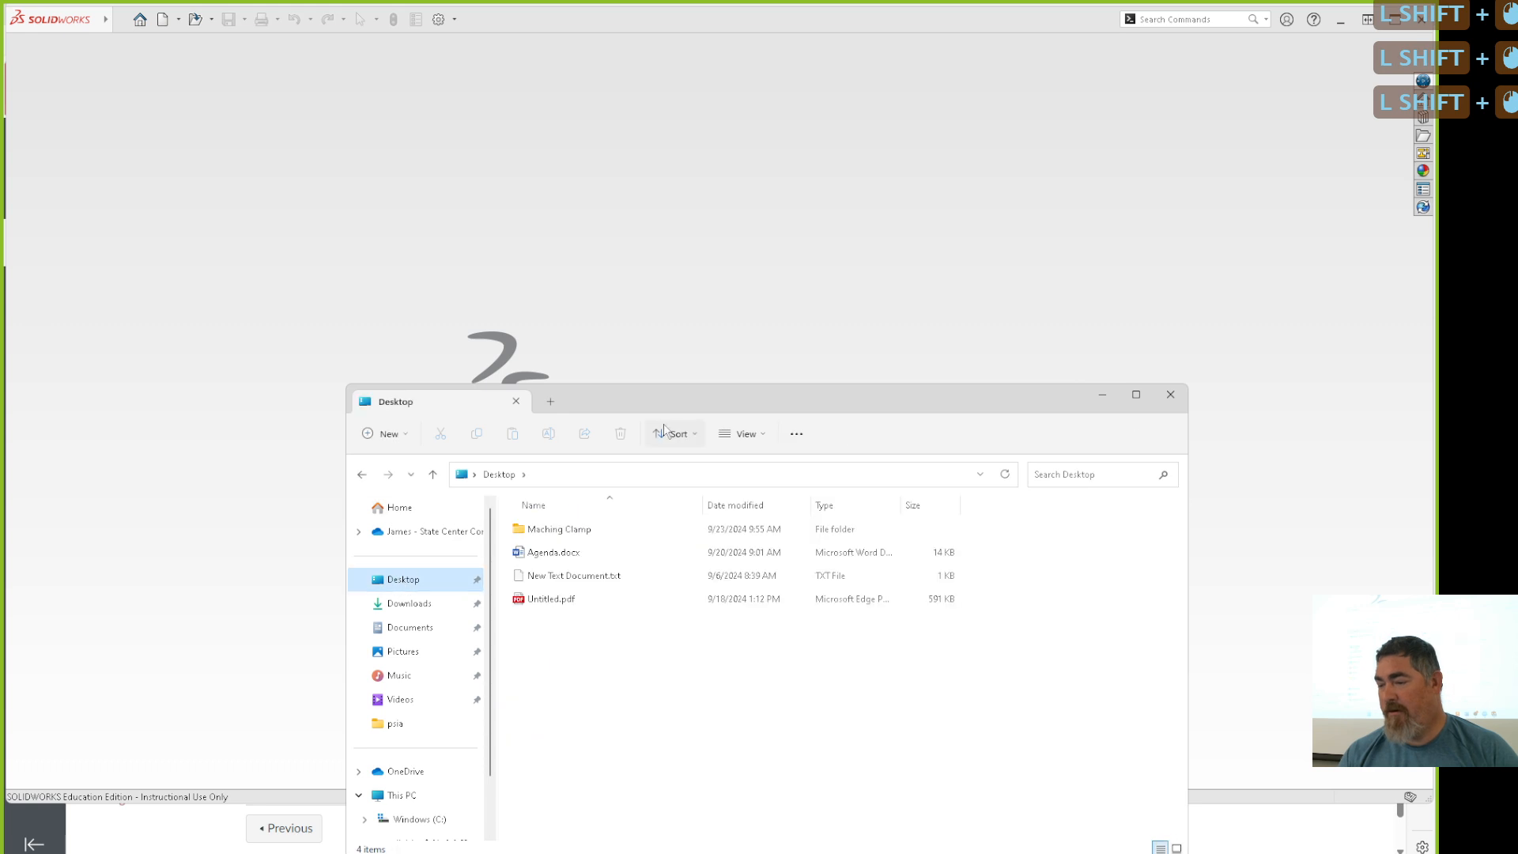
left_click_drag(675, 403, 717, 197)
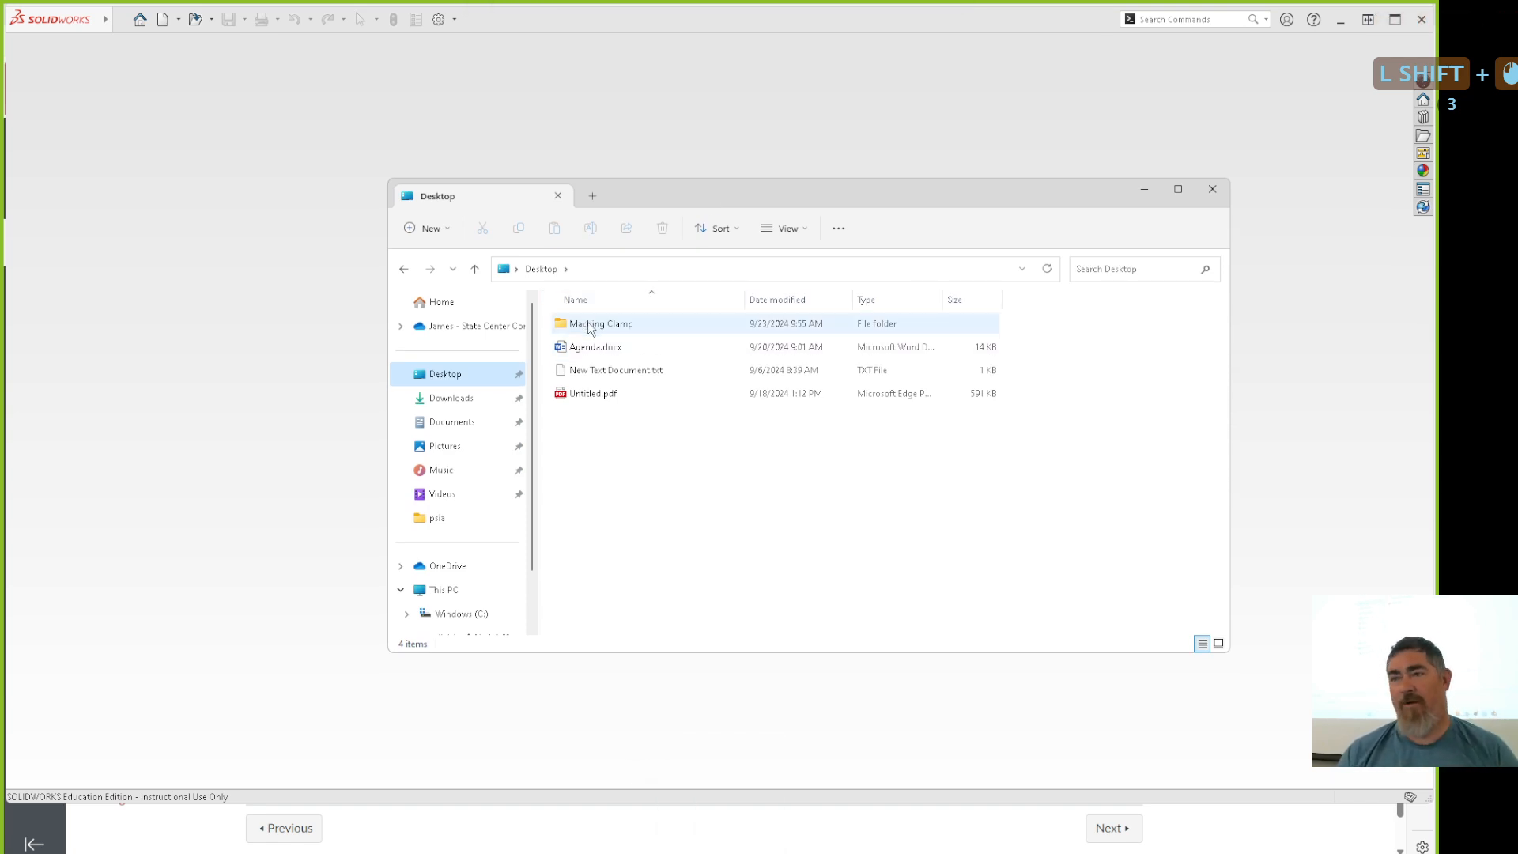
double_click(589, 329, "shift")
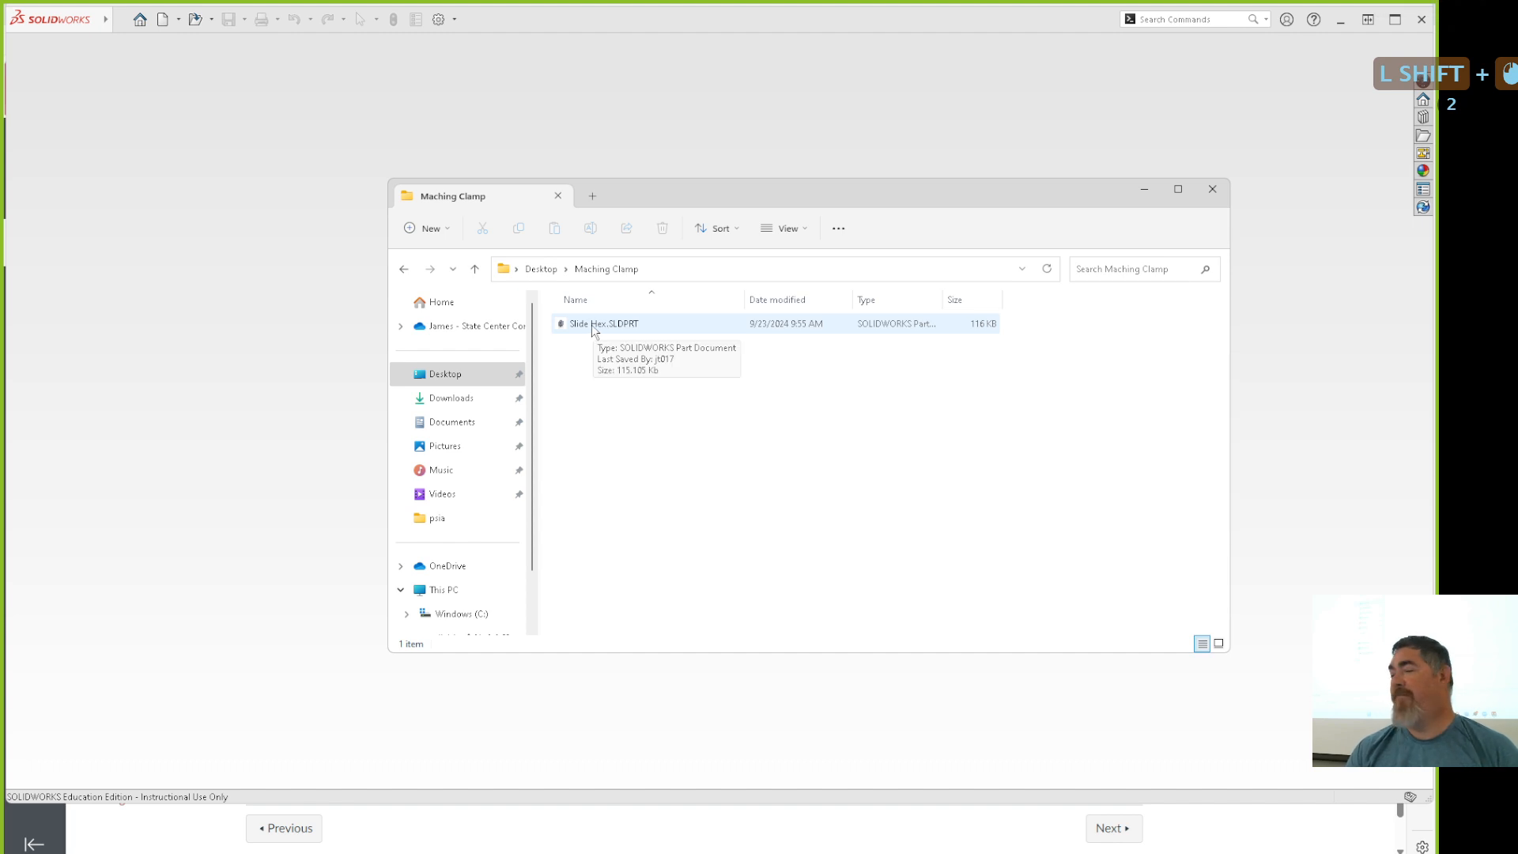
Duplicate Slide Hex.SLDPRT within the same folder and rename the copy Bar Hex.SLDPRT.
left_click_drag(593, 328, 672, 467, "ctrl")
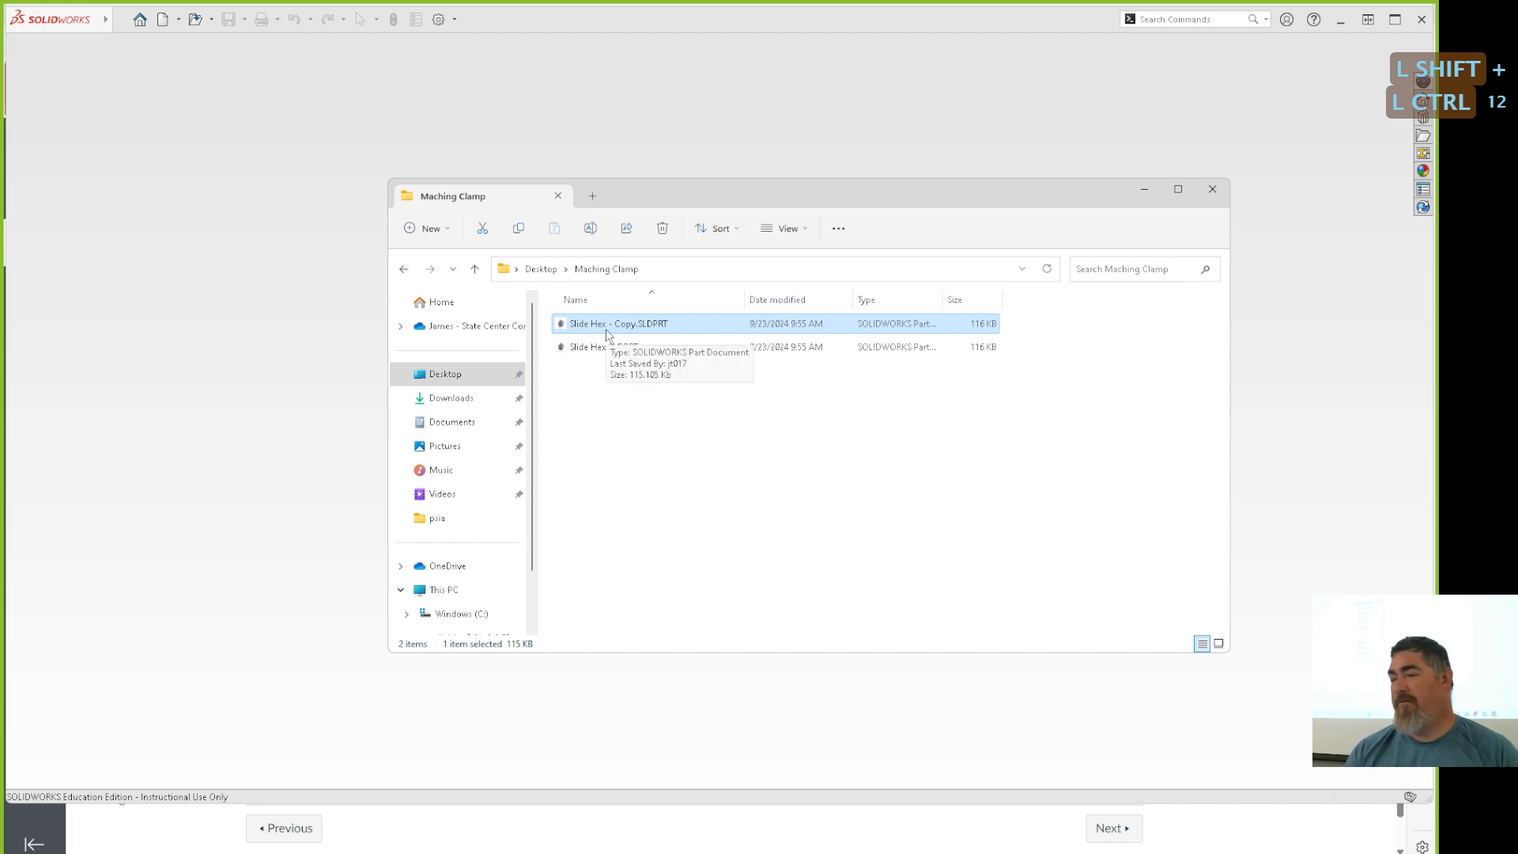
left_click(629, 329, "shift")
left_click(627, 327, "shift")
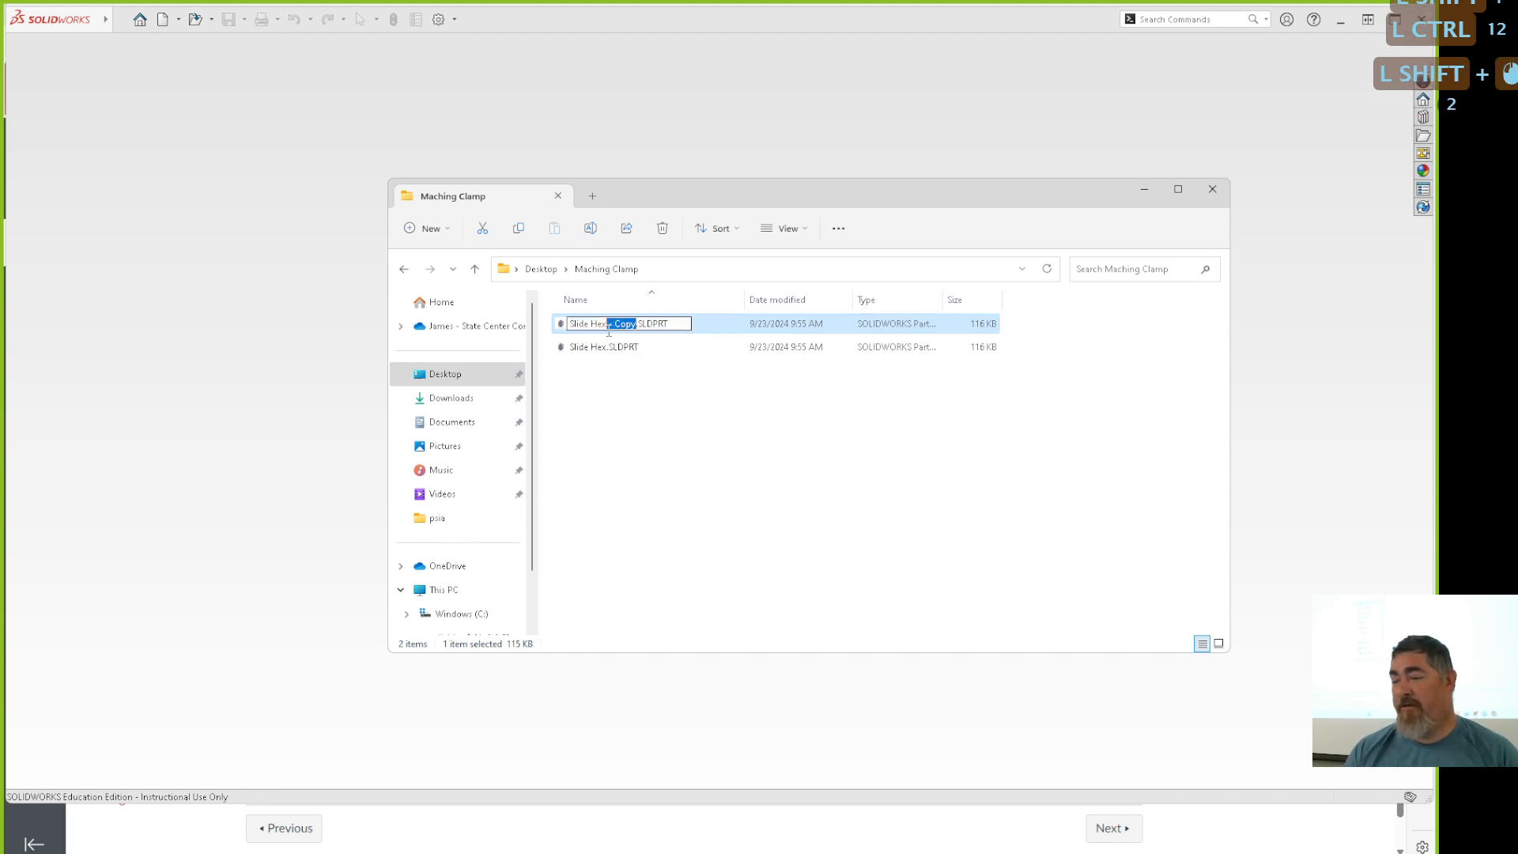
key("shift+BackSpace")
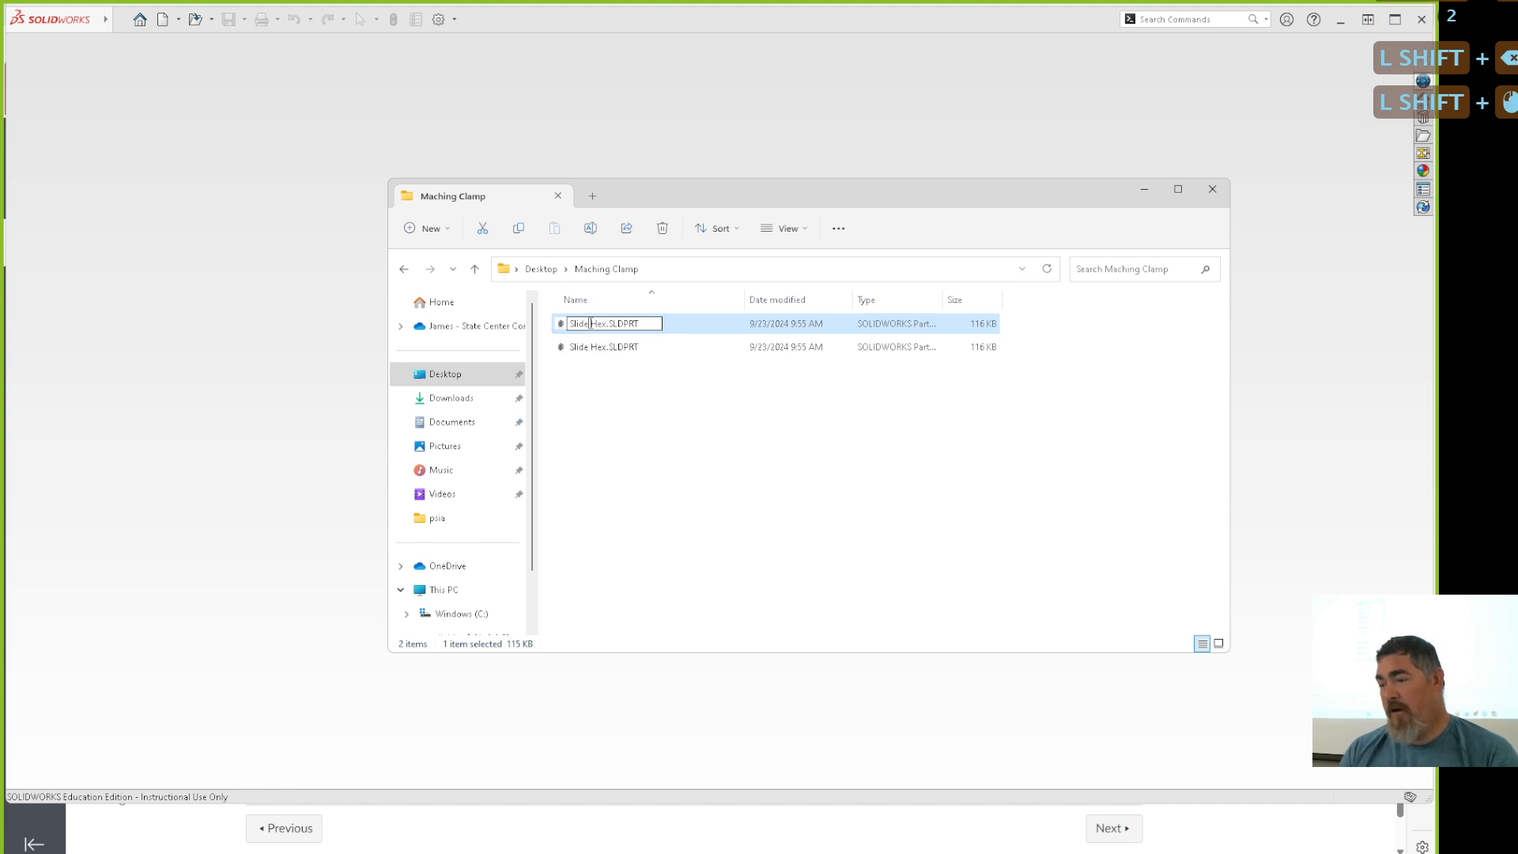
left_click_drag(589, 324, 569, 323)
type("Bar")
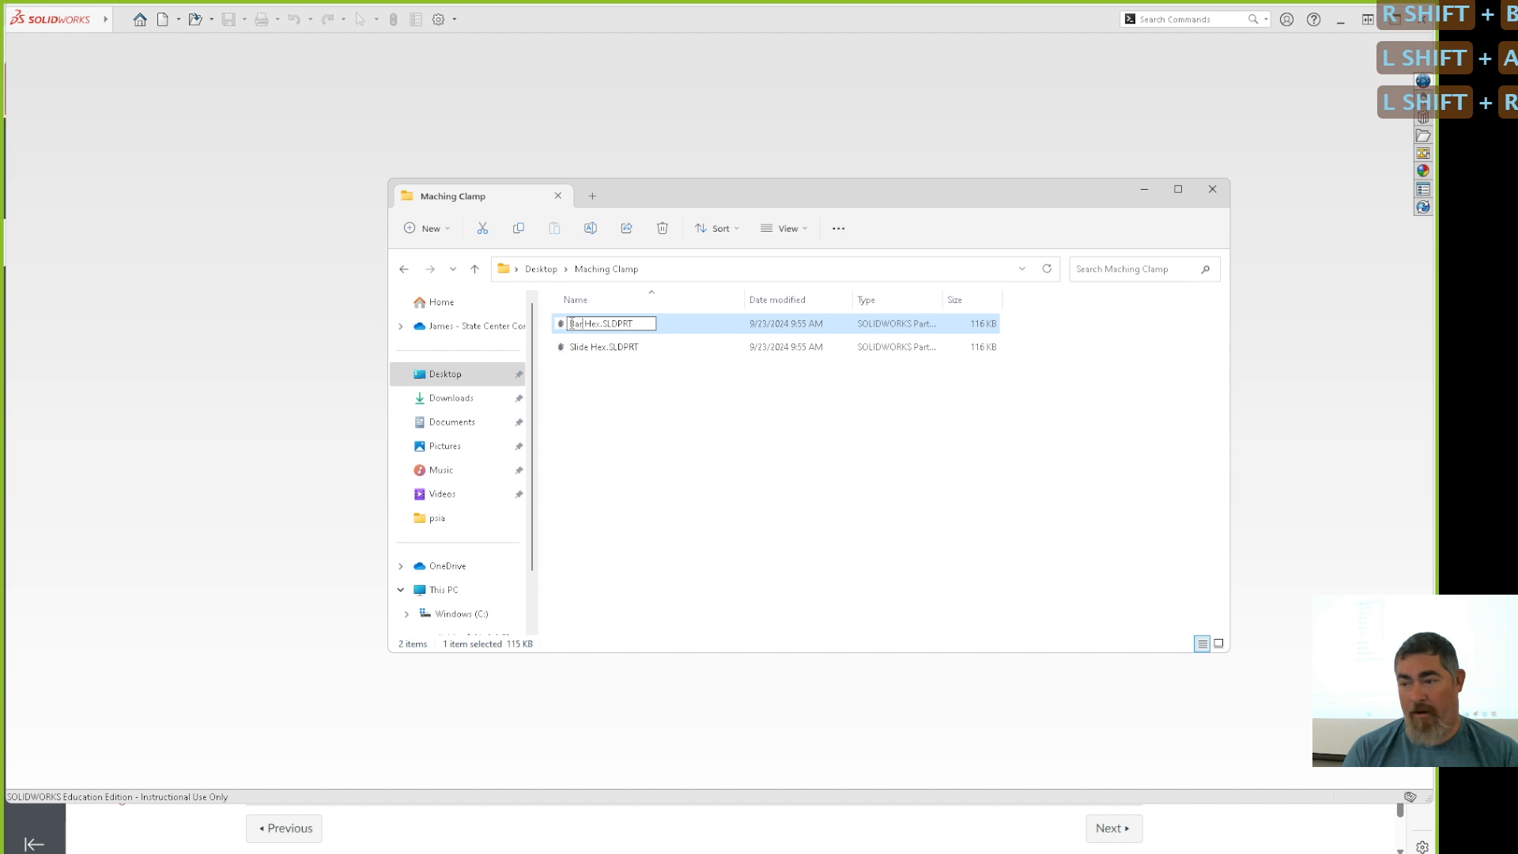
key("shift+Left")
key("Return")
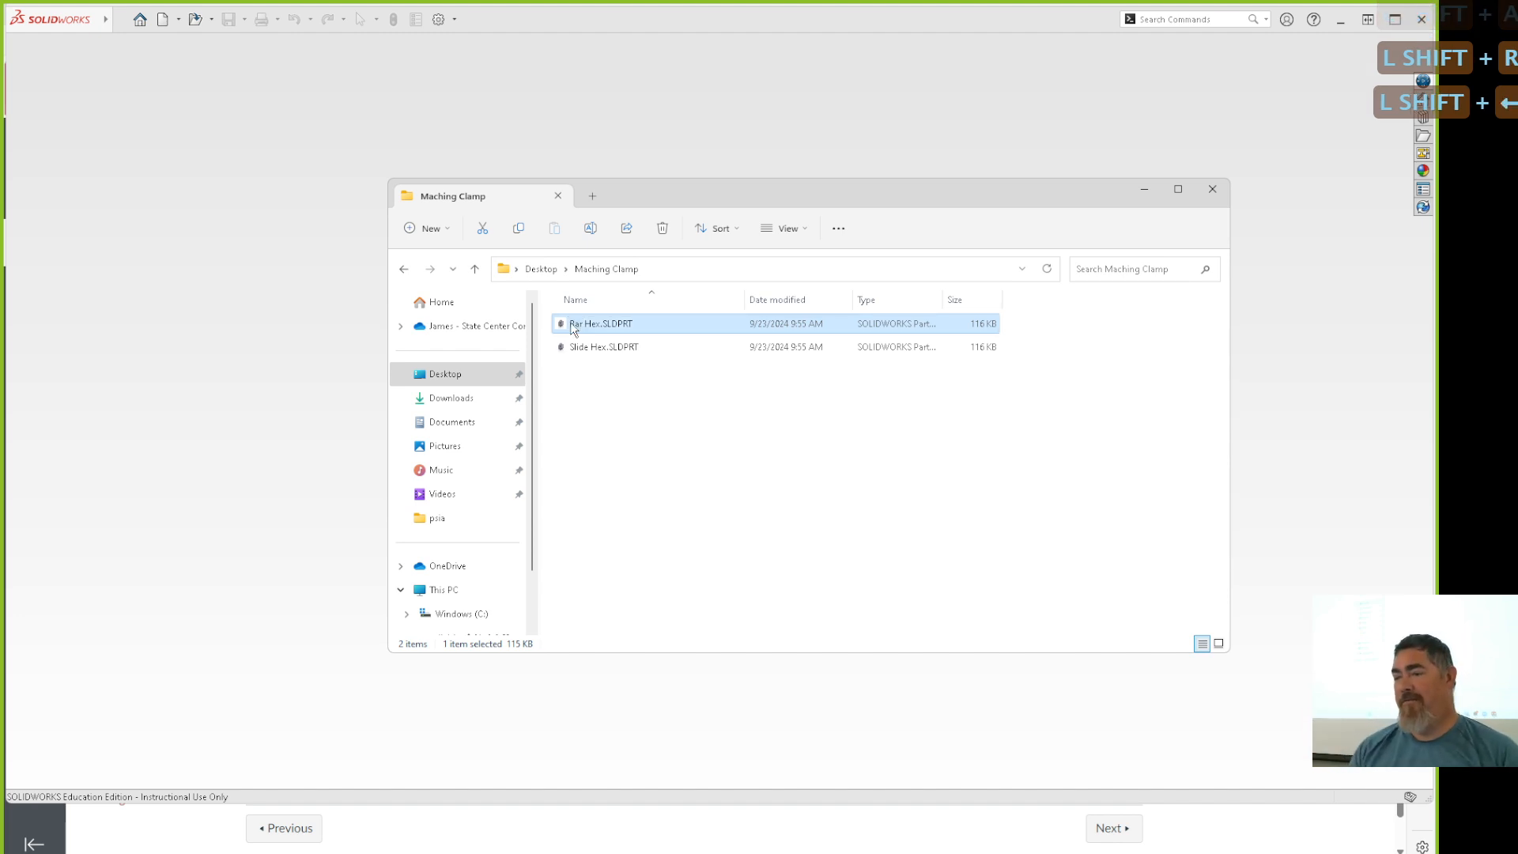
Open Bar Hex.SLDPRT and start editing its 3/8 Clearance Hole feature.
double_click(571, 321)
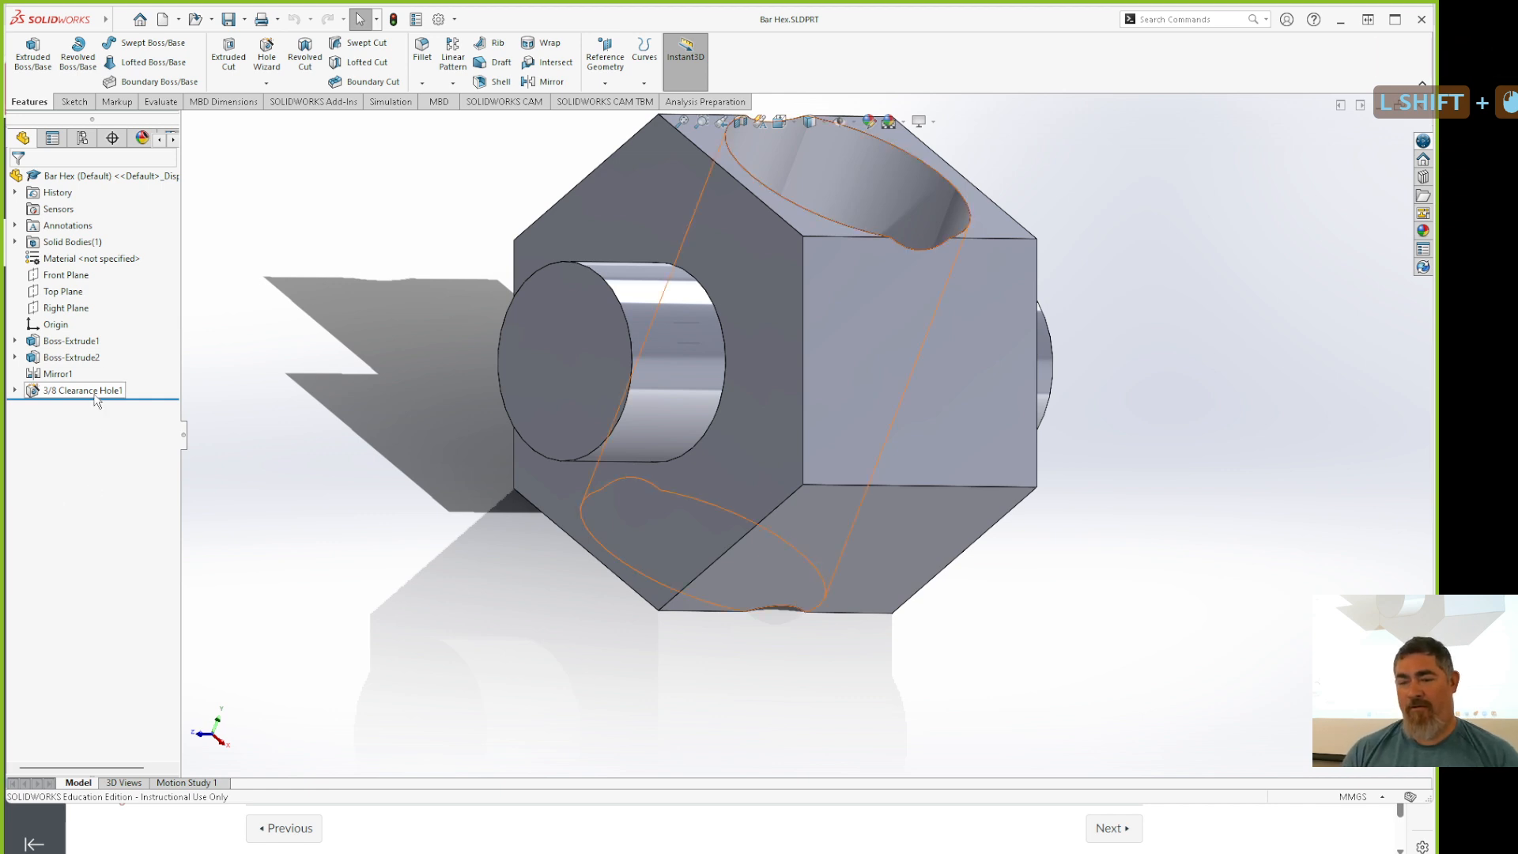
double_click(96, 400, "shift")
right_click(95, 392)
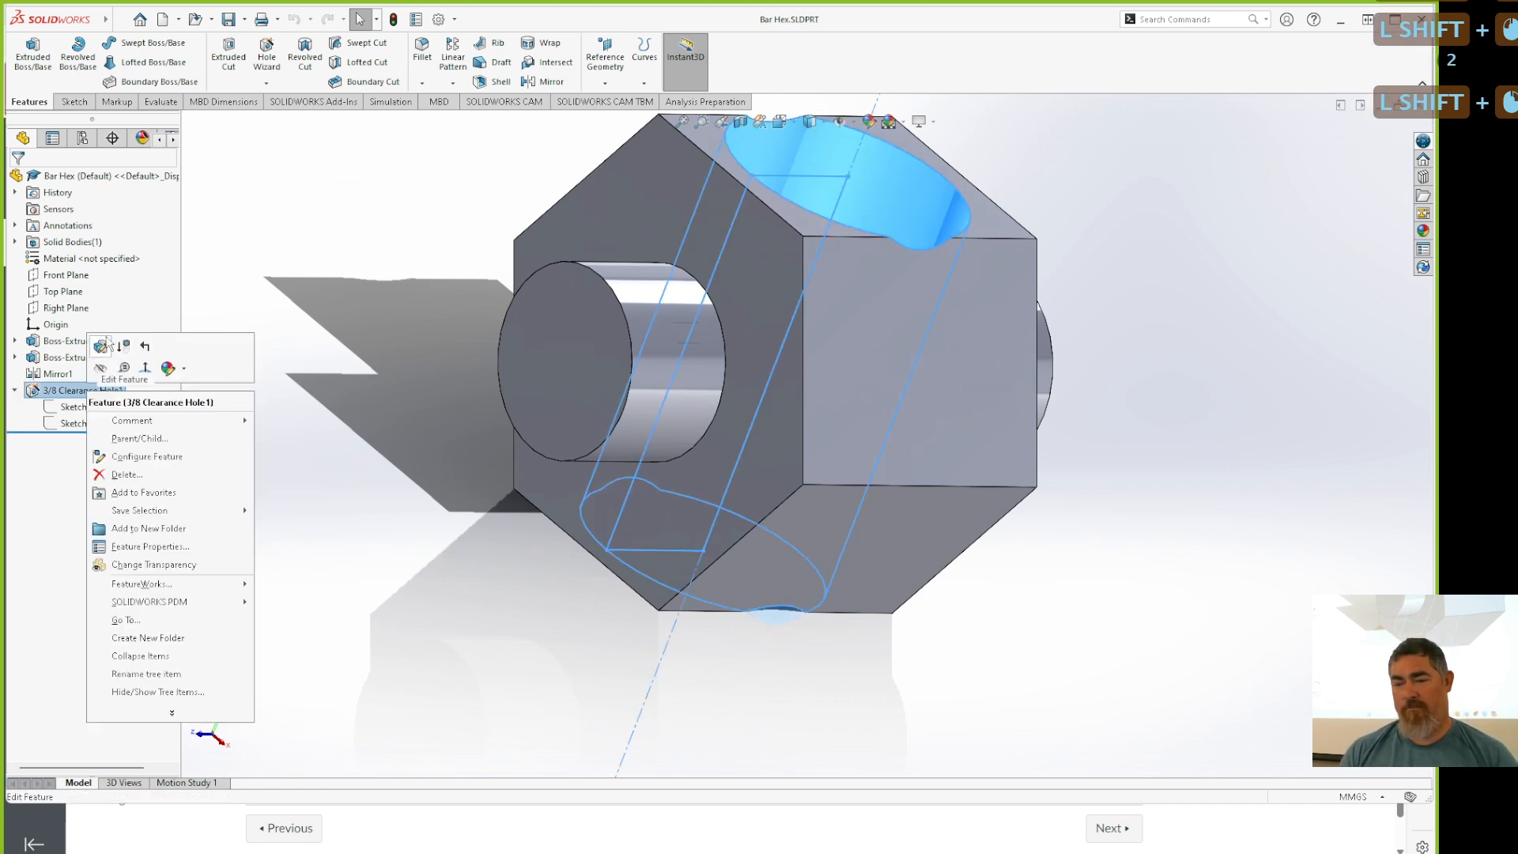
key("Escape")
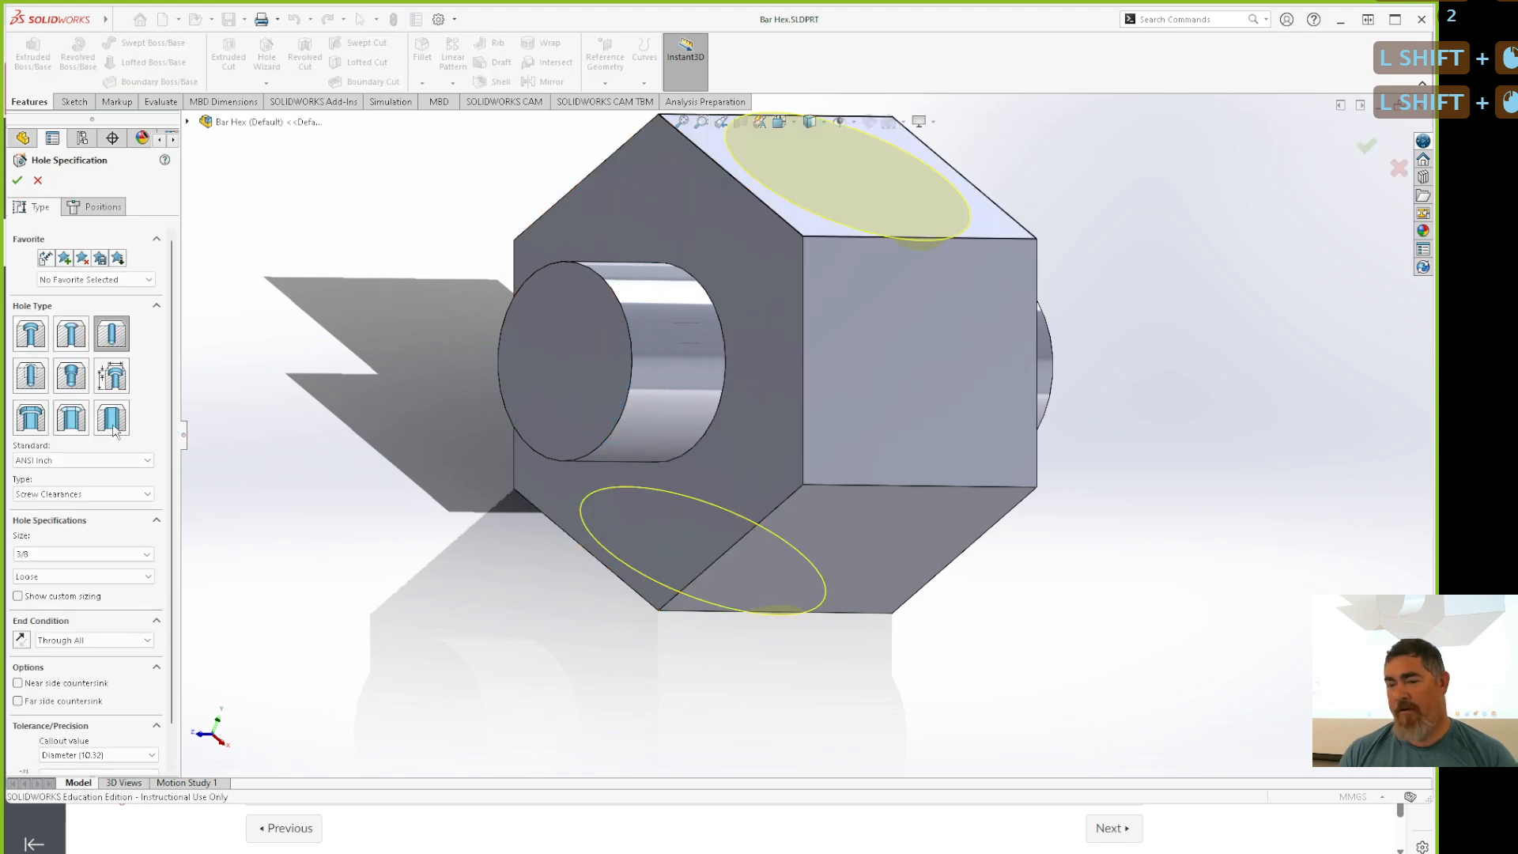
Change the hole to an ANSI Metric bottoming tapped hole of size M4x0.7.
left_click(45, 387)
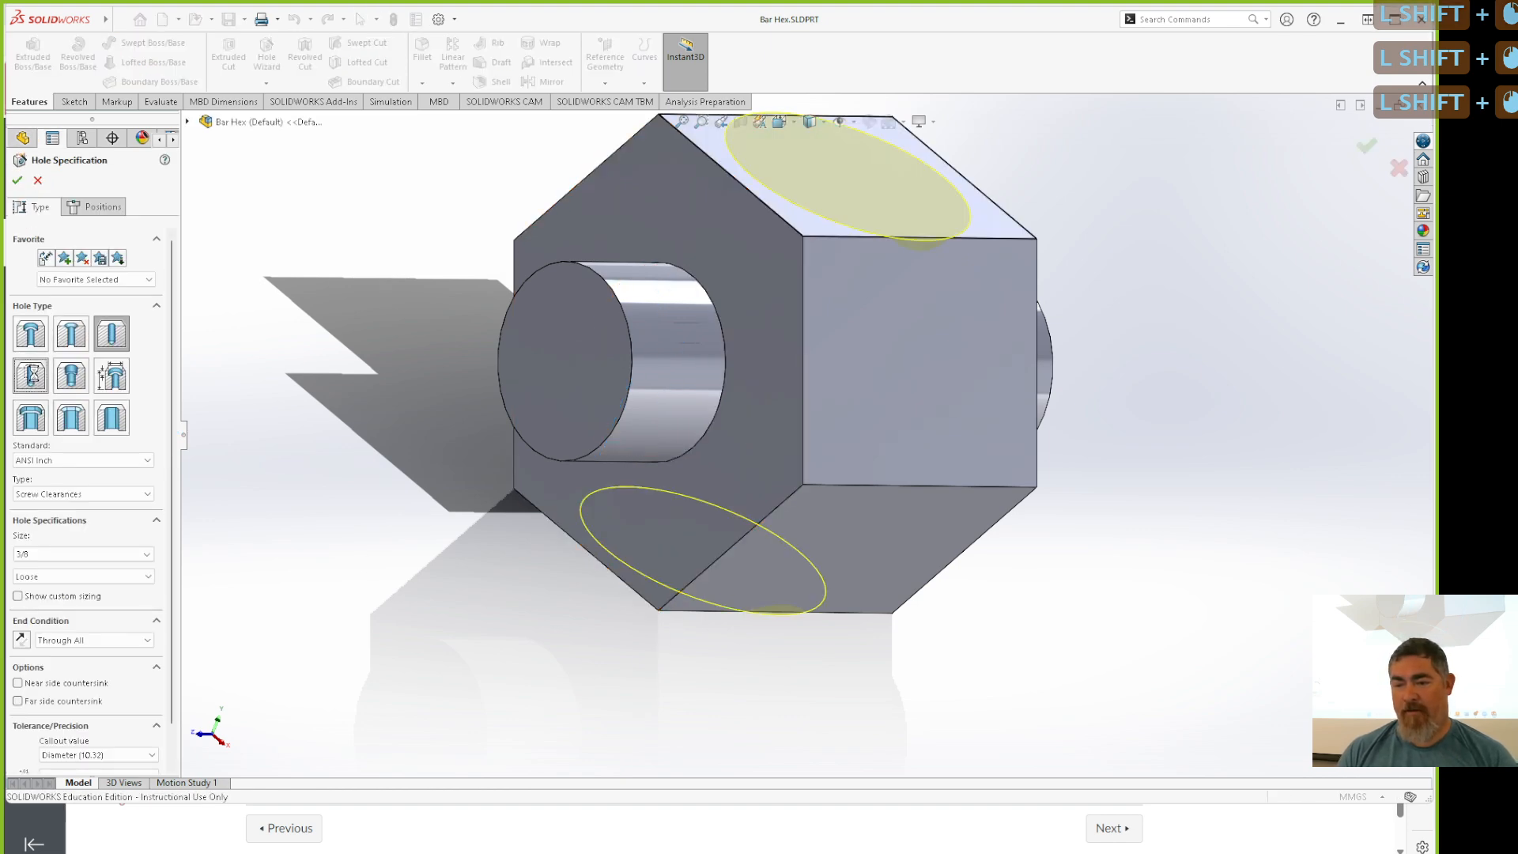
left_click(66, 461)
left_click(67, 483)
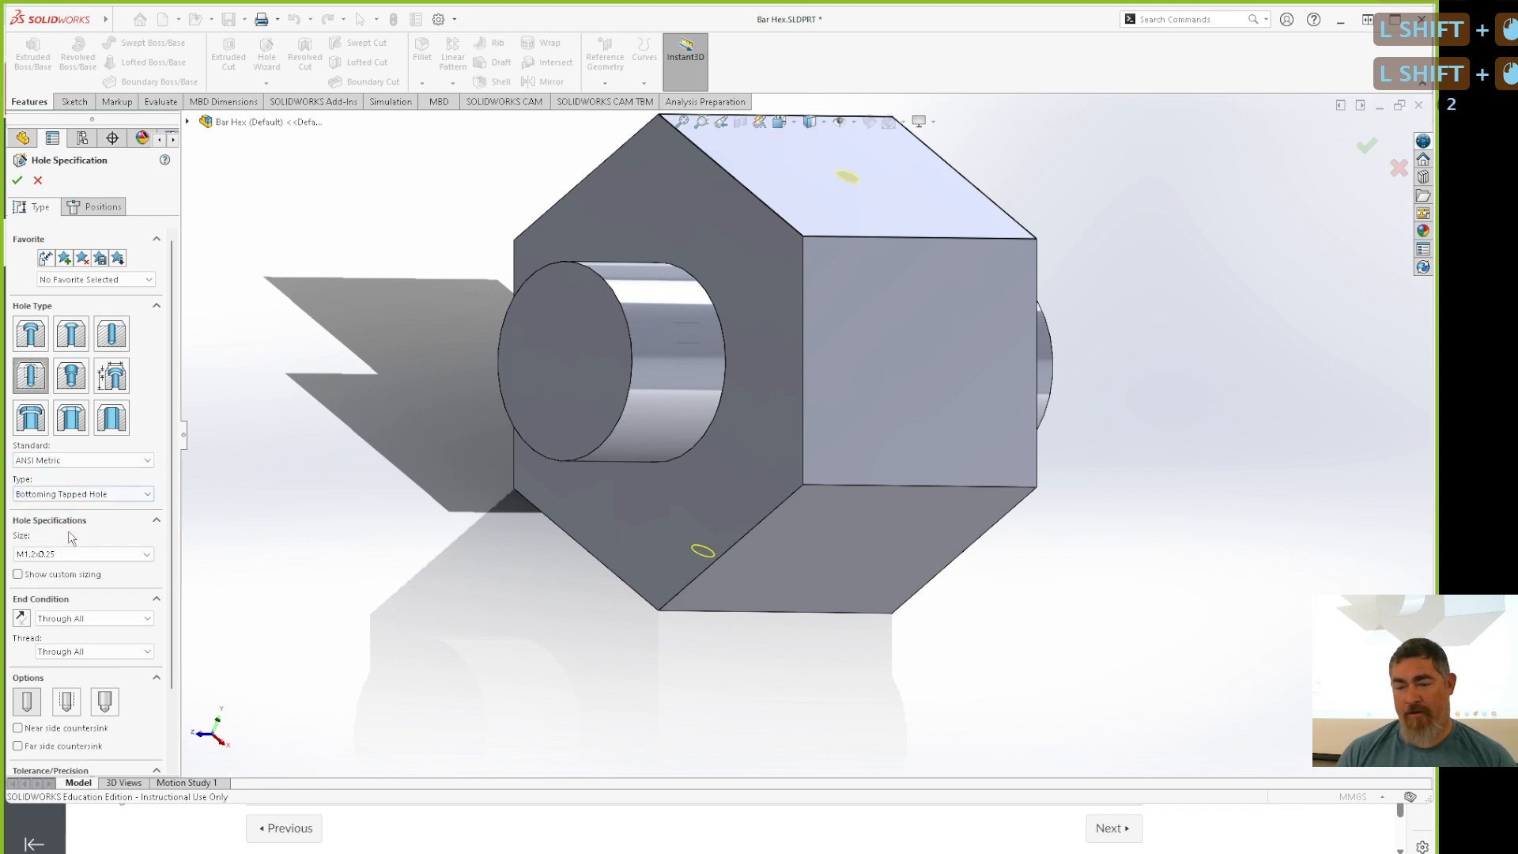
left_click(64, 555)
left_click(53, 665)
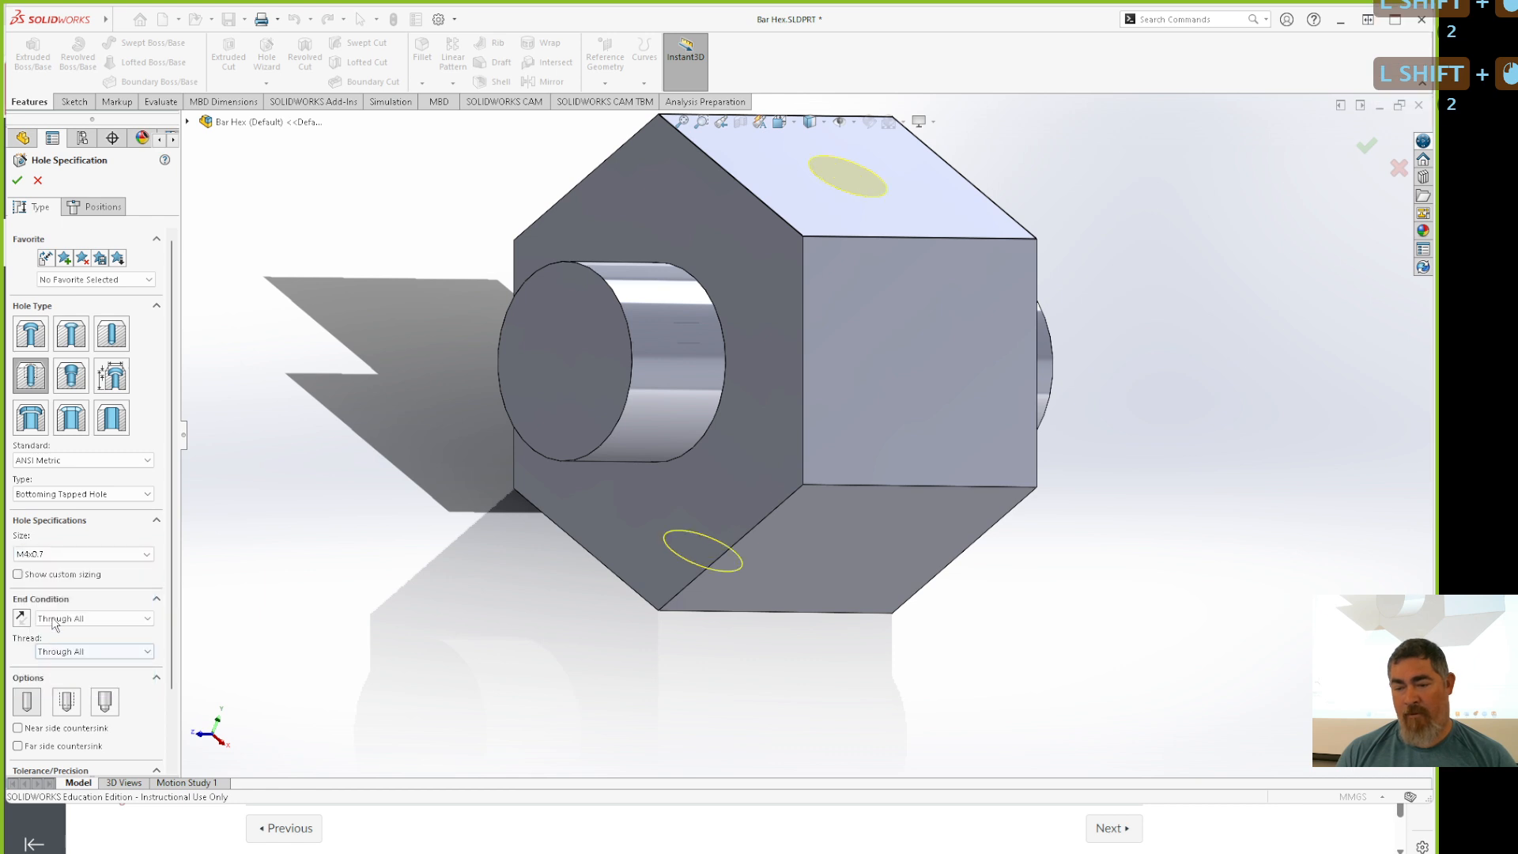
Give the tapped hole a blind end condition with a depth of 10 mm and accept the feature.
left_click(79, 618)
left_click(73, 632)
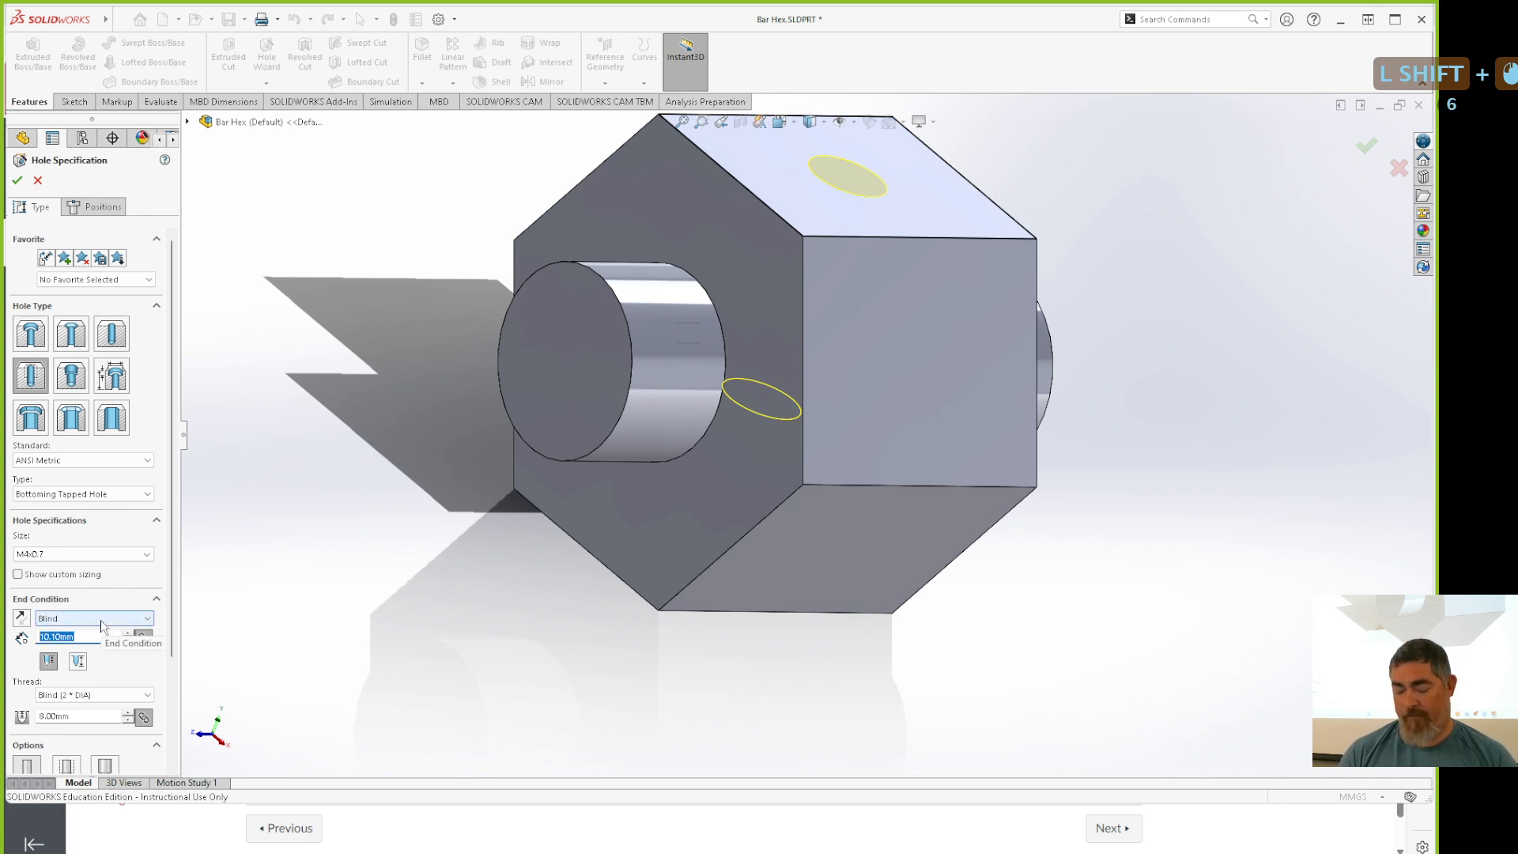
type("10")
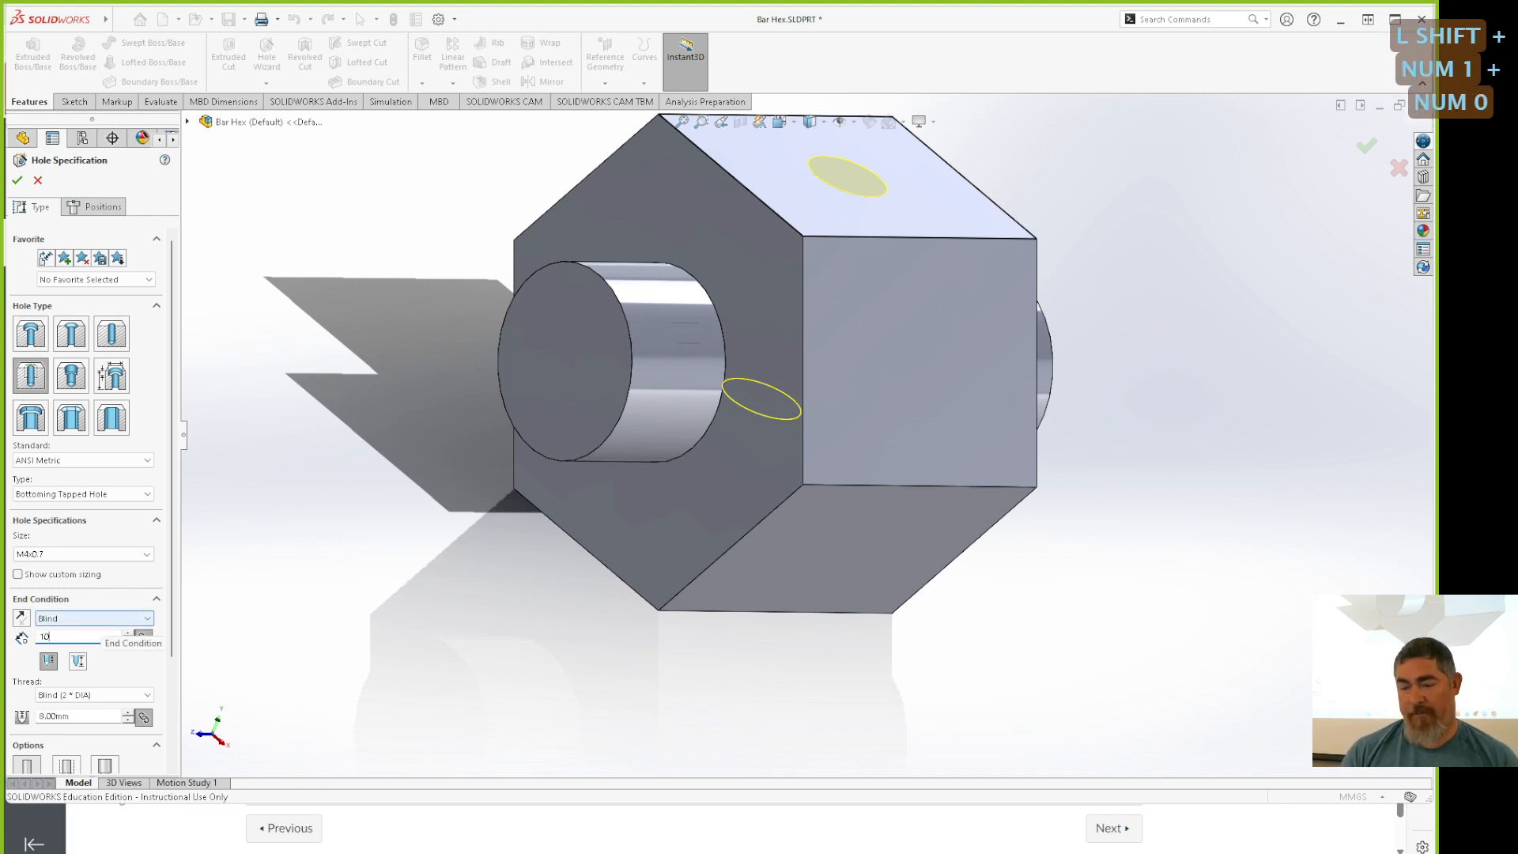
left_click(17, 181)
Reopen the M4x0.7 tapped hole's definition, switch its thread option to cosmetic thread and accept the change.
left_click(415, 586)
middle_click_drag(350, 458, 386, 441)
scroll(339, 534, "down", 5)
scroll(386, 440, "up", 5)
middle_click_drag(890, 257, 759, 378, "shift")
right_click(107, 387)
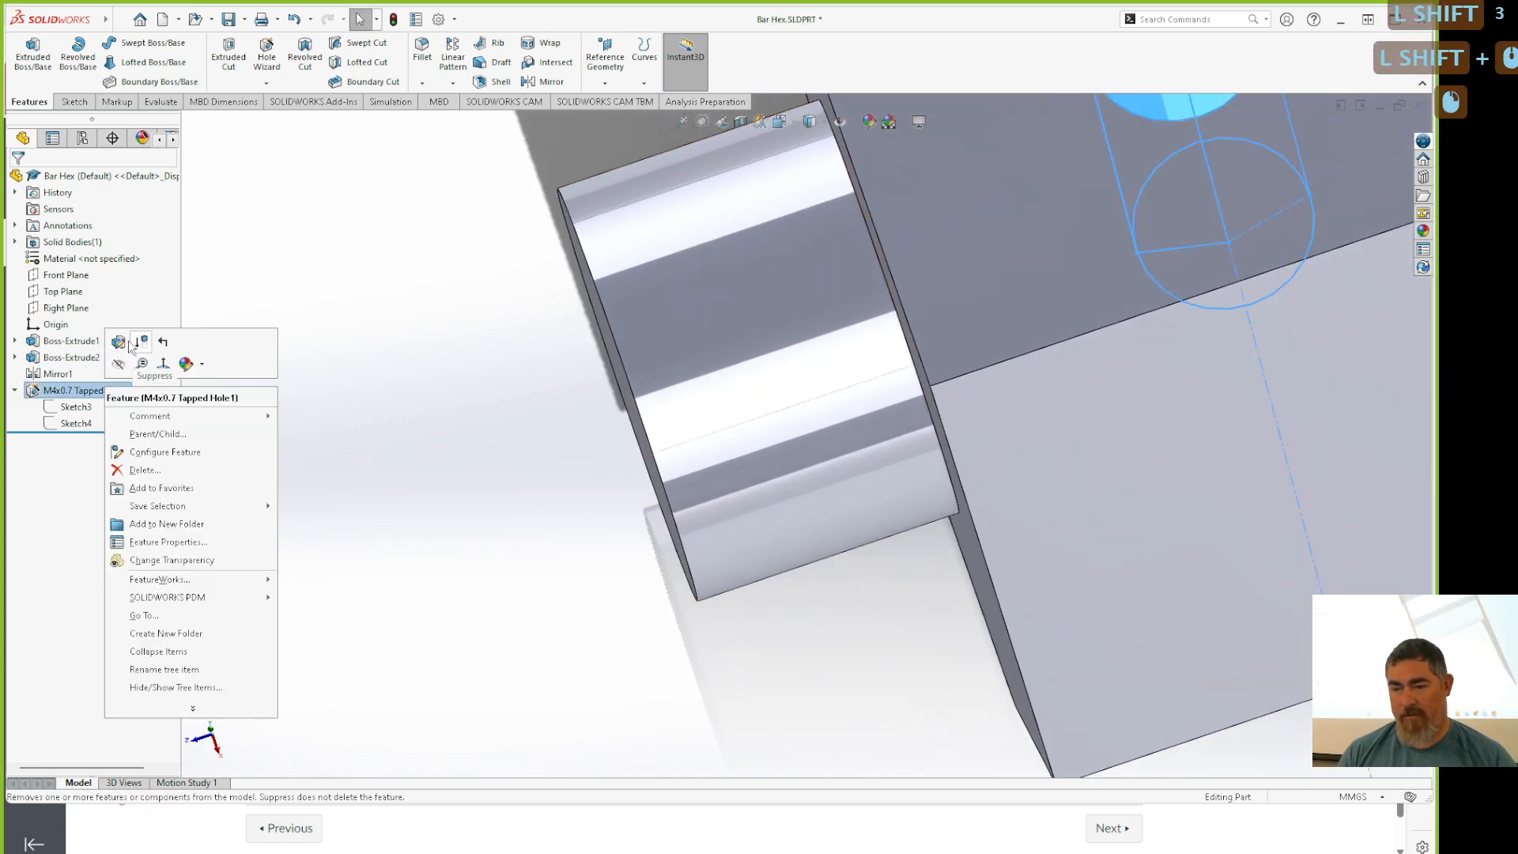
left_click(120, 342)
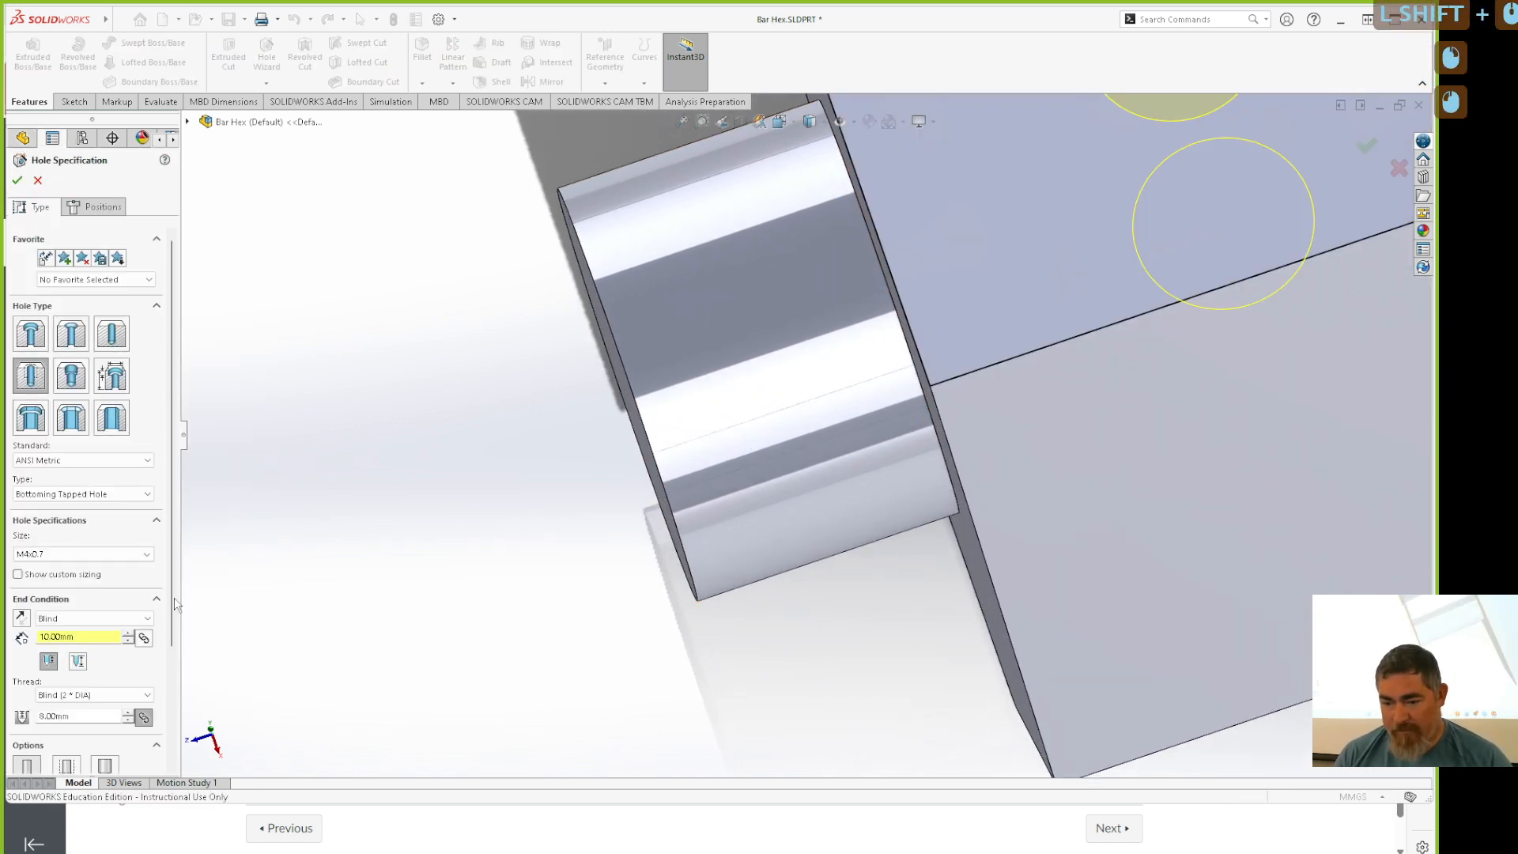
scroll(176, 569, "down", 3)
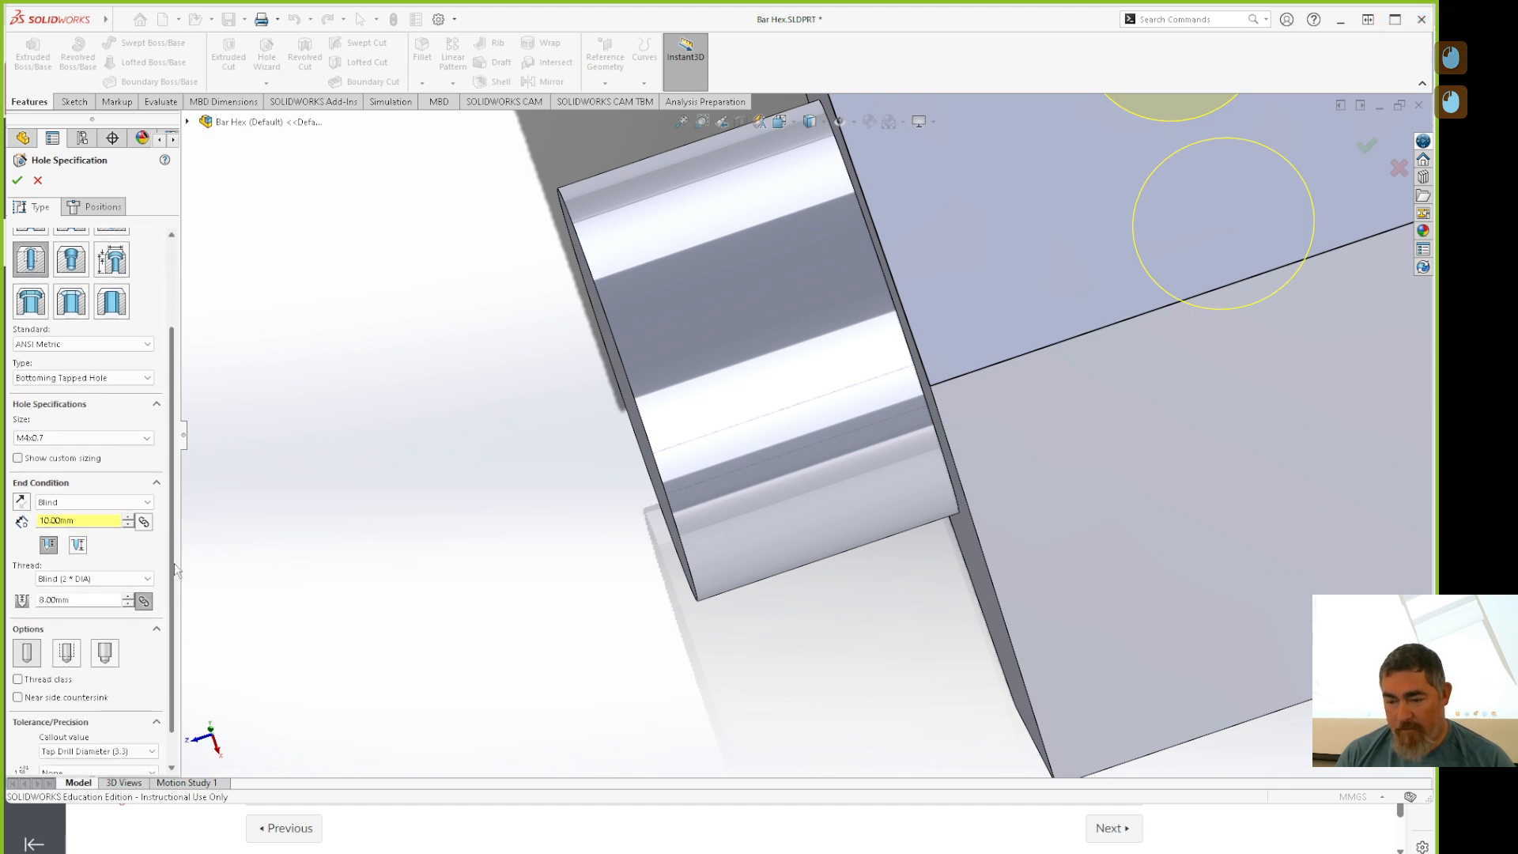
scroll(175, 569, "down", 1)
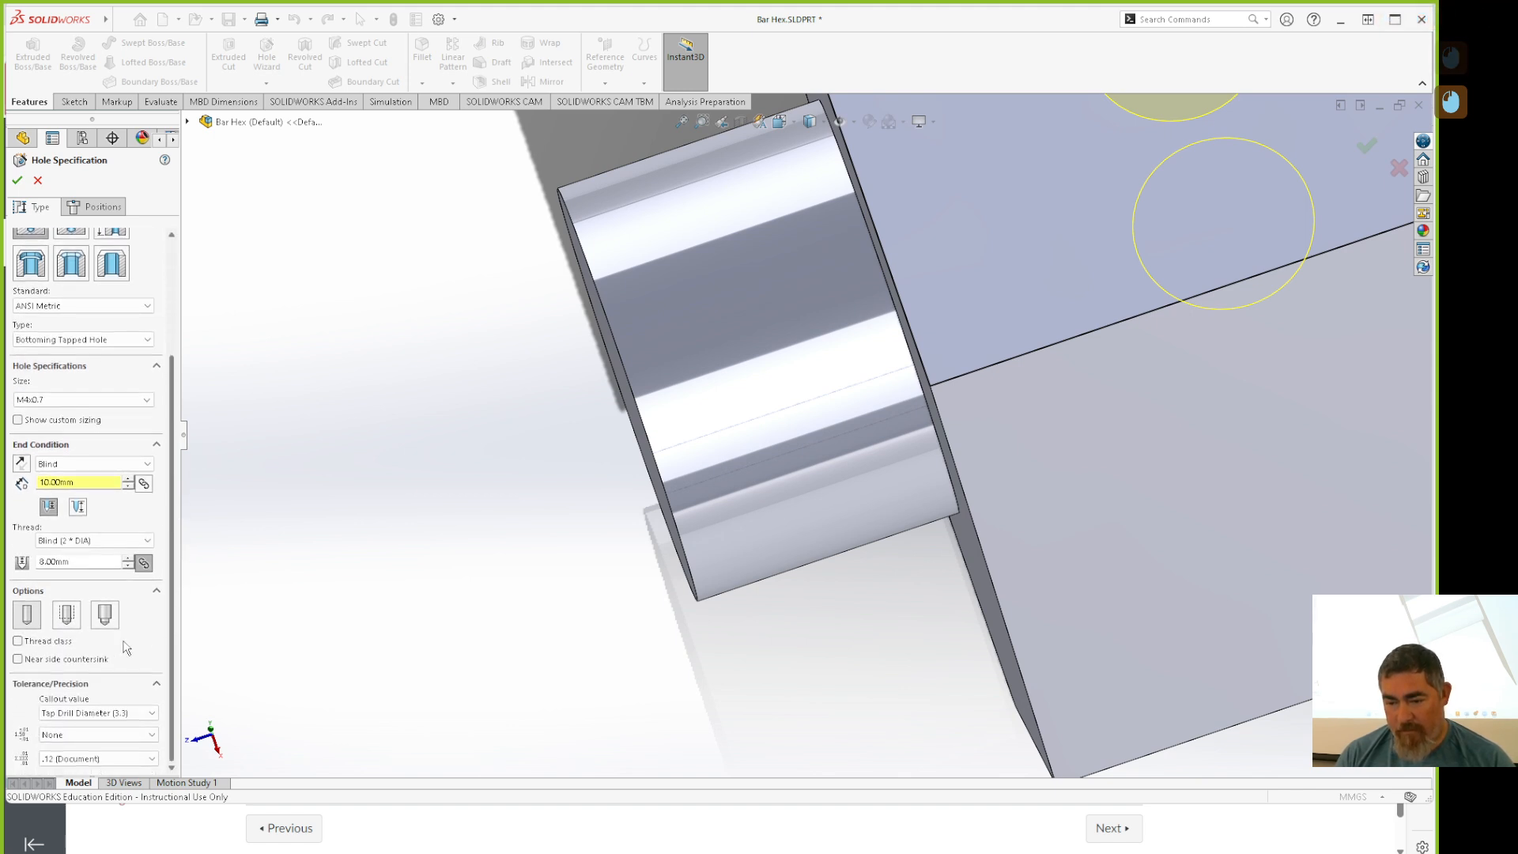
left_click(34, 616)
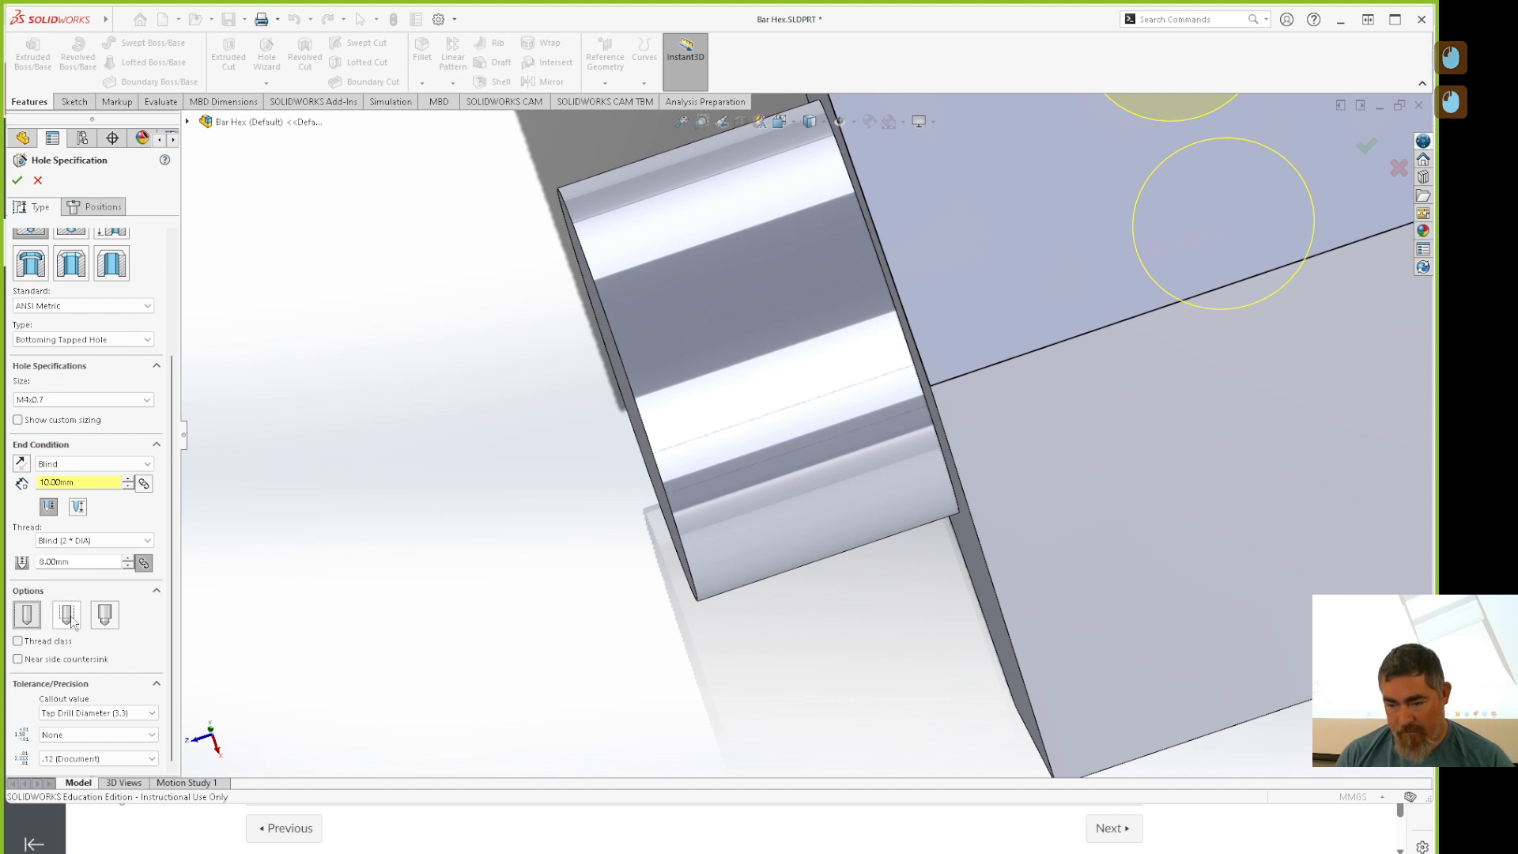
left_click(68, 616)
scroll(341, 599, "up", 6)
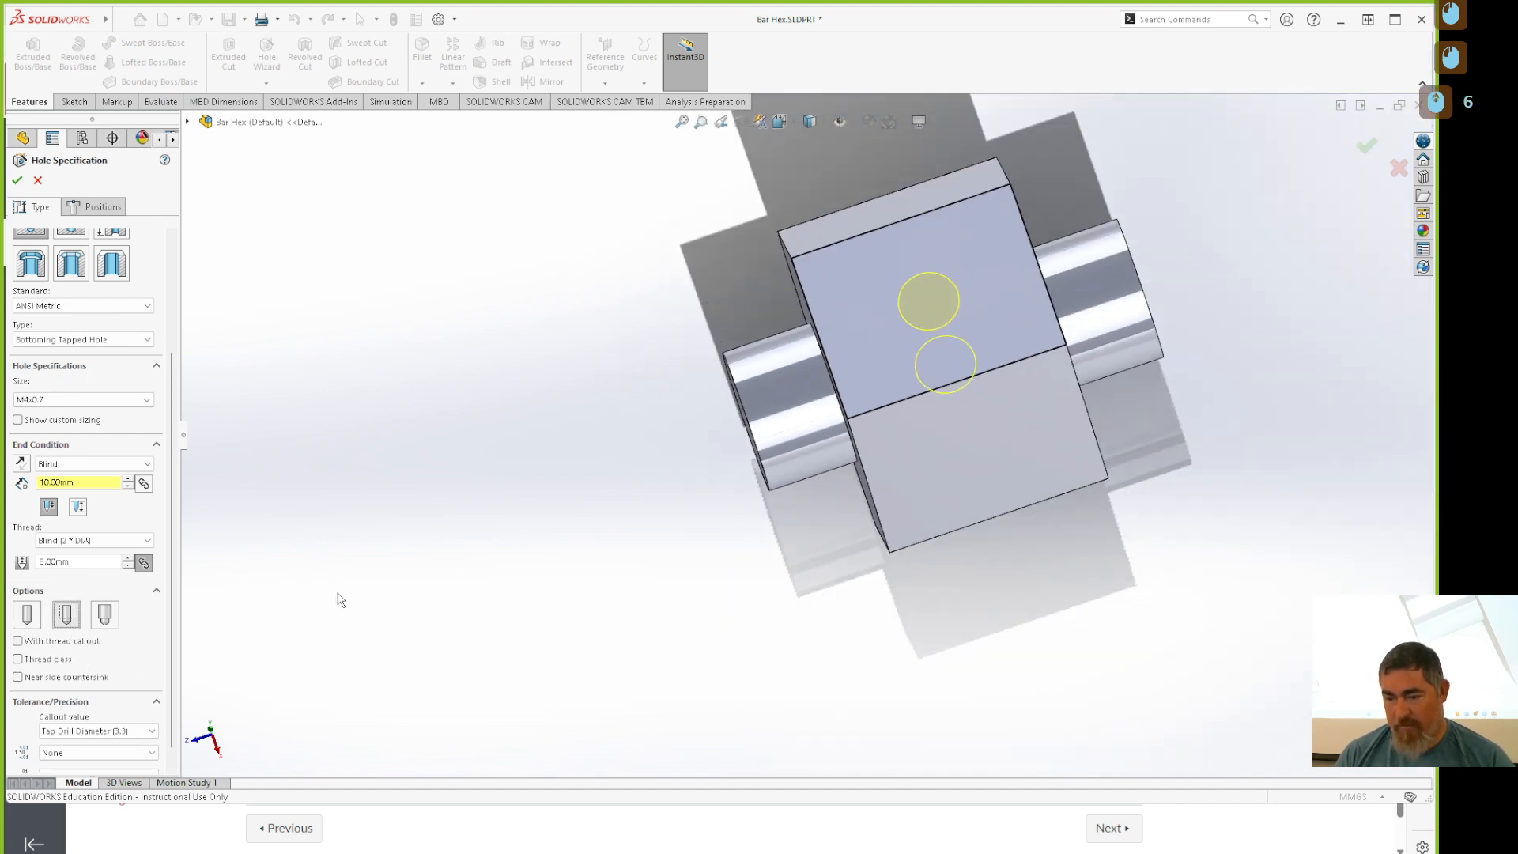
mouse_move(392, 611)
middle_mouse_down("shift")
mouse_move(399, 593)
mouse_move(393, 622)
middle_mouse_up("shift")
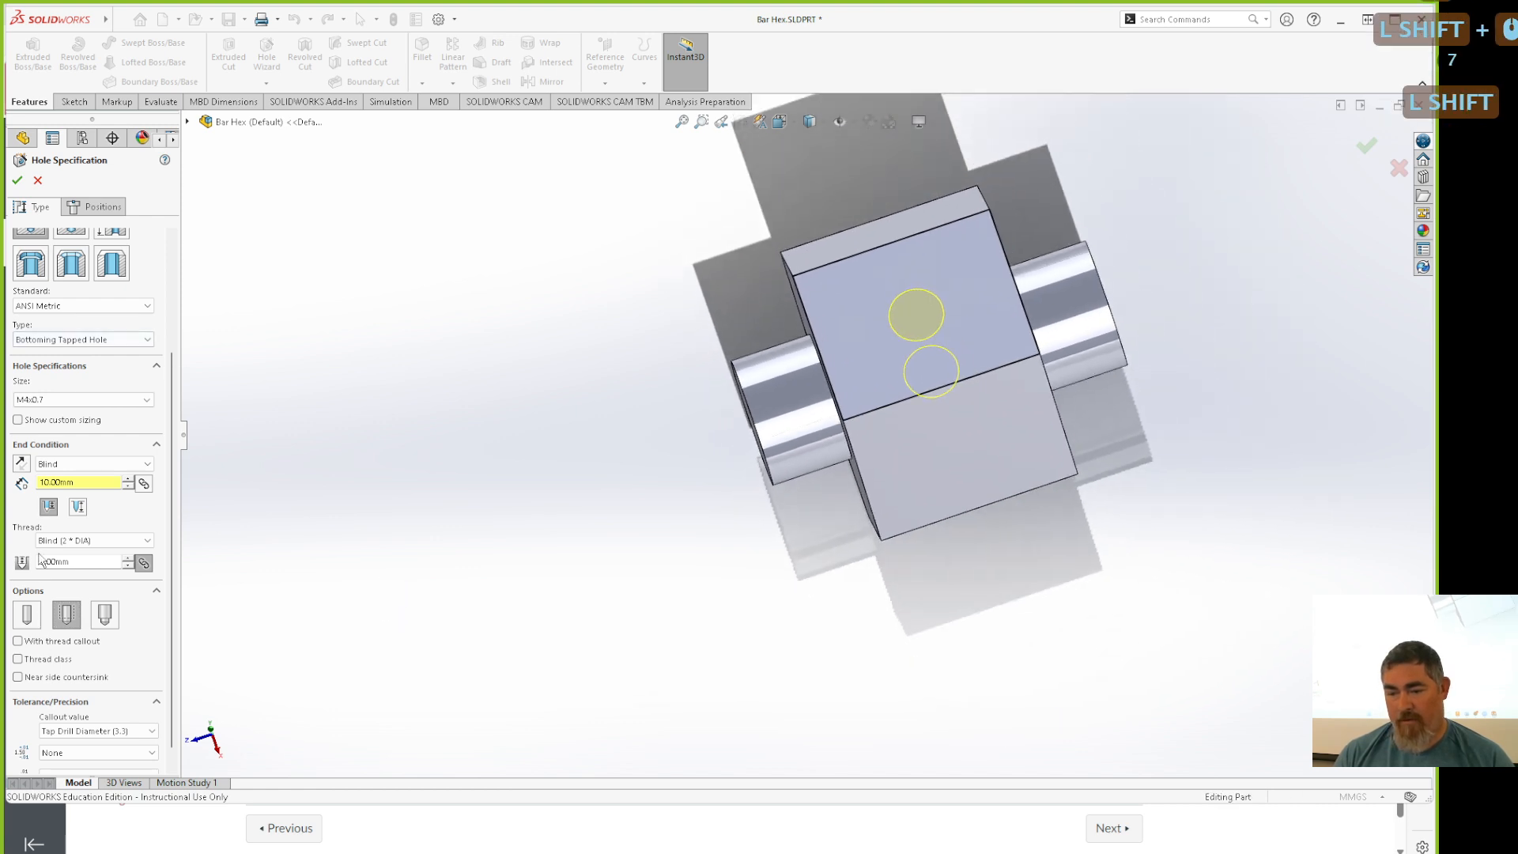
left_click(16, 180)
Examine the tapped hole and its cosmetic thread on the hex body's sloped face.
left_click(606, 604)
middle_click_drag(607, 604, 658, 606, "shift")
middle_click_drag(658, 606, 712, 589)
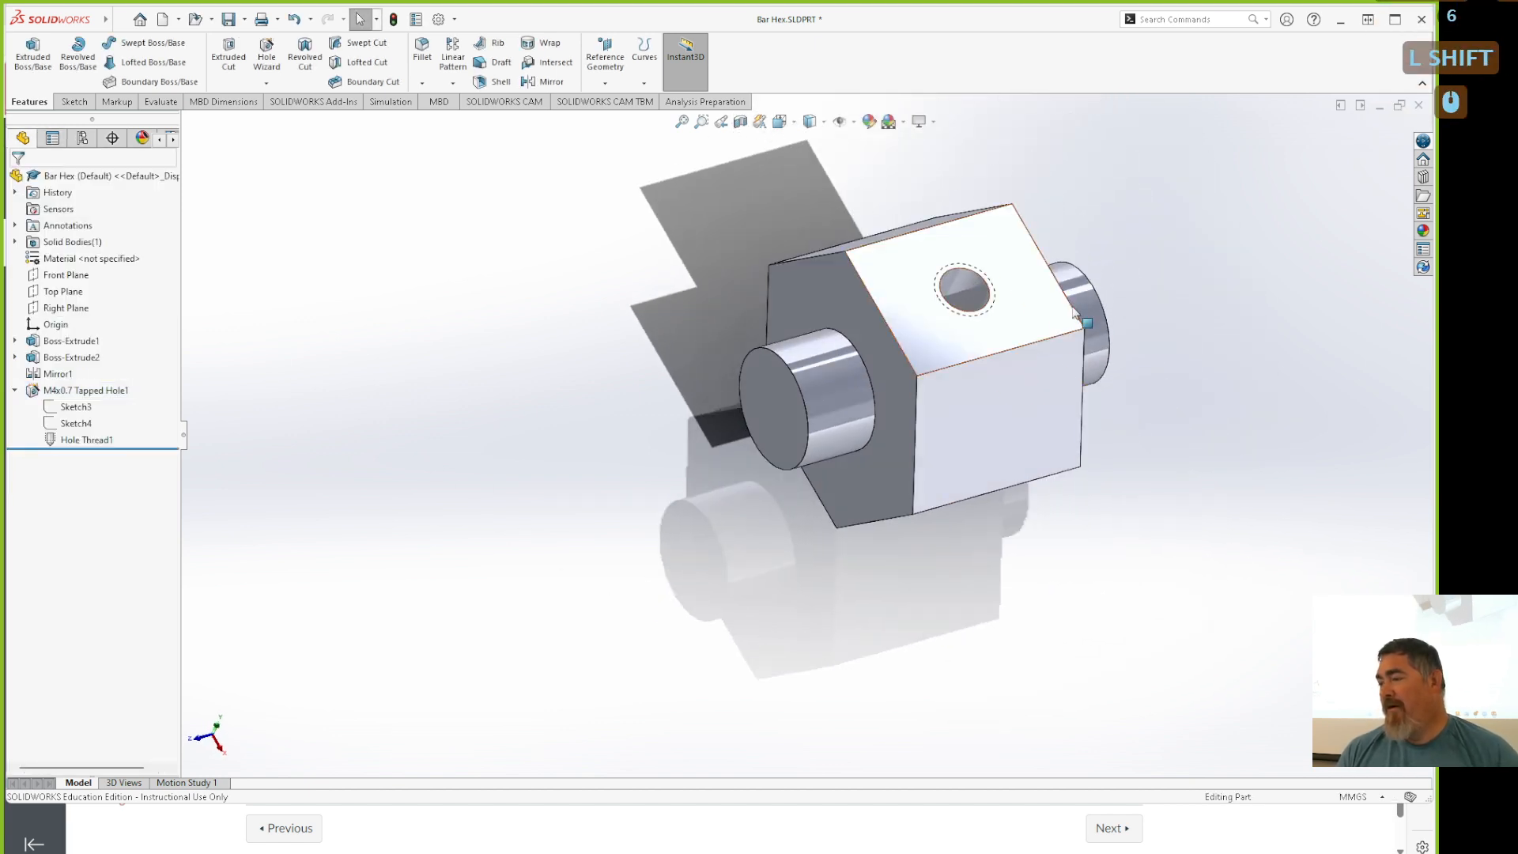
left_click(992, 315)
left_click(472, 444)
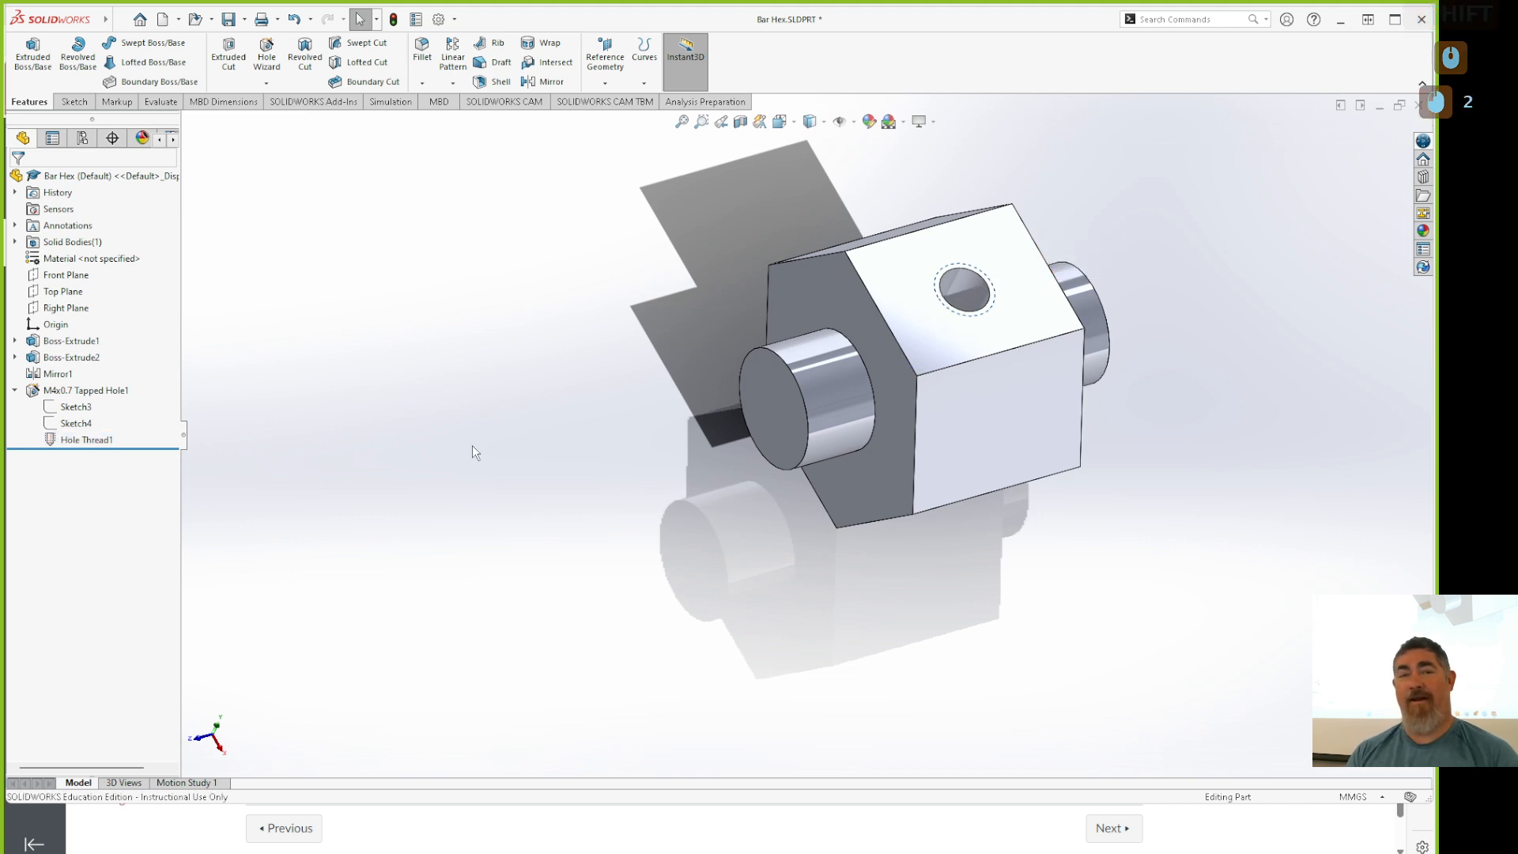
scroll(1315, 60, "down", 3)
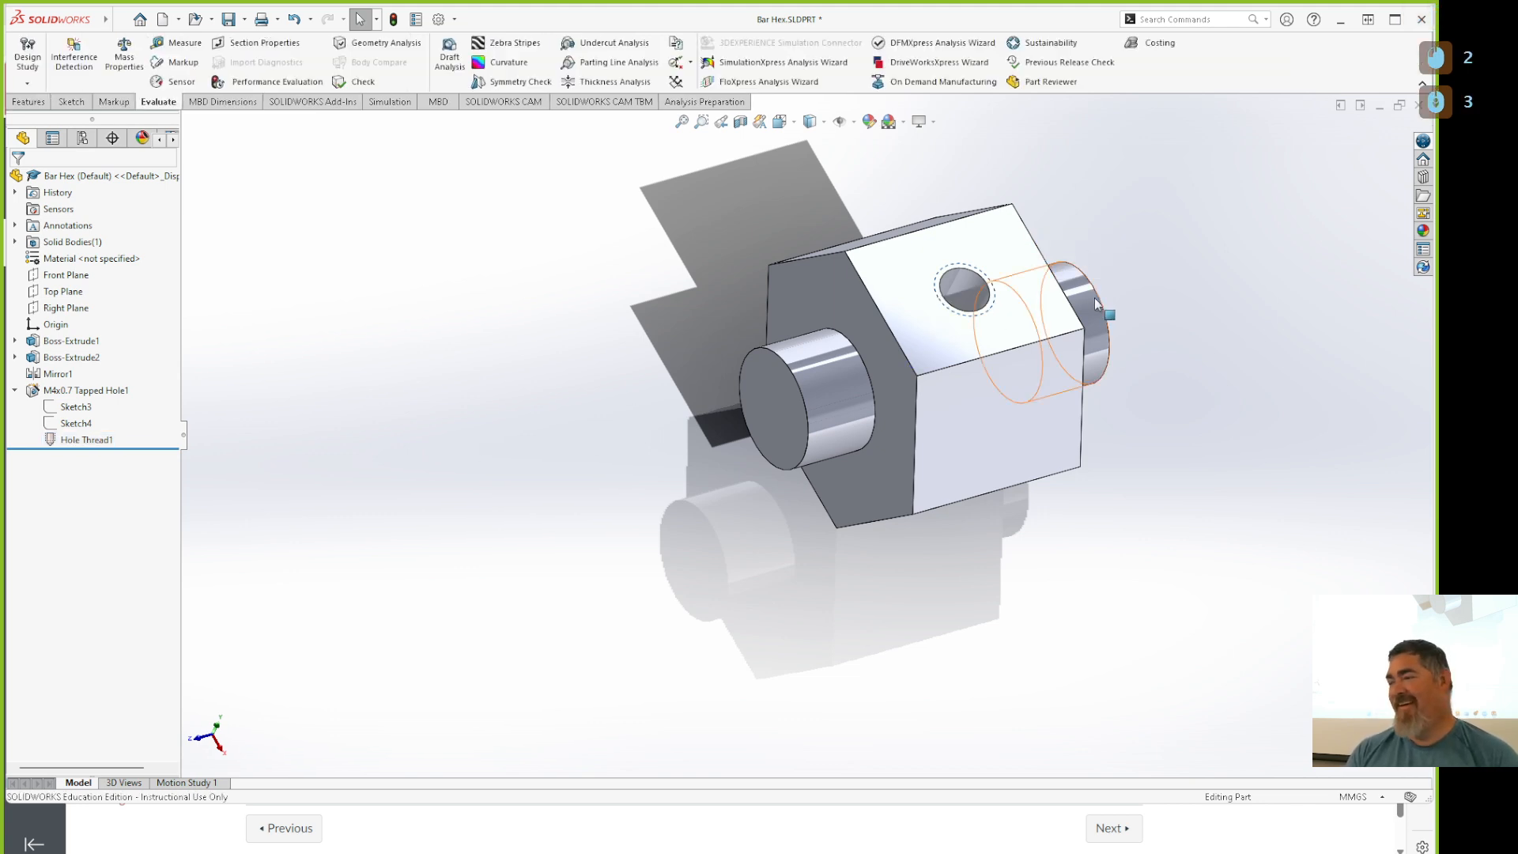
scroll(935, 311, "down", 5)
scroll(1141, 307, "up", 3)
scroll(1141, 304, "up", 2)
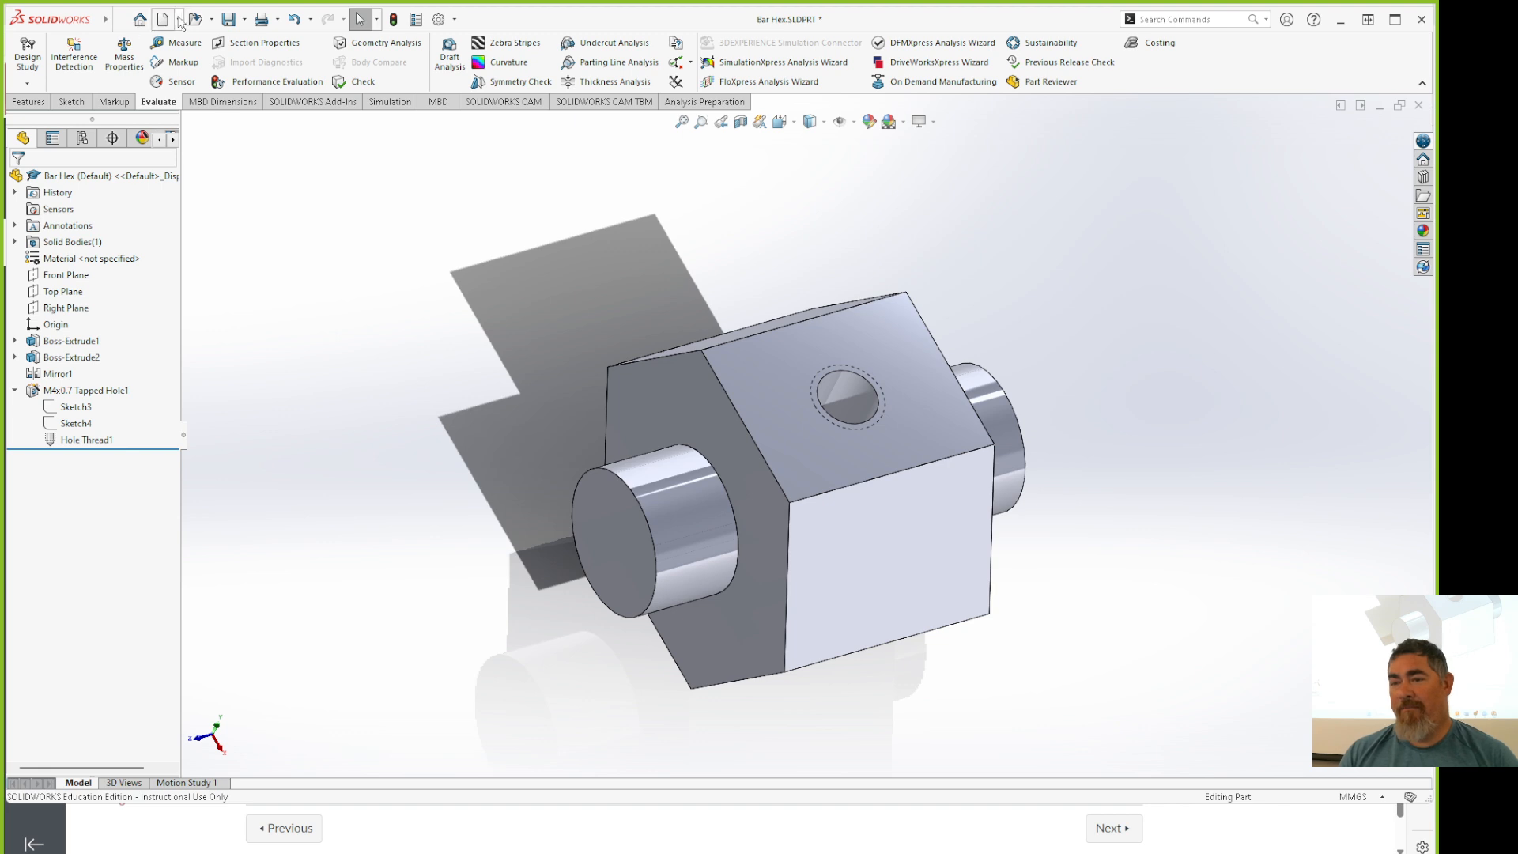
Save the Bar Hex part and choose Slide Hex.SLDPRT in the Maching Clamp folder as the file to open.
left_click(229, 19)
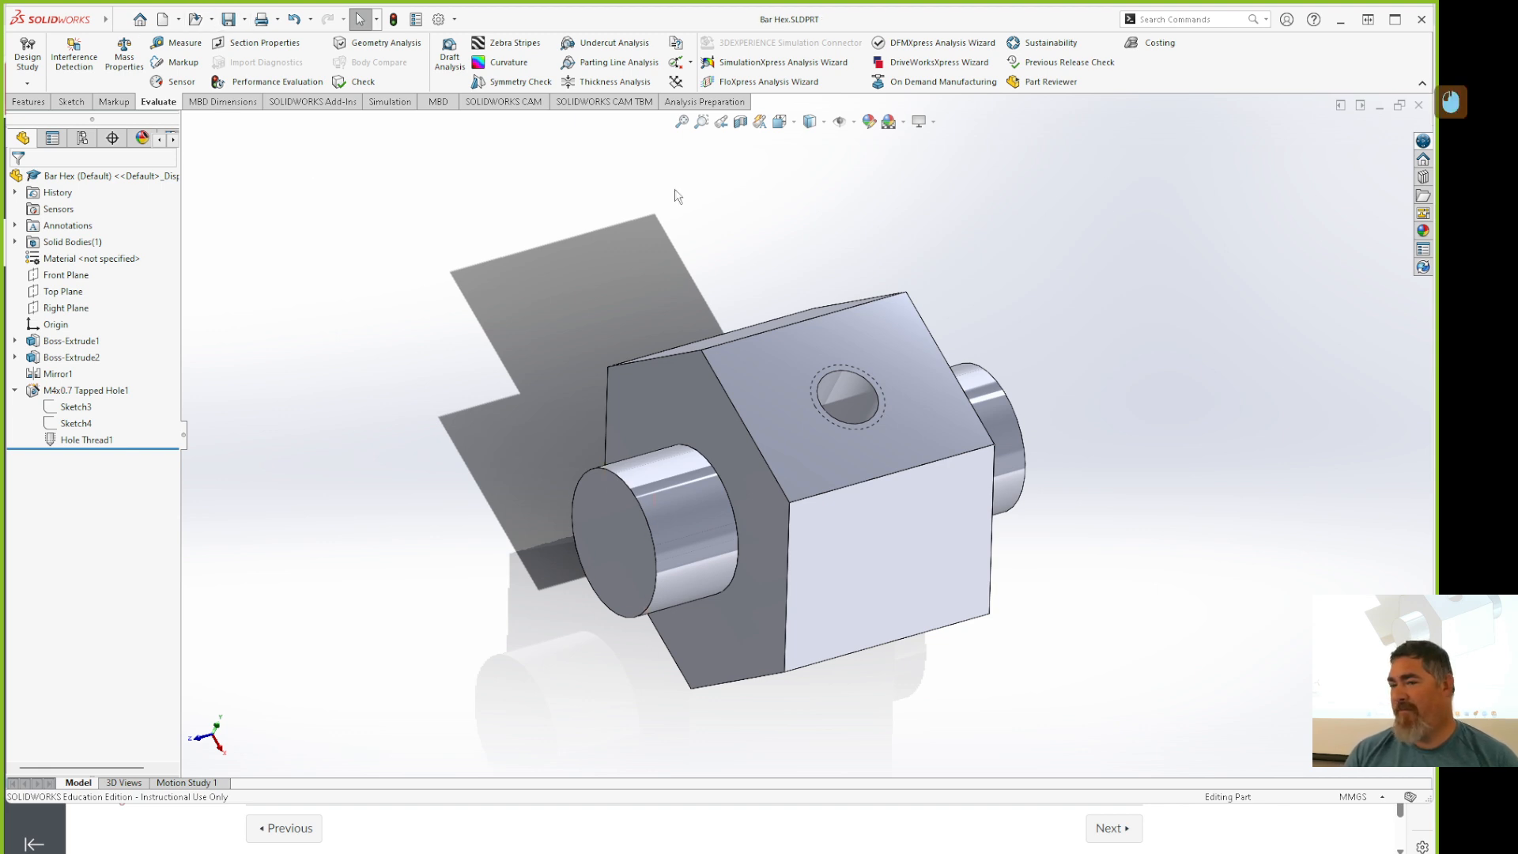
left_click(195, 24)
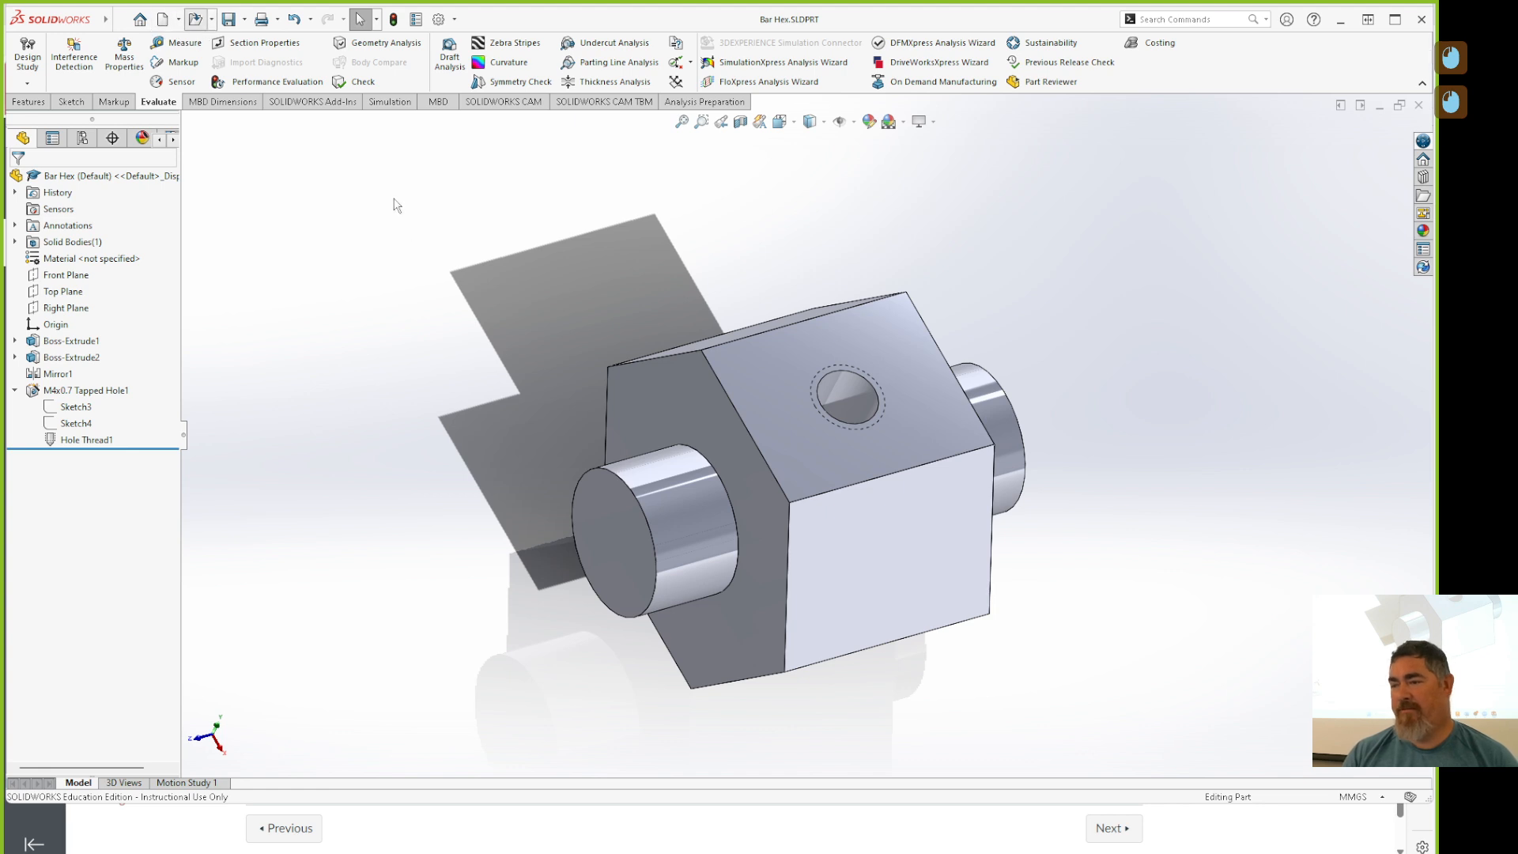
left_click(203, 129)
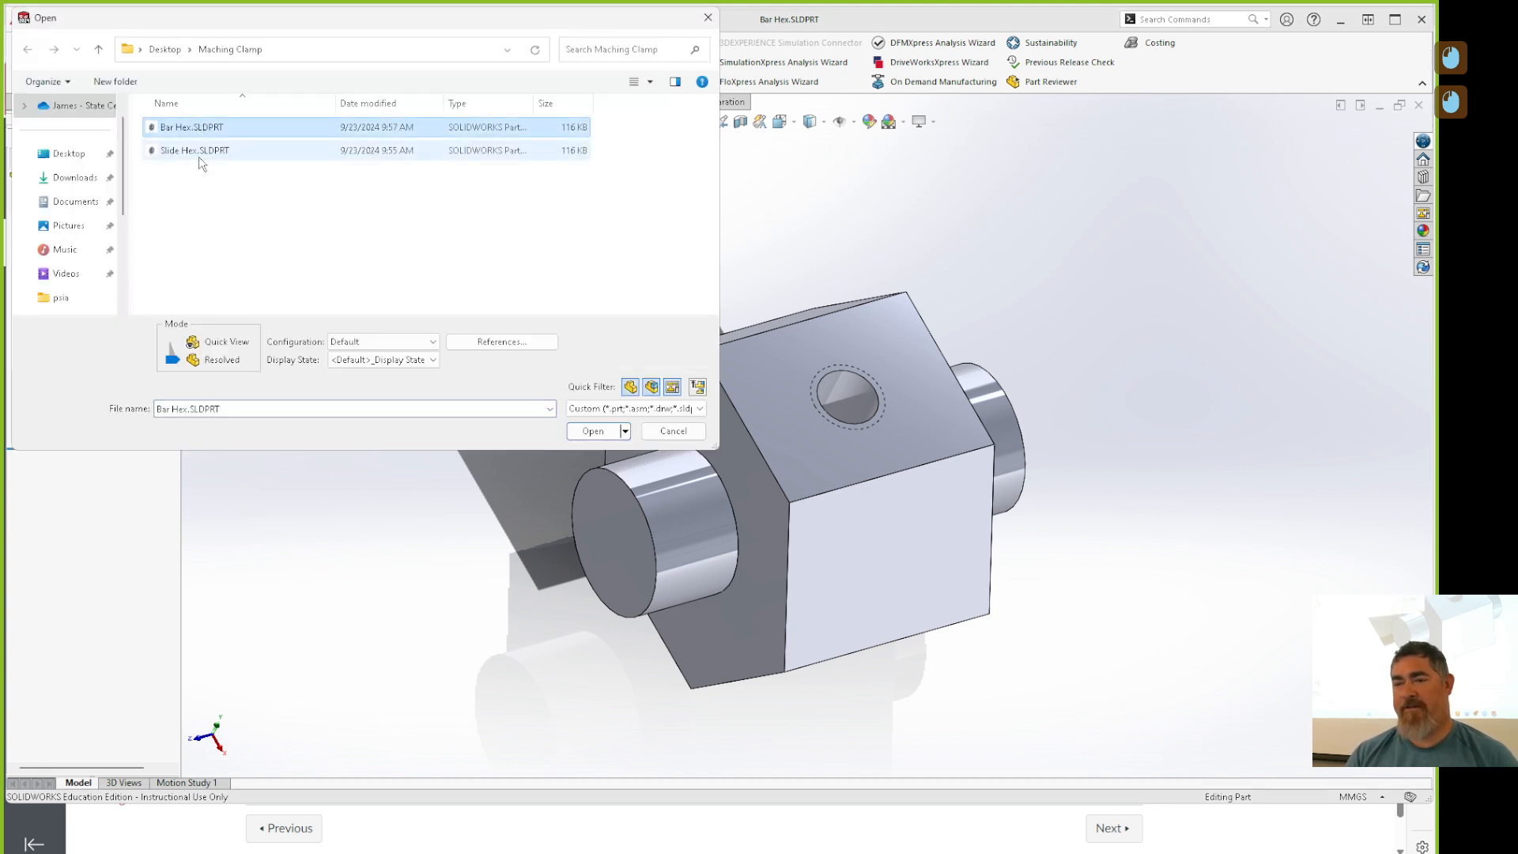
left_click(199, 151)
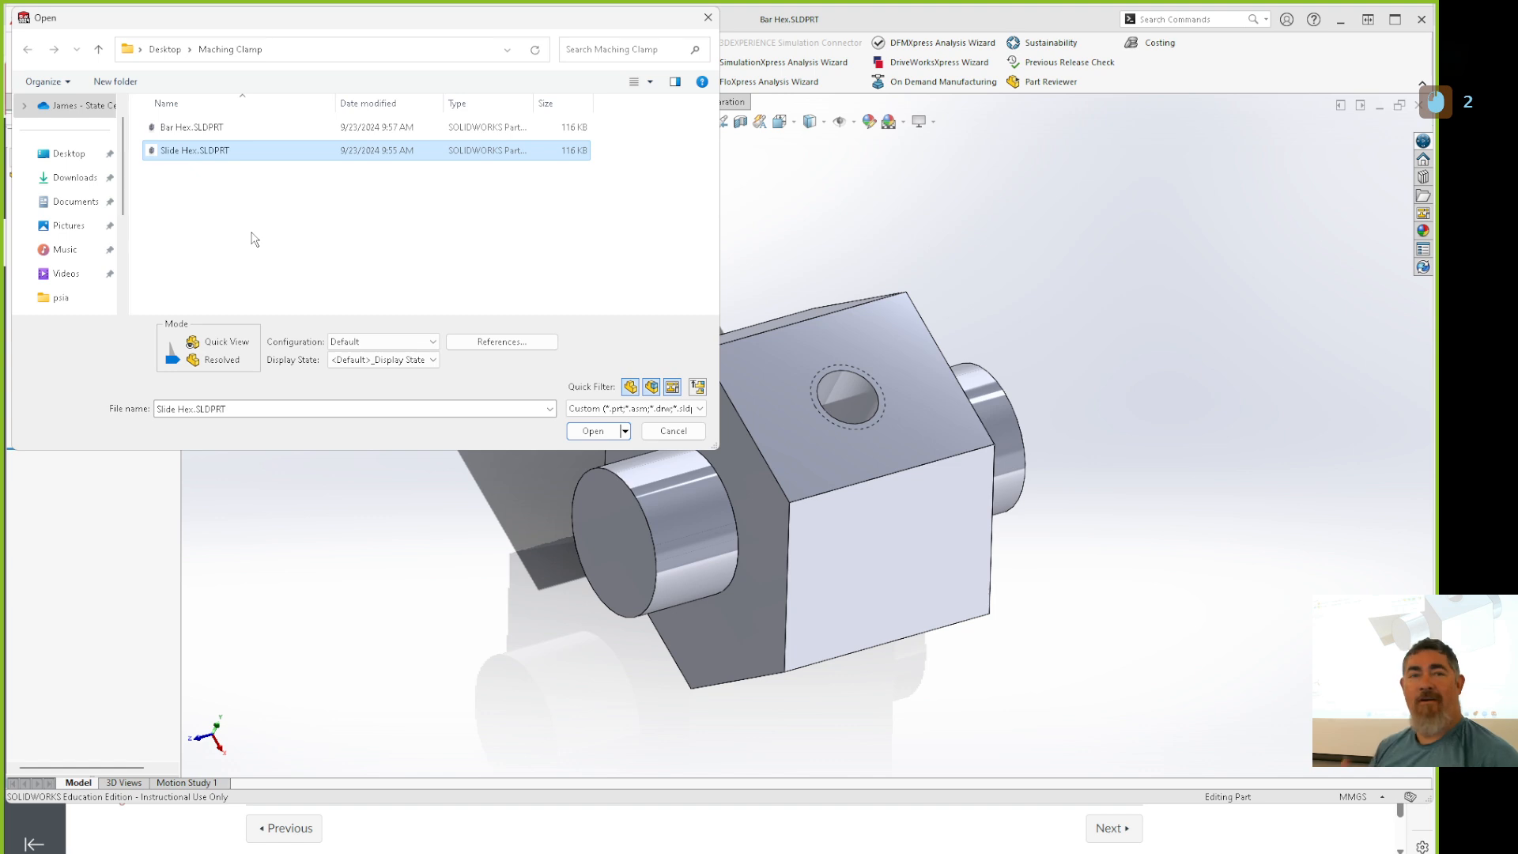